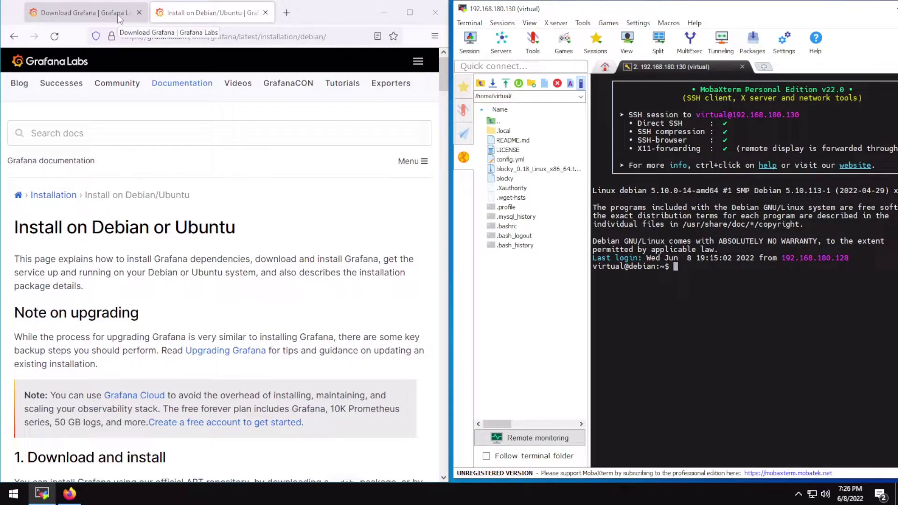
Check Grafana's download page, then return to the Install on Debian or Ubuntu guide.
{"action": "left_click", "coordinate": [118, 17]}
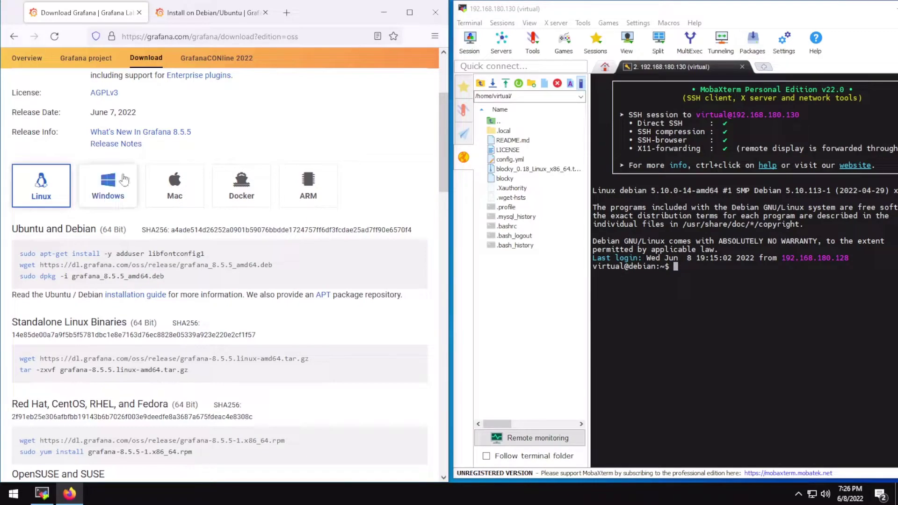
{"action": "left_click", "coordinate": [210, 19]}
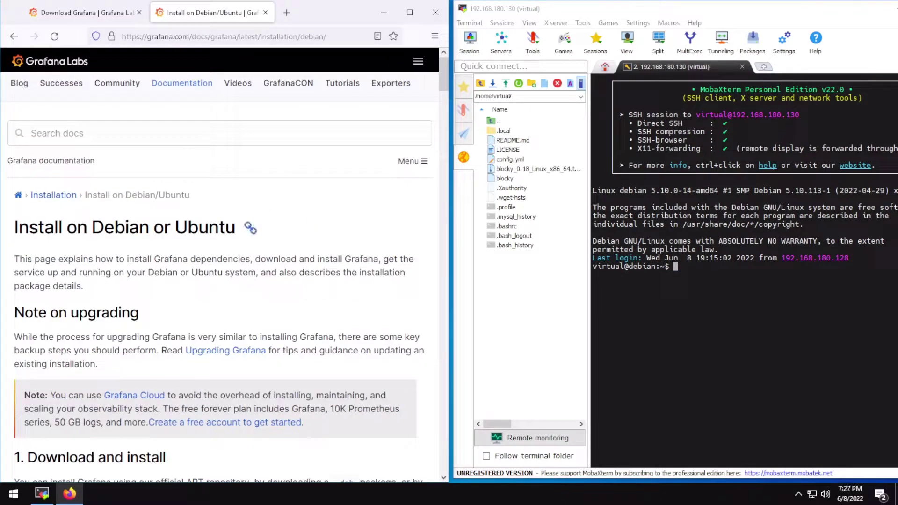
Scroll to the latest OSS release steps and select 'sudo apt-get install -y apt-transport-https'.
{"action": "scroll", "coordinate": [154, 257], "scroll_direction": "down", "scroll_amount": 5}
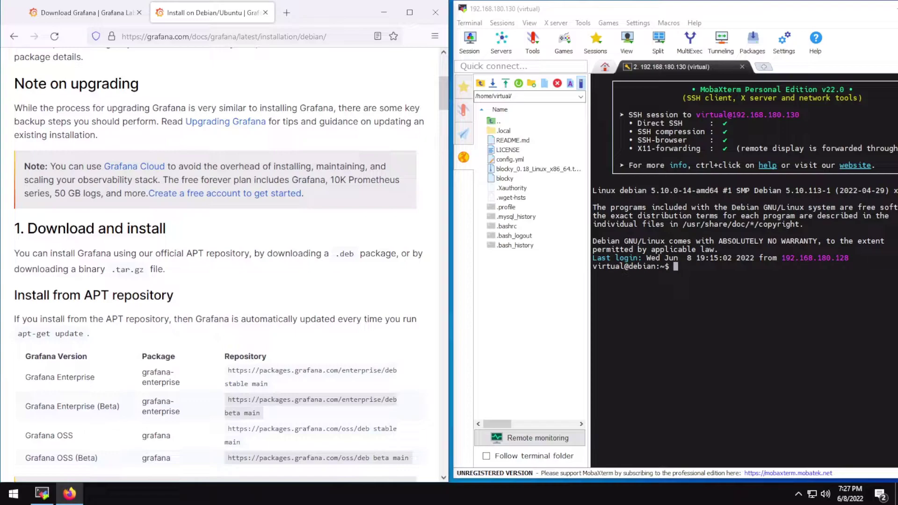
{"action": "scroll", "coordinate": [66, 256], "scroll_direction": "down", "scroll_amount": 3}
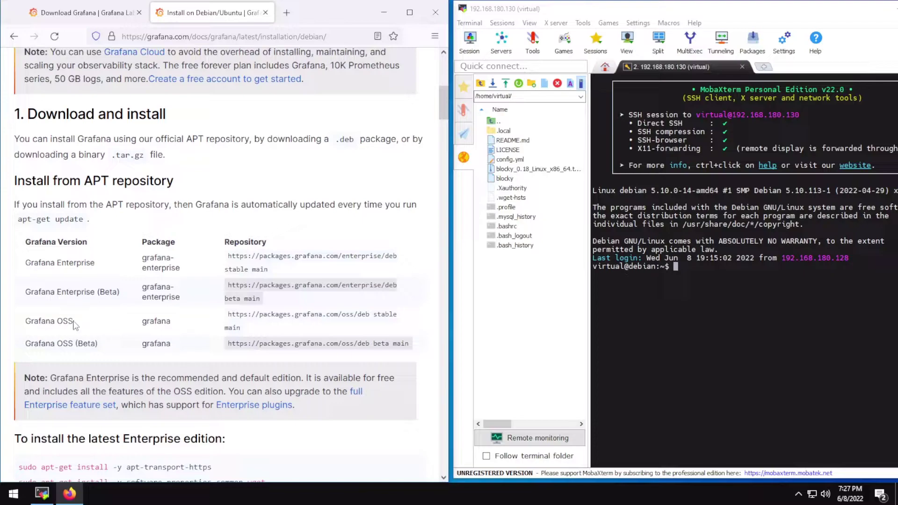
{"action": "scroll", "coordinate": [224, 262], "scroll_direction": "down", "scroll_amount": 8}
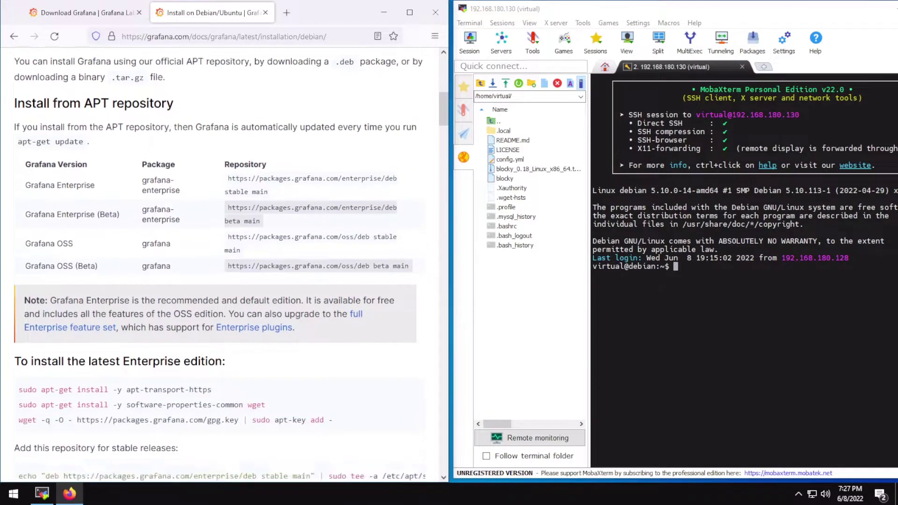
{"action": "left_click_drag", "start_coordinate": [19, 476], "coordinate": [423, 475]}
{"action": "scroll", "coordinate": [93, 308], "scroll_direction": "down", "scroll_amount": 2}
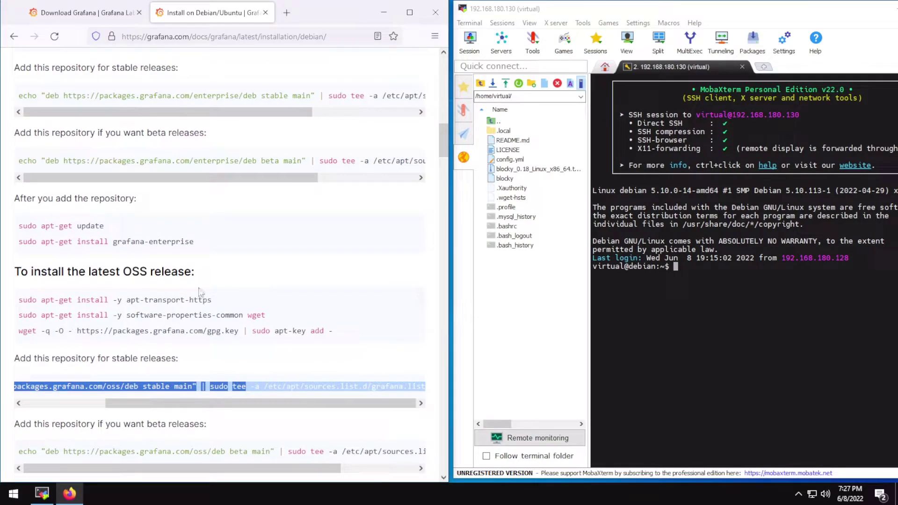
{"action": "left_click_drag", "start_coordinate": [213, 301], "coordinate": [2, 288]}
{"action": "key", "text": "super+c"}
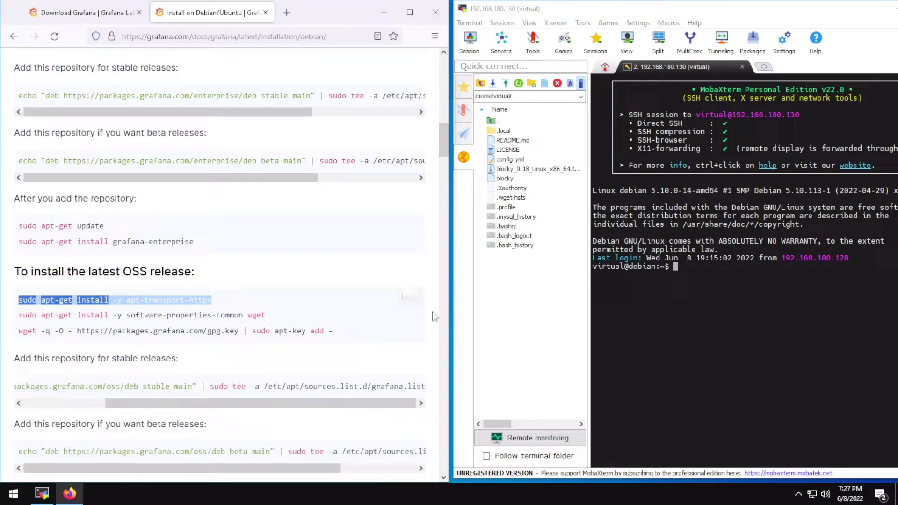
Install apt-transport-https on the server, entering the sudo password.
{"action": "left_click", "coordinate": [695, 288]}
{"action": "right_click", "coordinate": [703, 282]}
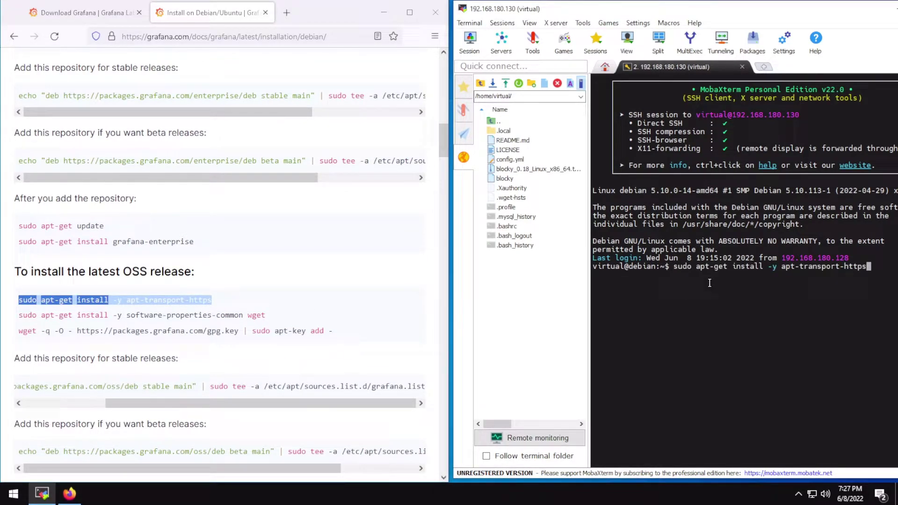
{"action": "key", "text": "Return"}
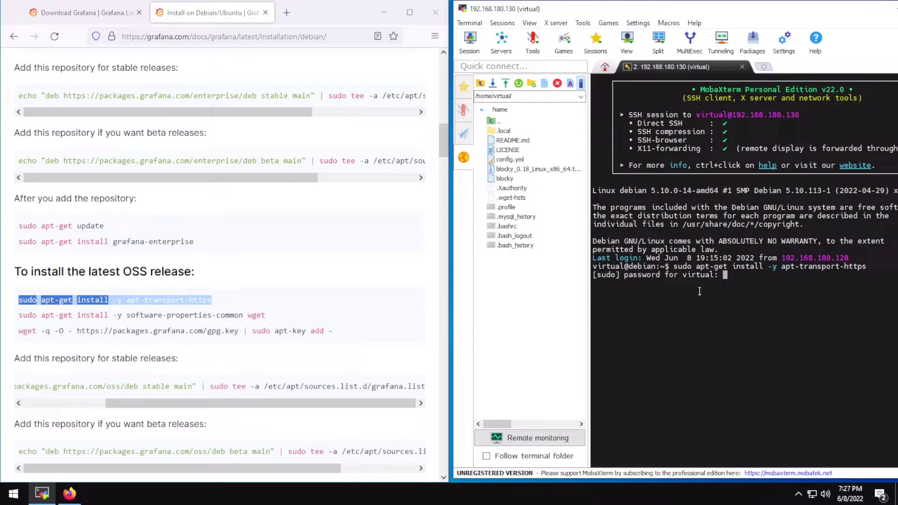
{"action": "key", "text": "Return"}
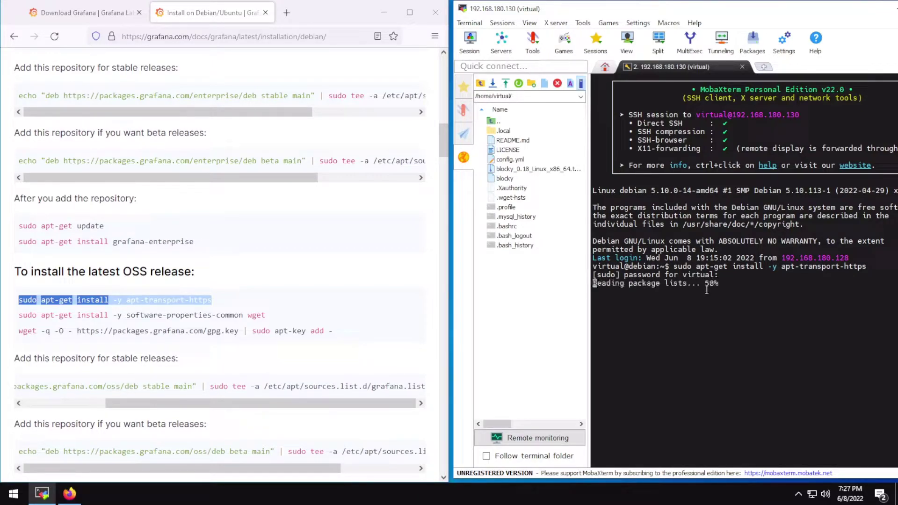
Install software-properties-common and wget, with gnupg added to the command.
{"action": "left_click_drag", "start_coordinate": [267, 315], "coordinate": [17, 316]}
{"action": "right_click", "coordinate": [750, 435]}
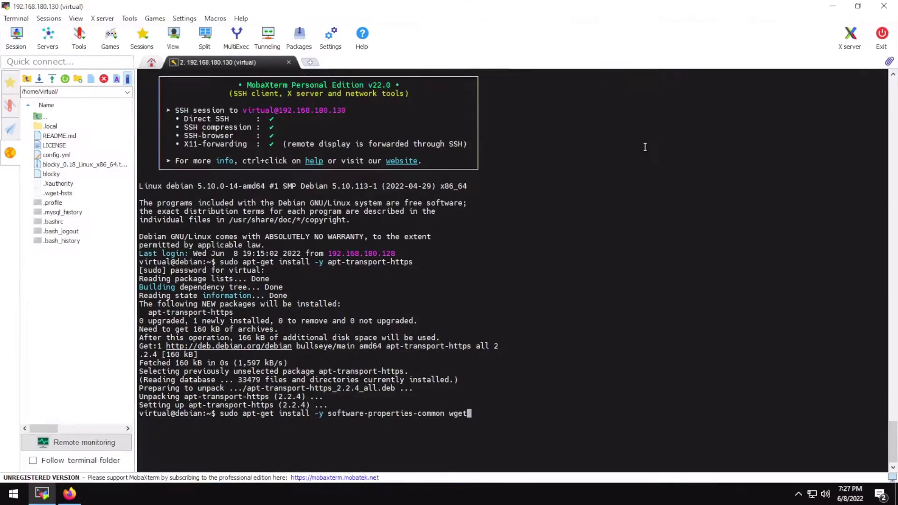
{"action": "type", "text": "gnu"}
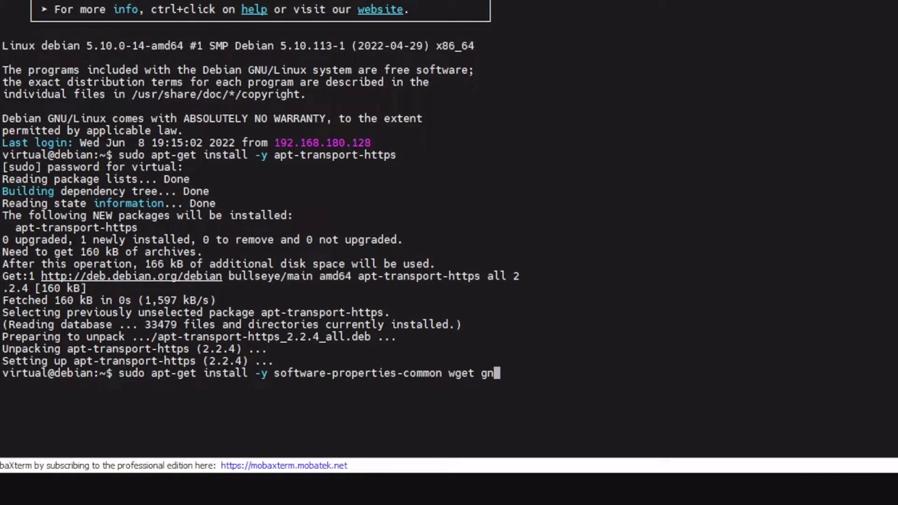
{"action": "type", "text": "pg"}
{"action": "key", "text": "Return"}
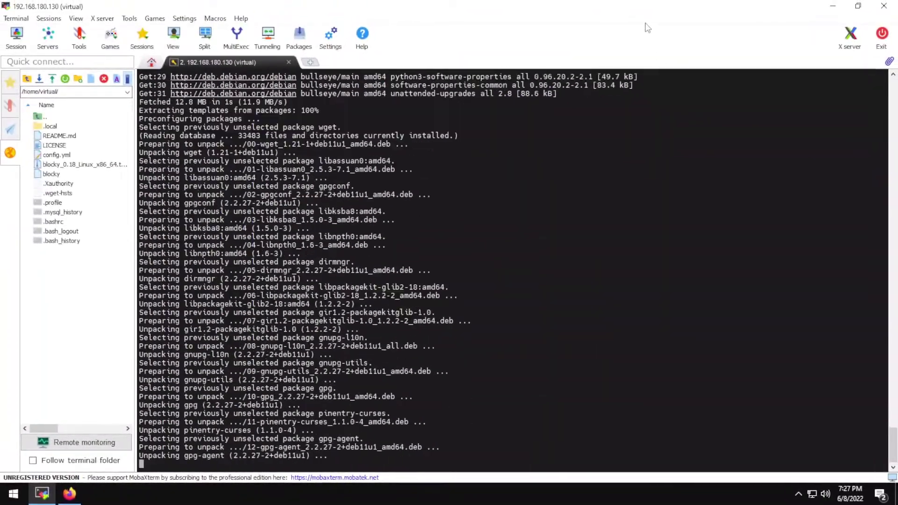
Tile the terminal beside the browser and import Grafana's GPG key with wget and apt-key add.
{"action": "left_click_drag", "start_coordinate": [648, 7], "coordinate": [897, 196]}
{"action": "left_click_drag", "start_coordinate": [364, 337], "coordinate": [12, 338]}
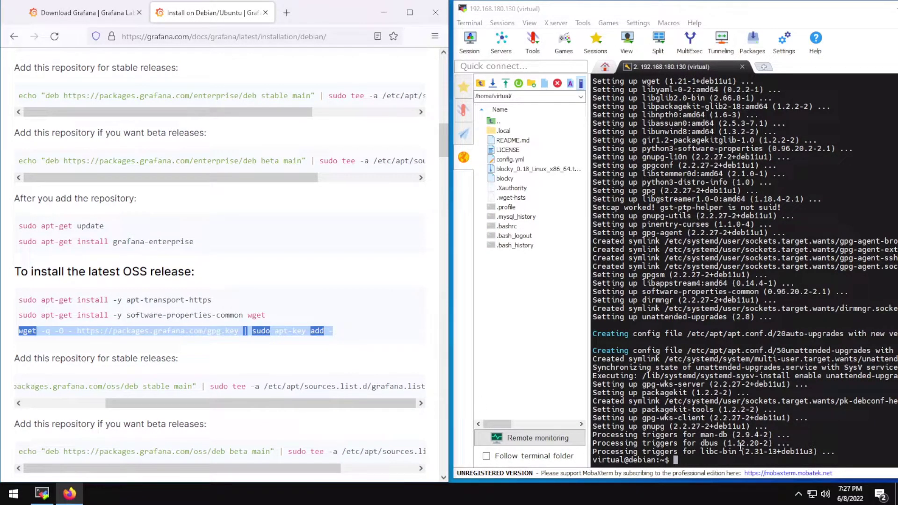
{"action": "right_click", "coordinate": [744, 449]}
{"action": "key", "text": "Return"}
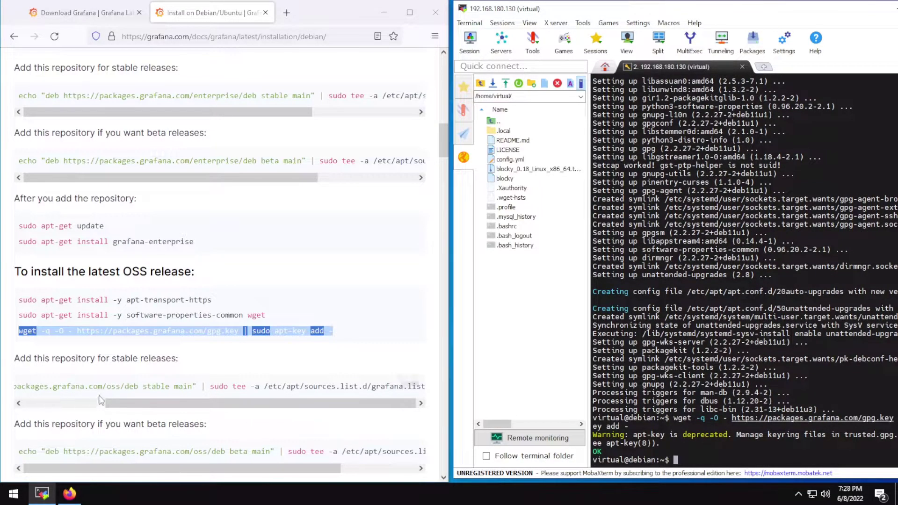
{"action": "left_click_drag", "start_coordinate": [135, 405], "coordinate": [463, 391]}
{"action": "right_click", "coordinate": [359, 384]}
Add the Grafana OSS stable repository to grafana.list via the echo … | sudo tee command.
{"action": "left_click", "coordinate": [379, 262]}
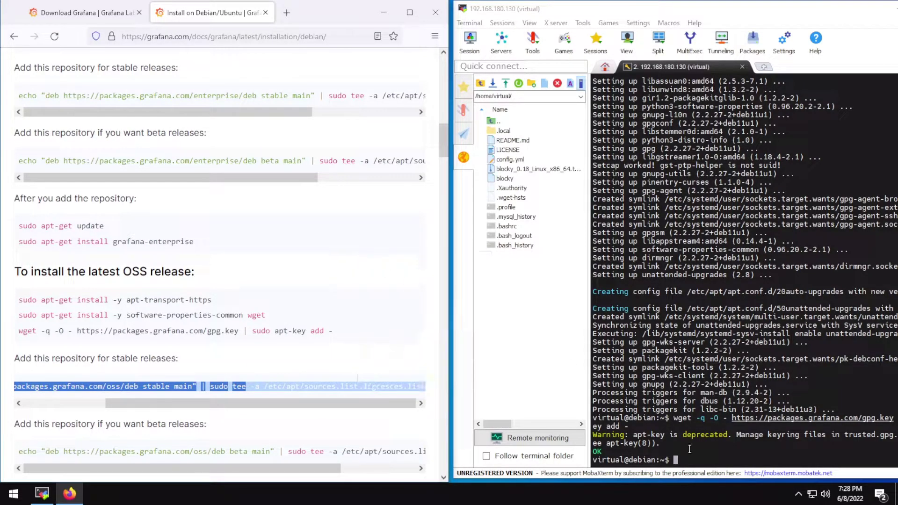
{"action": "right_click", "coordinate": [716, 461]}
{"action": "key", "text": "Return"}
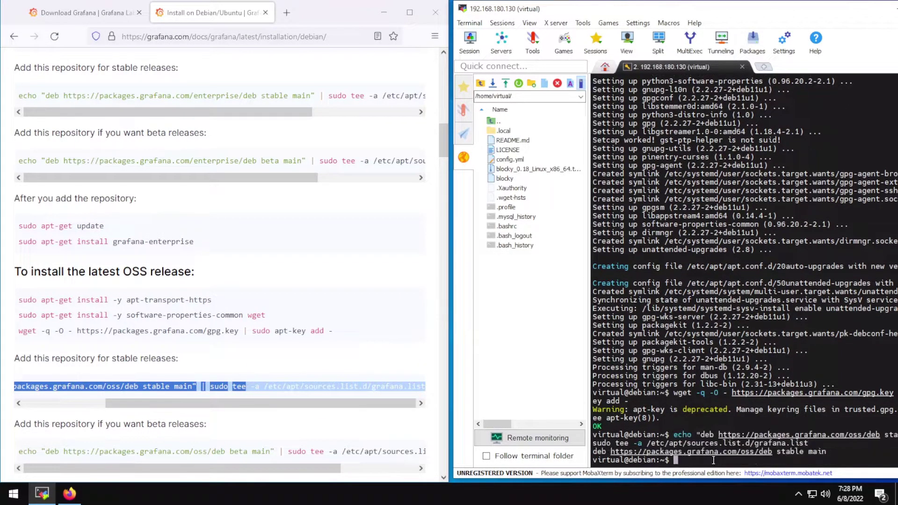
{"action": "scroll", "coordinate": [170, 407], "scroll_direction": "down", "scroll_amount": 3}
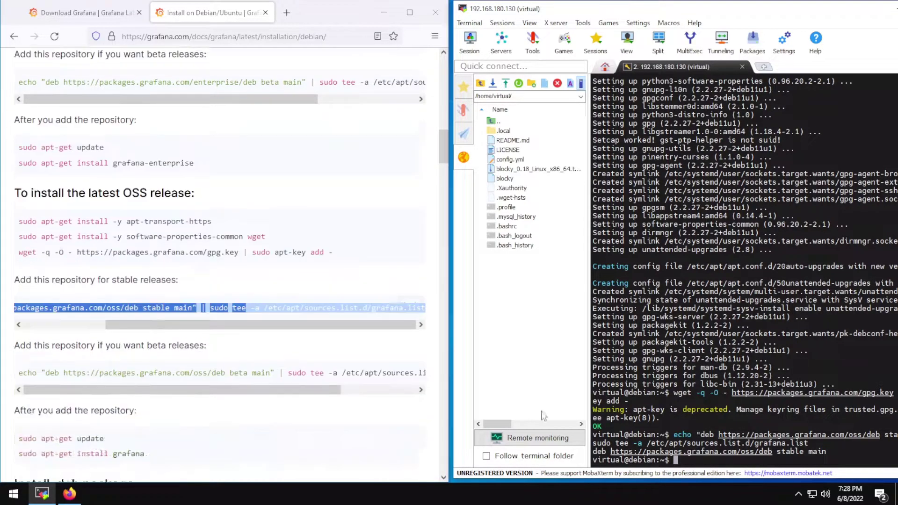
Run sudo apt update and sudo apt install grafana, then maximize the terminal.
{"action": "type", "text": "sud"}
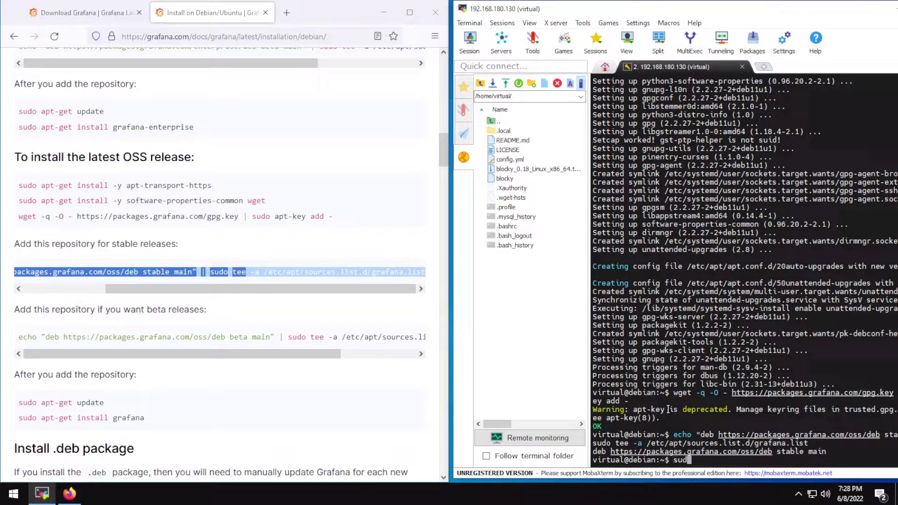
{"action": "type", "text": "o apt update"}
{"action": "key", "text": "Return"}
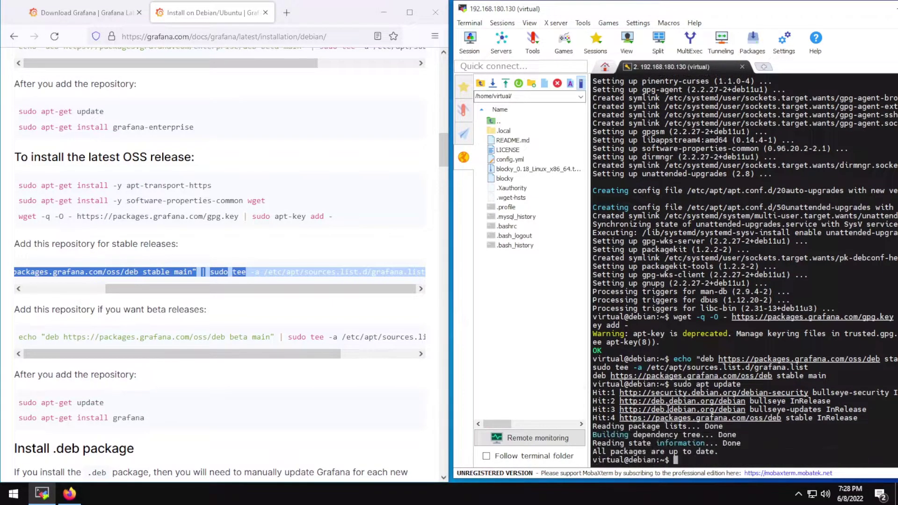
{"action": "type", "text": "sudo apt install grafana"}
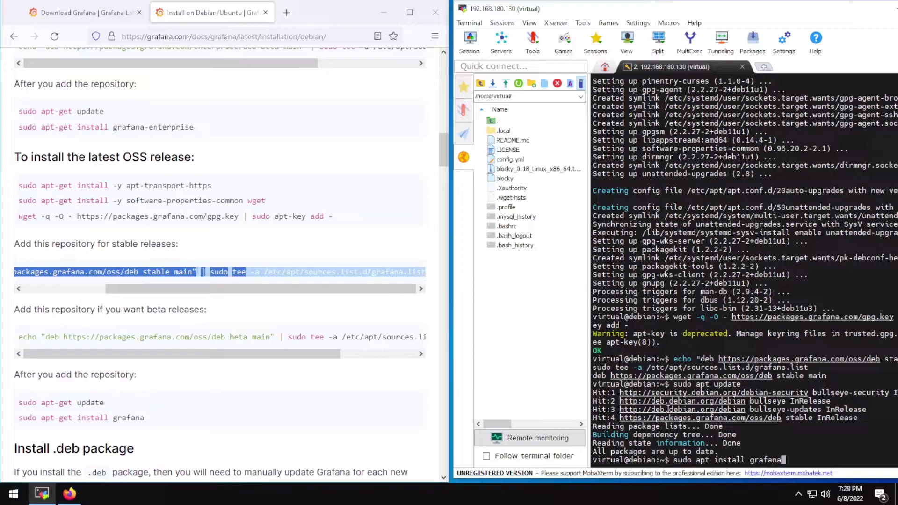
{"action": "key", "text": "Return"}
{"action": "key", "text": "super+Up"}
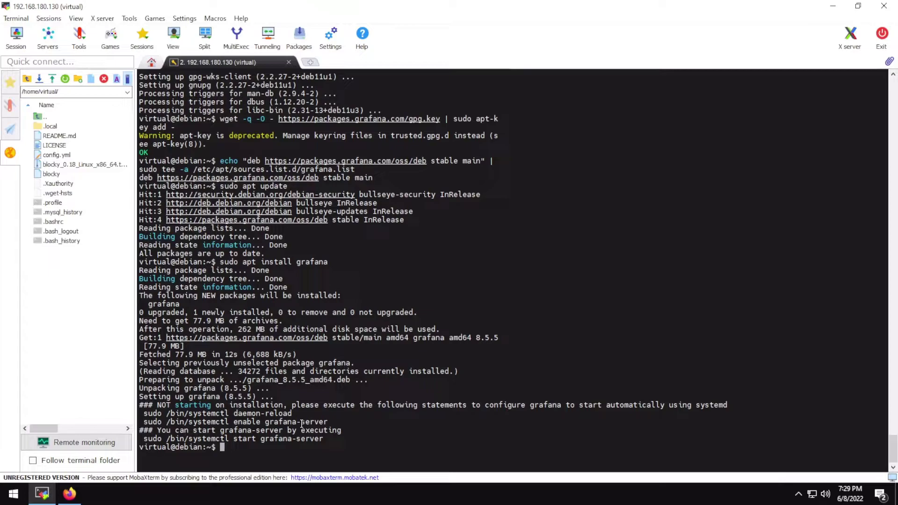
Open /etc/grafana/grafana.ini in nano and search for disable_sanitize.
{"action": "type", "text": "sudo nano /etc/g"}
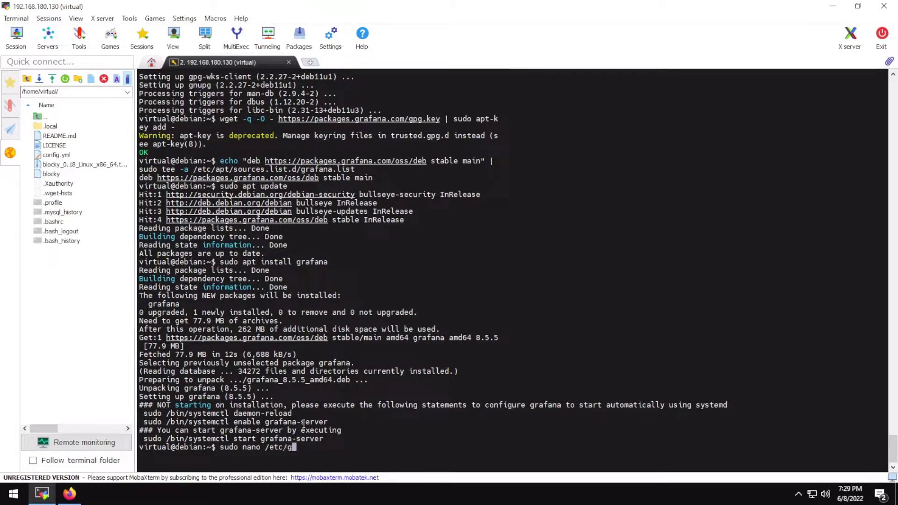
{"action": "type", "text": "rafana/grafana.ini"}
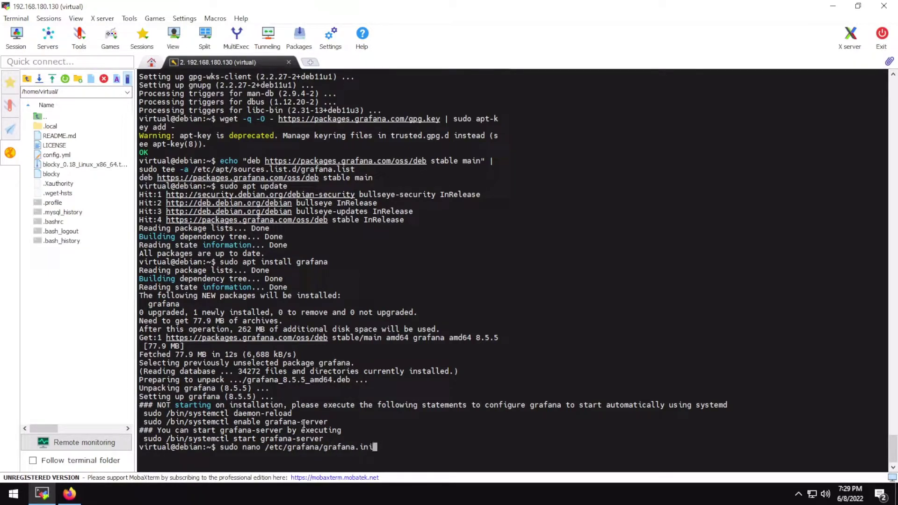
{"action": "key", "text": "Return"}
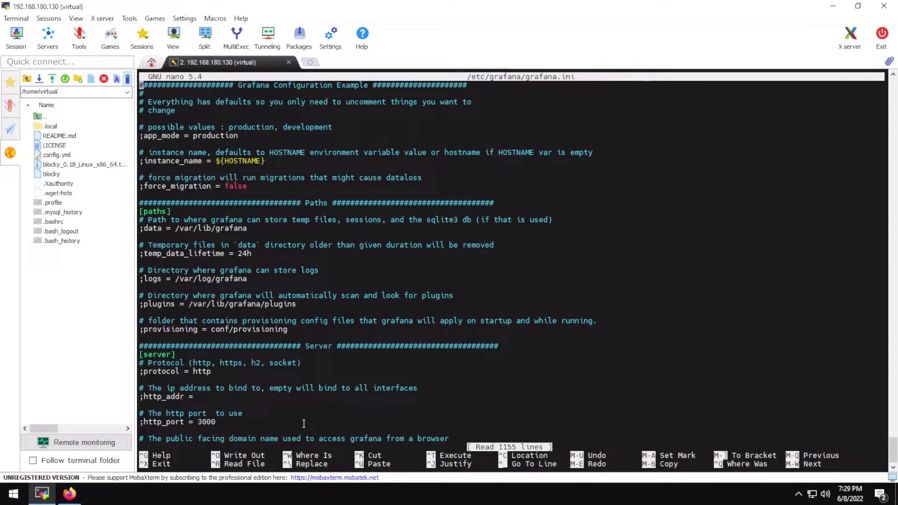
{"action": "key", "text": "ctrl+w"}
{"action": "type", "text": "d"}
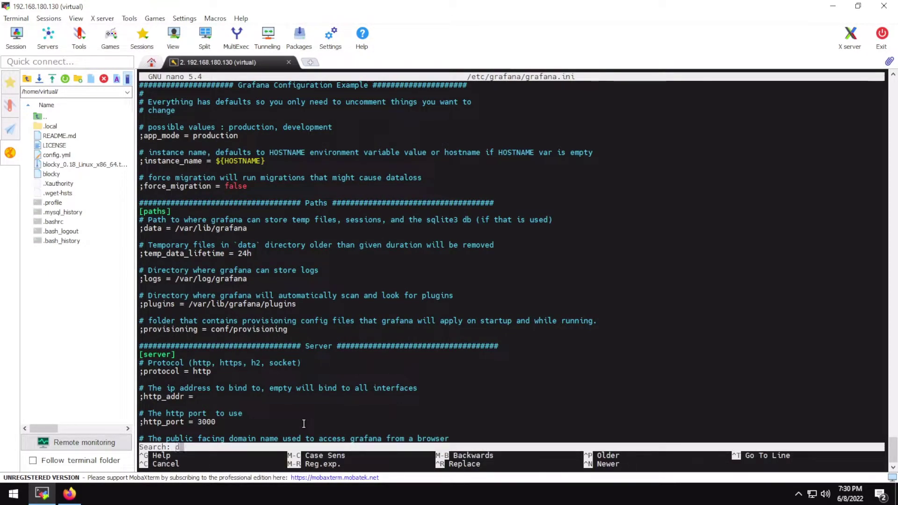
{"action": "type", "text": "isable_sanitize"}
{"action": "key", "text": "Return"}
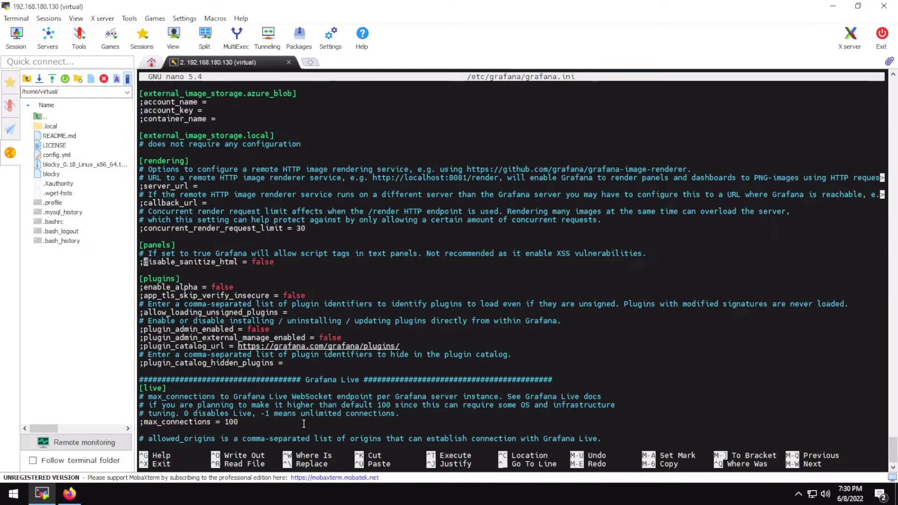
Uncomment disable_sanitize_html, change false to true, and save the file.
{"action": "key", "text": "BackSpace"}
{"action": "key", "text": "Right"}
{"action": "key", "text": "Right"}
{"action": "key", "text": "Right"}
{"action": "key", "text": "Right"}
{"action": "key", "text": "Right"}
{"action": "key", "text": "Right"}
{"action": "key", "text": "Right"}
{"action": "key", "text": "Right"}
{"action": "key", "text": "Right"}
{"action": "key", "text": "Right"}
{"action": "key", "text": "Right"}
{"action": "key", "text": "Right"}
{"action": "key", "text": "Right"}
{"action": "key", "text": "Right"}
{"action": "key", "text": "Right"}
{"action": "key", "text": "Right"}
{"action": "key", "text": "Right"}
{"action": "key", "text": "Right"}
{"action": "key", "text": "Right"}
{"action": "key", "text": "Right"}
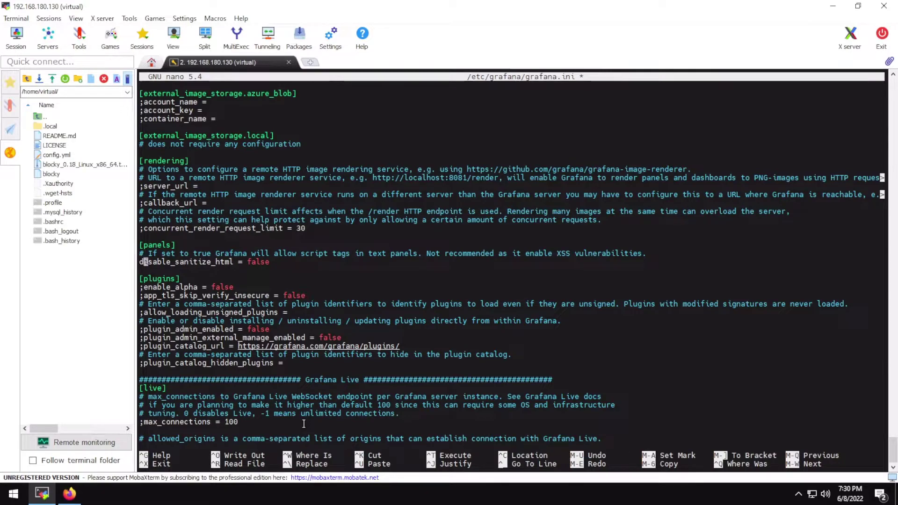
{"action": "key", "text": "Right"}
{"action": "key", "text": "Right"}
{"action": "key", "text": "Right"}
{"action": "key", "text": "Right"}
{"action": "key", "text": "Right"}
{"action": "key", "text": "Right"}
{"action": "key", "text": "Right"}
{"action": "key", "text": "Right"}
{"action": "key", "text": "BackSpace"}
{"action": "key", "text": "BackSpace"}
{"action": "key", "text": "BackSpace"}
{"action": "key", "text": "BackSpace"}
{"action": "key", "text": "BackSpace"}
{"action": "type", "text": "true"}
{"action": "key", "text": "ctrl+x"}
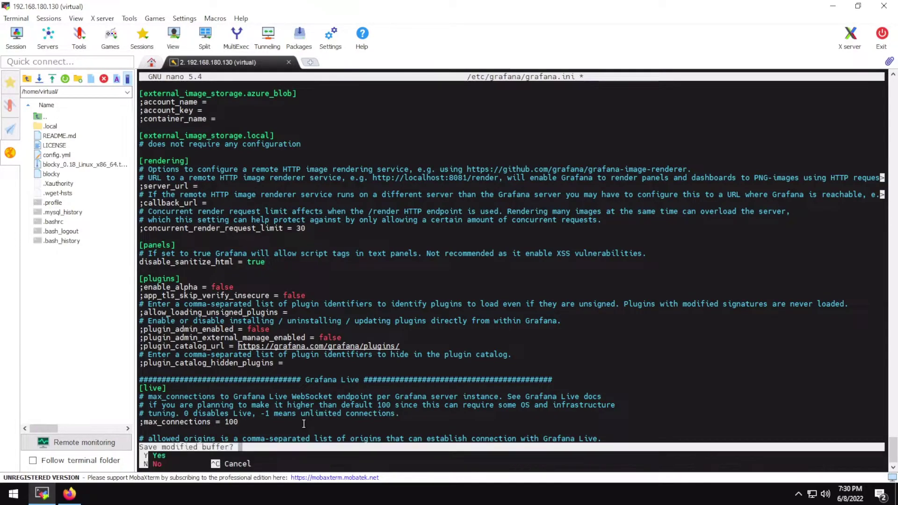
{"action": "key", "text": "y"}
{"action": "key", "text": "Return"}
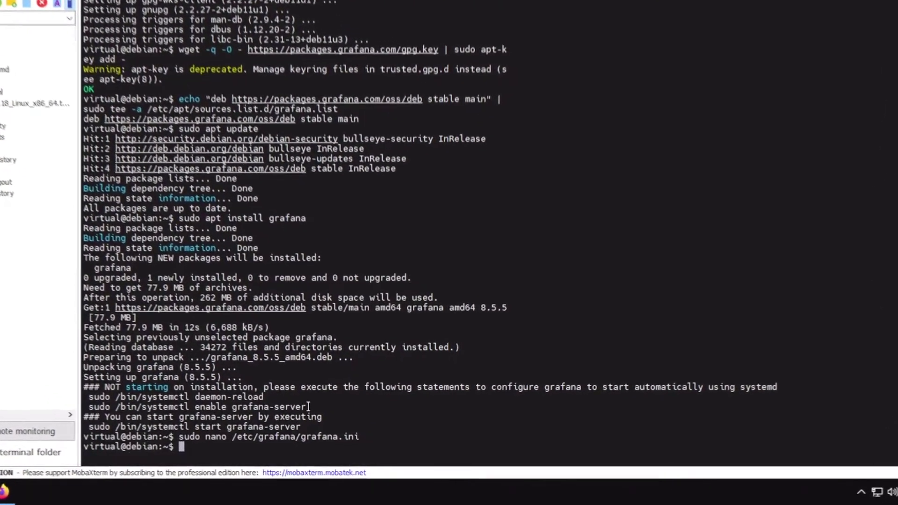
Run systemctl daemon-reload, enable grafana-server and start grafana-server, then bring Firefox forward.
{"action": "left_click_drag", "start_coordinate": [308, 407], "coordinate": [82, 395]}
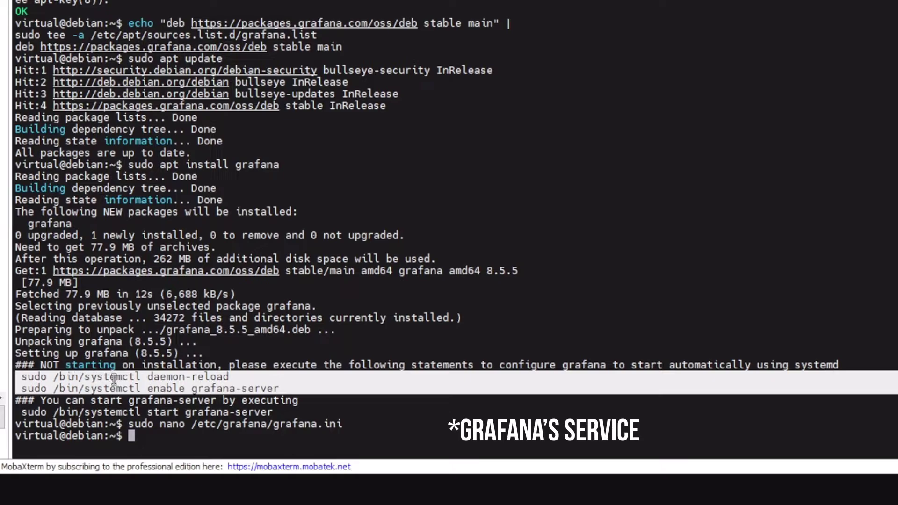
{"action": "right_click", "coordinate": [122, 380]}
{"action": "left_click_drag", "start_coordinate": [281, 374], "coordinate": [15, 361]}
{"action": "right_click", "coordinate": [15, 362]}
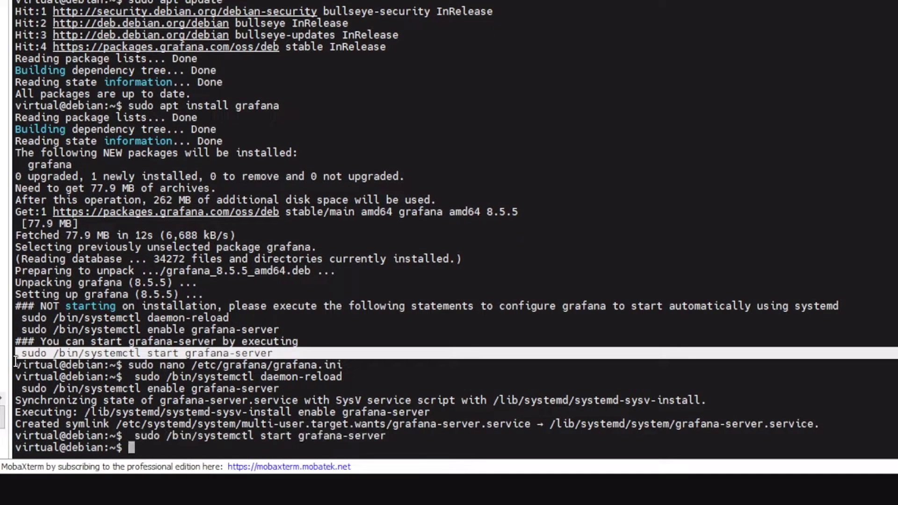
{"action": "left_click", "coordinate": [421, 361]}
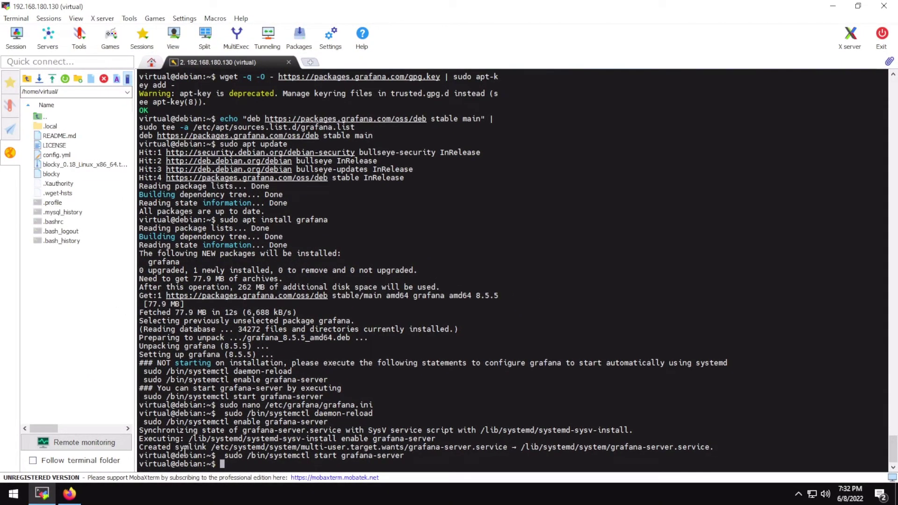
{"action": "left_click", "coordinate": [69, 494]}
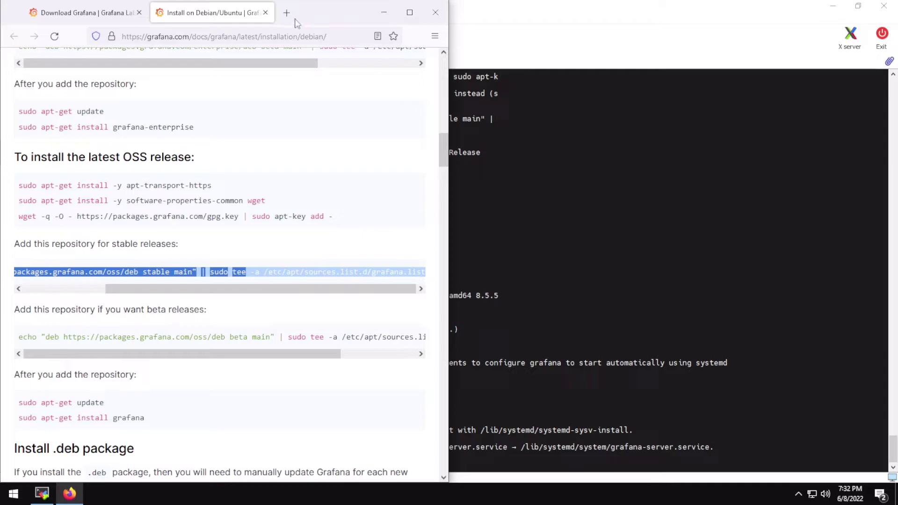
Load Grafana at 192.168.180.130:3000 in a new browser tab.
{"action": "left_click", "coordinate": [287, 13]}
{"action": "type", "text": "19"}
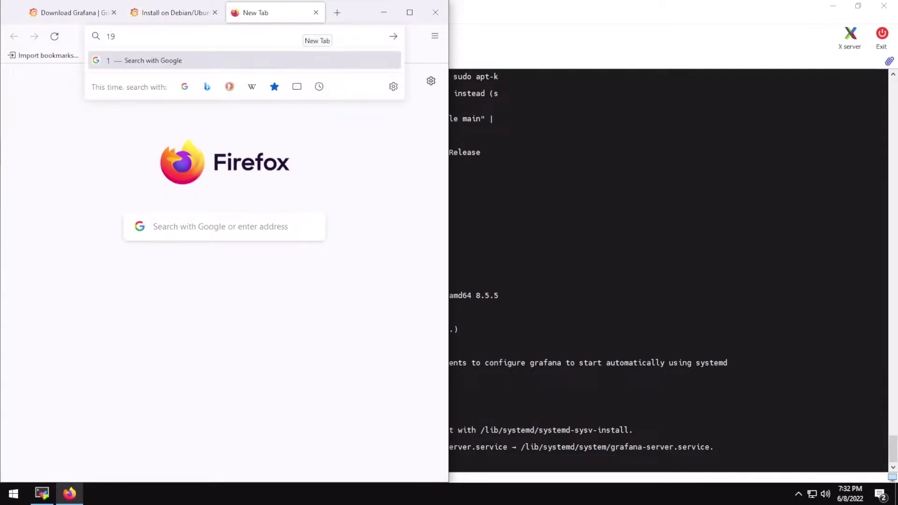
{"action": "type", "text": "2.16"}
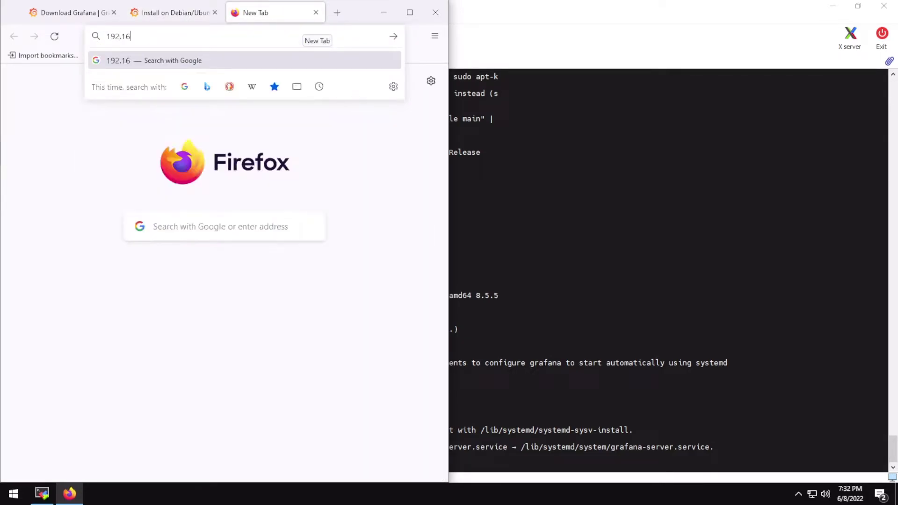
{"action": "type", "text": "8.180"}
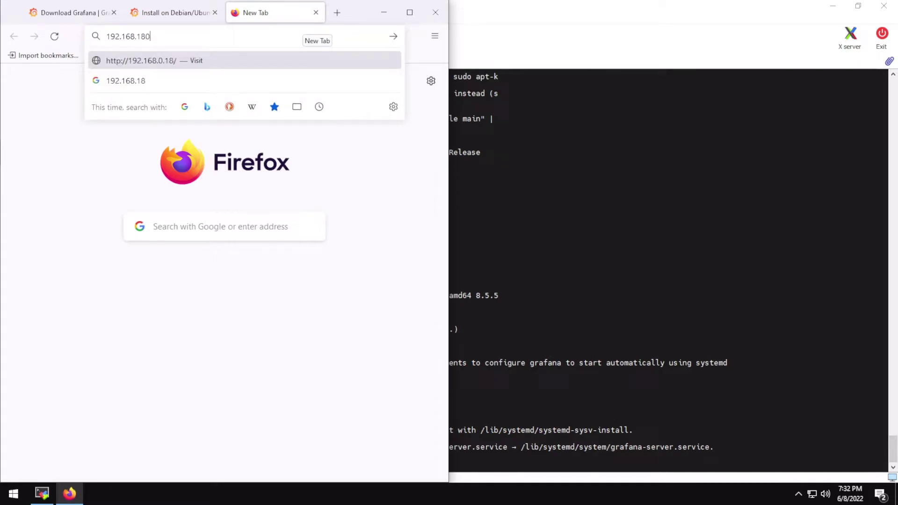
{"action": "type", "text": ".1300"}
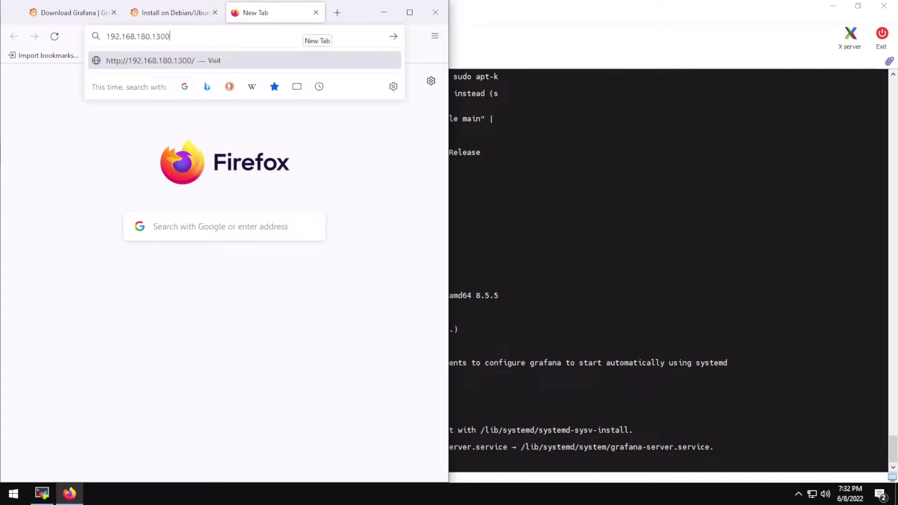
{"action": "key", "text": "BackSpace"}
{"action": "type", "text": ":3000"}
{"action": "key", "text": "Return"}
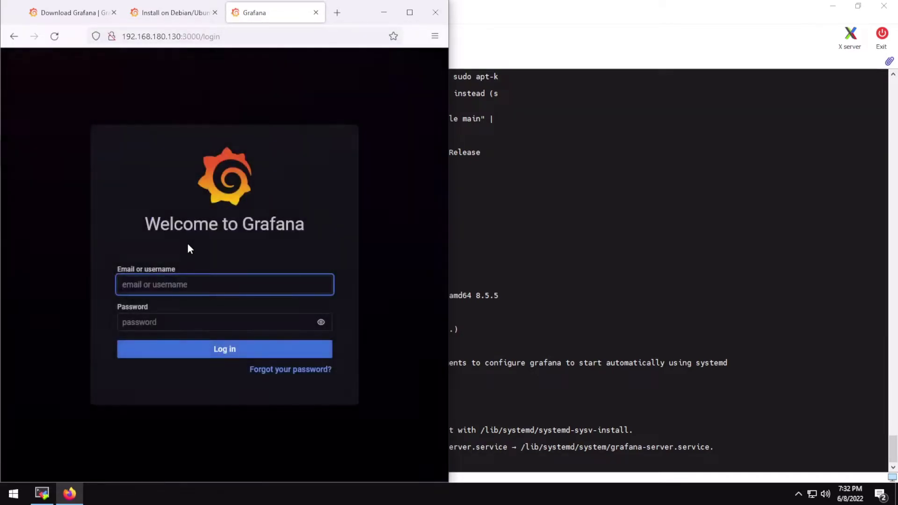
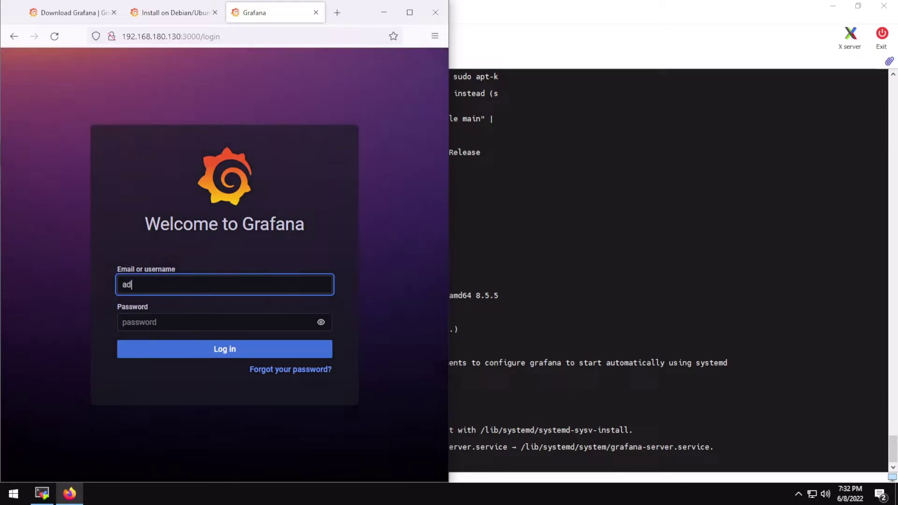
Log in as admin, decline saving the login, skip the password change, and return to MobaXterm.
{"action": "key", "text": "Tab"}
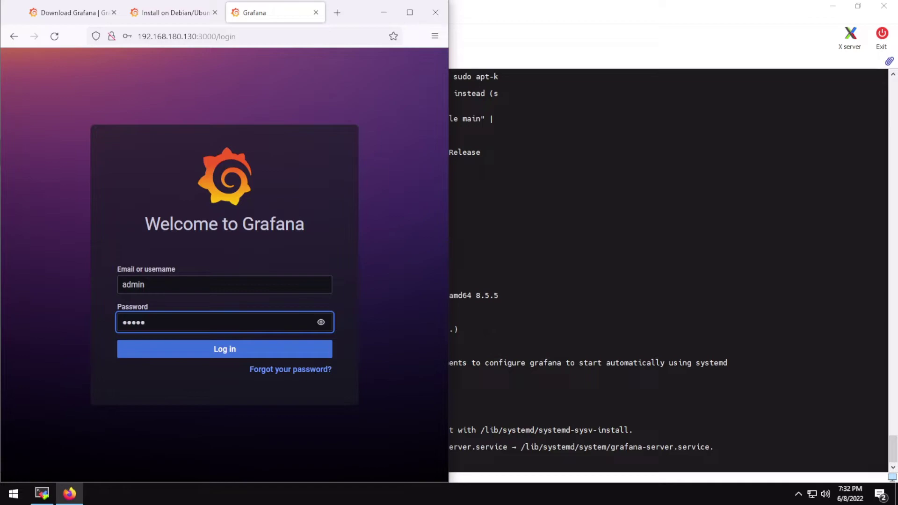
{"action": "key", "text": "Return"}
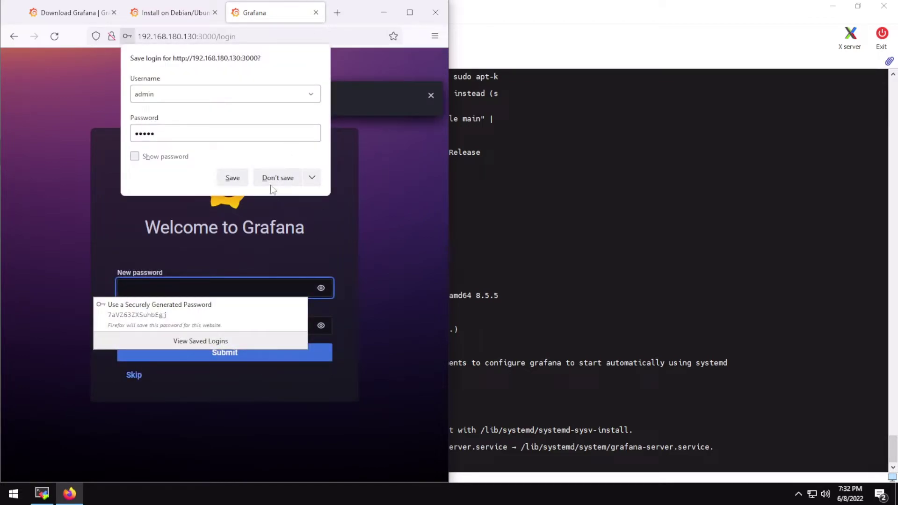
{"action": "left_click", "coordinate": [104, 279]}
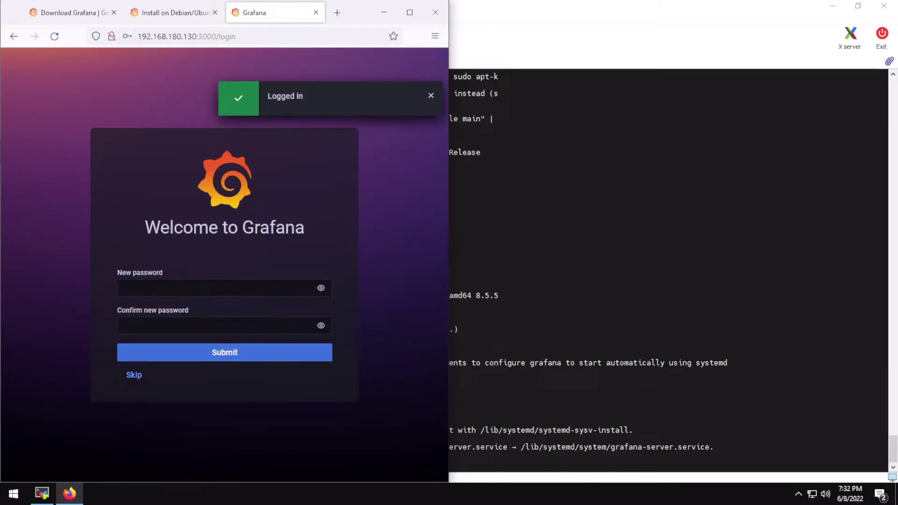
{"action": "left_click", "coordinate": [129, 382]}
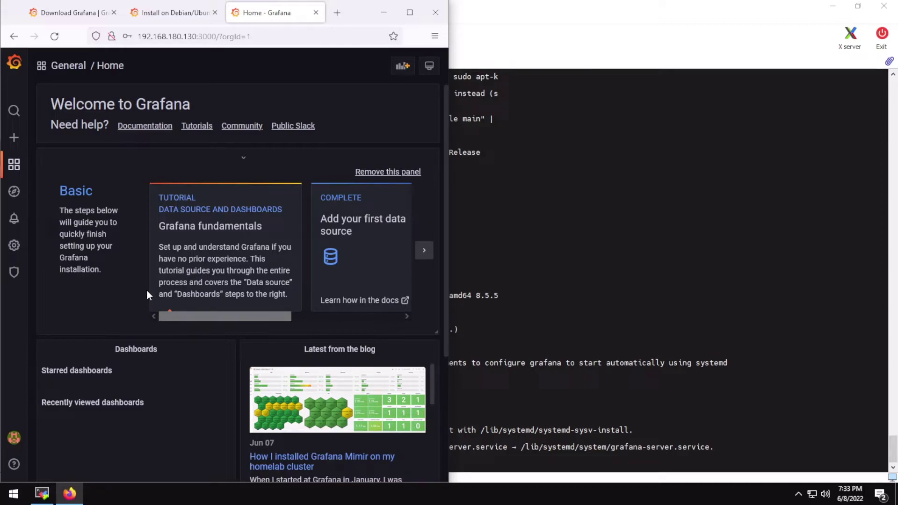
{"action": "left_click", "coordinate": [541, 329]}
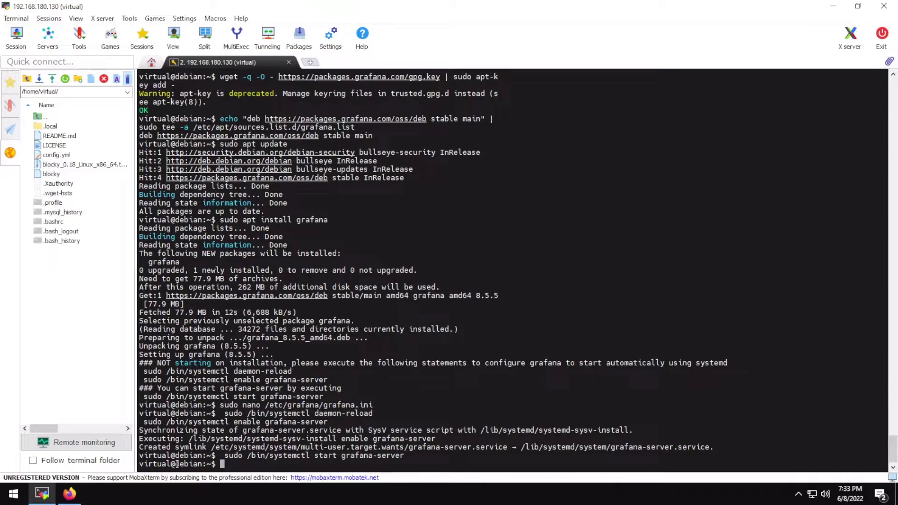
Search the web for prometheus in a new tab and open prometheus.io.
{"action": "left_click", "coordinate": [76, 494]}
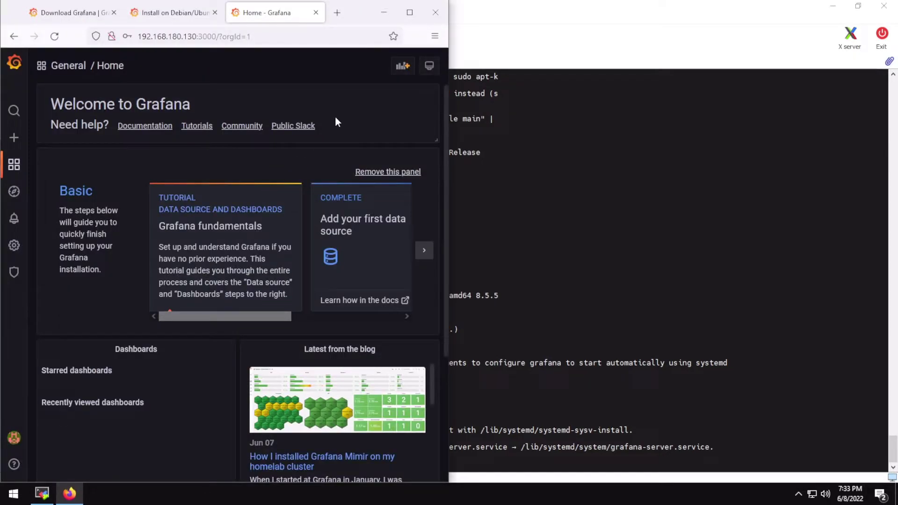
{"action": "left_click", "coordinate": [341, 17]}
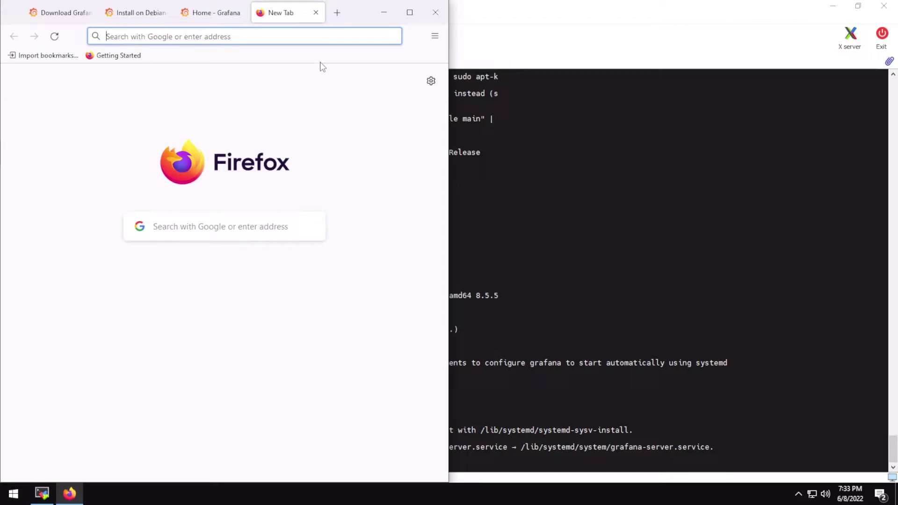
{"action": "type", "text": "promet"}
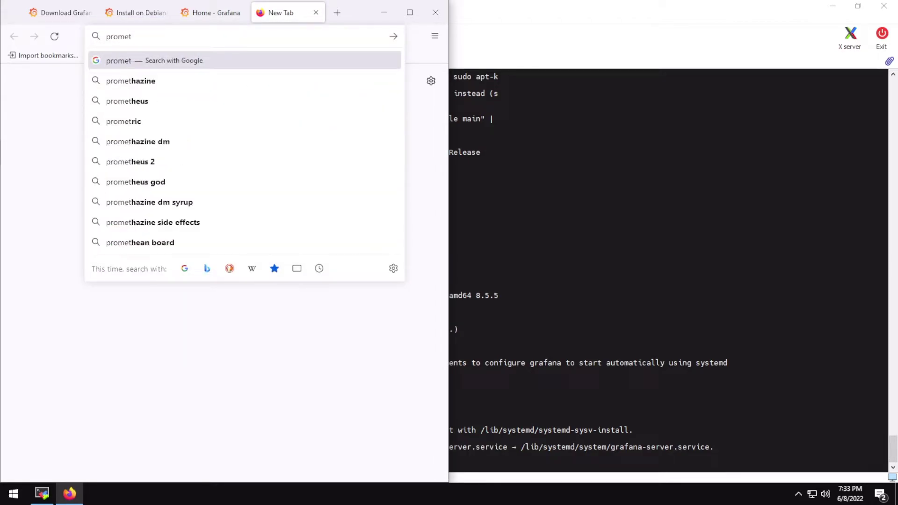
{"action": "key", "text": "Down"}
{"action": "key", "text": "Down"}
{"action": "key", "text": "Return"}
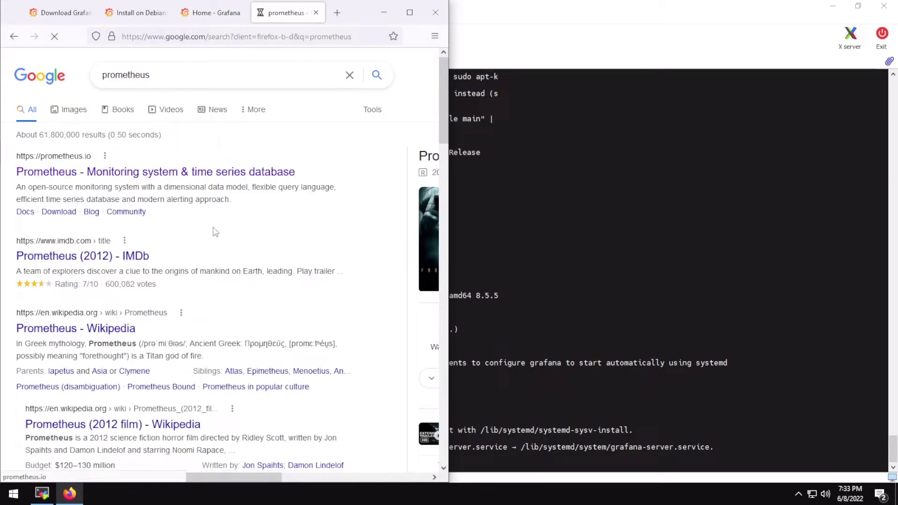
{"action": "left_click", "coordinate": [167, 194]}
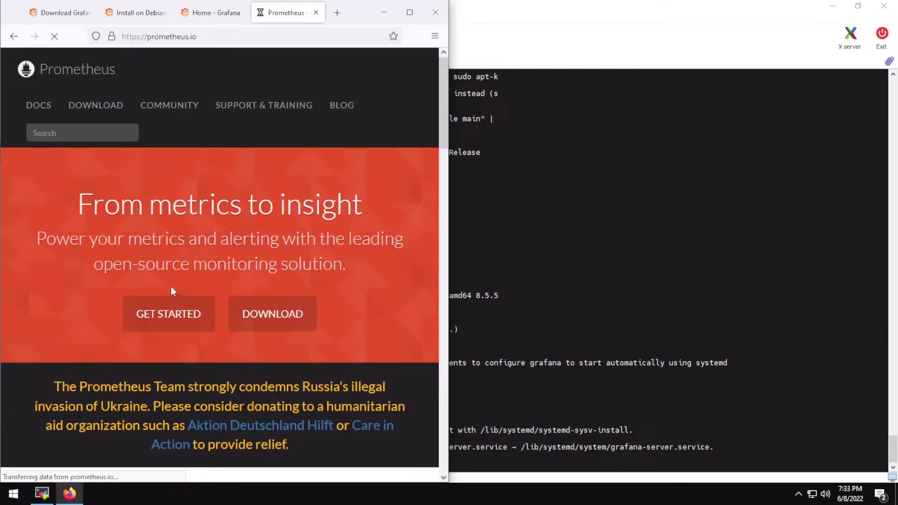
Copy the prometheus-2.36.0.linux-amd64.tar.gz link from the Prometheus download page.
{"action": "left_click", "coordinate": [271, 324]}
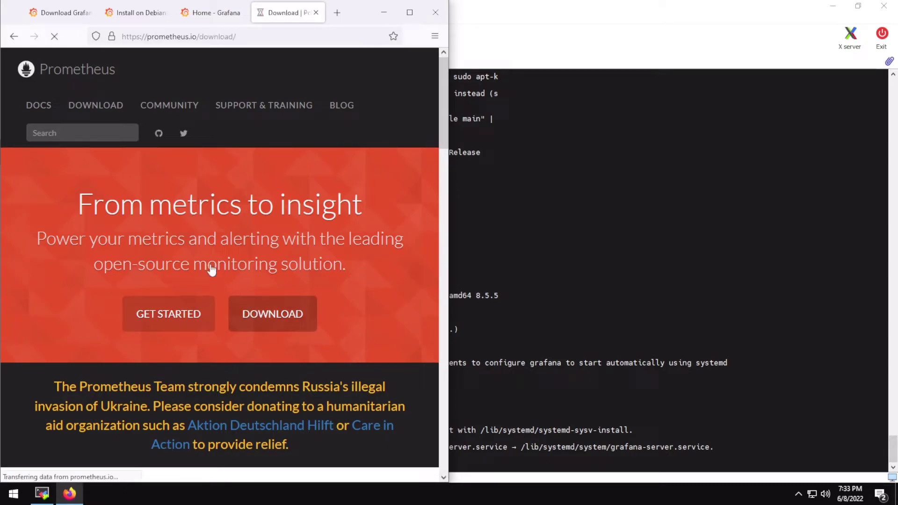
{"action": "scroll", "coordinate": [128, 305], "scroll_direction": "down", "scroll_amount": 7}
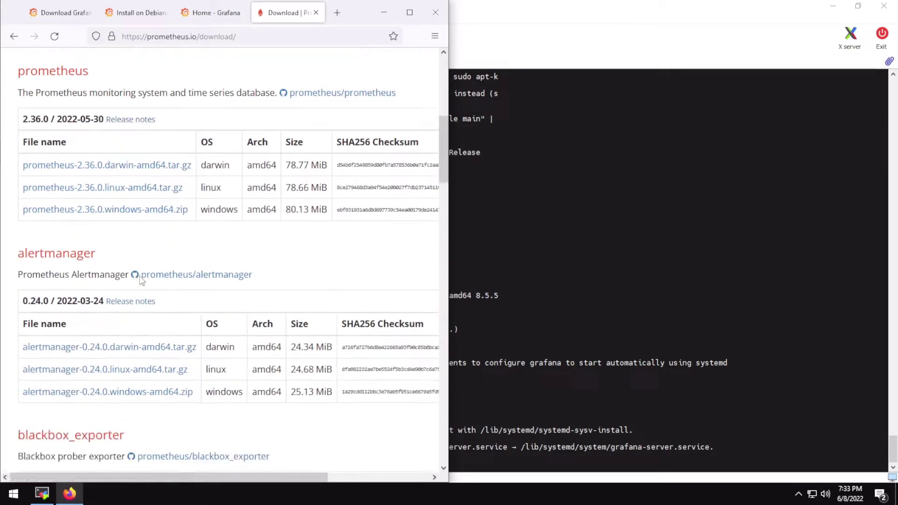
{"action": "right_click", "coordinate": [154, 188]}
{"action": "left_click", "coordinate": [176, 285]}
Download the Prometheus 2.36.0 tarball on the server with wget and the copied URL.
{"action": "left_click", "coordinate": [585, 387]}
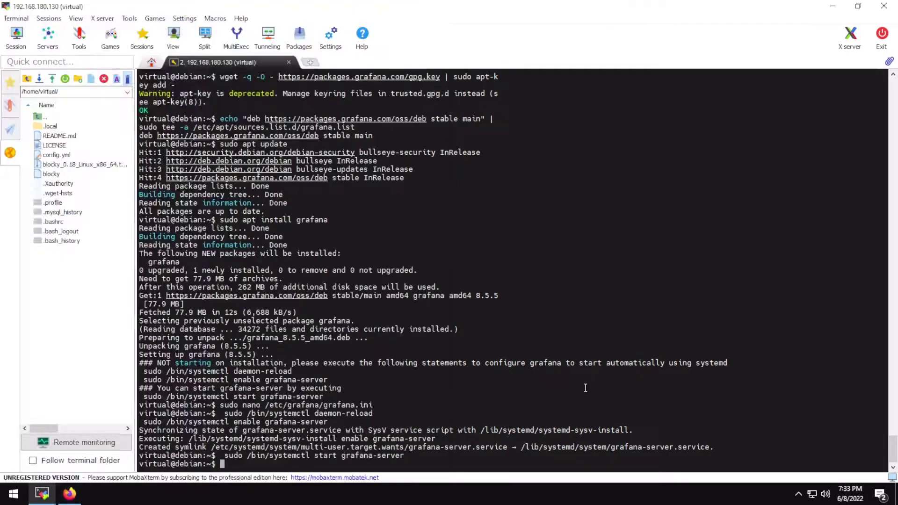
{"action": "type", "text": "wget"}
{"action": "right_click", "coordinate": [549, 388]}
{"action": "key", "text": "Return"}
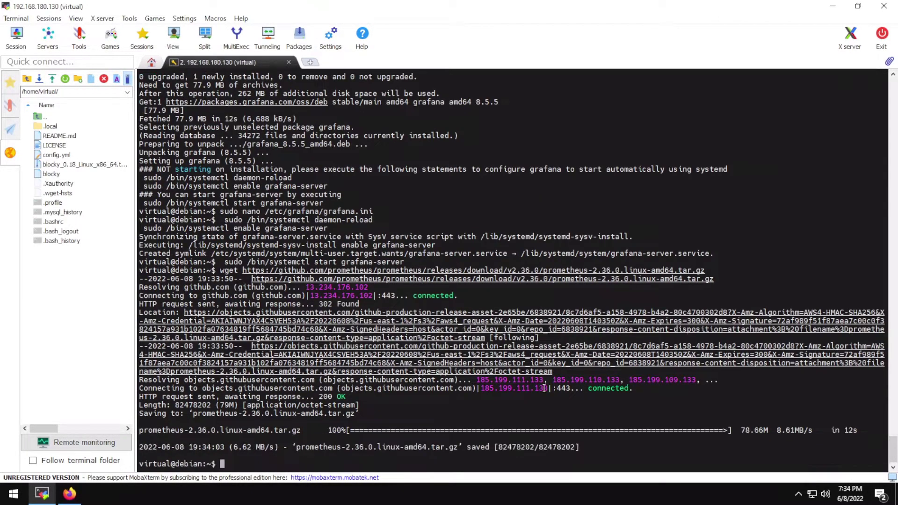
Extract the Prometheus archive with tar xzf and list the home folder.
{"action": "type", "text": "tar xzf pr"}
{"action": "key", "text": "Tab"}
{"action": "key", "text": "Return"}
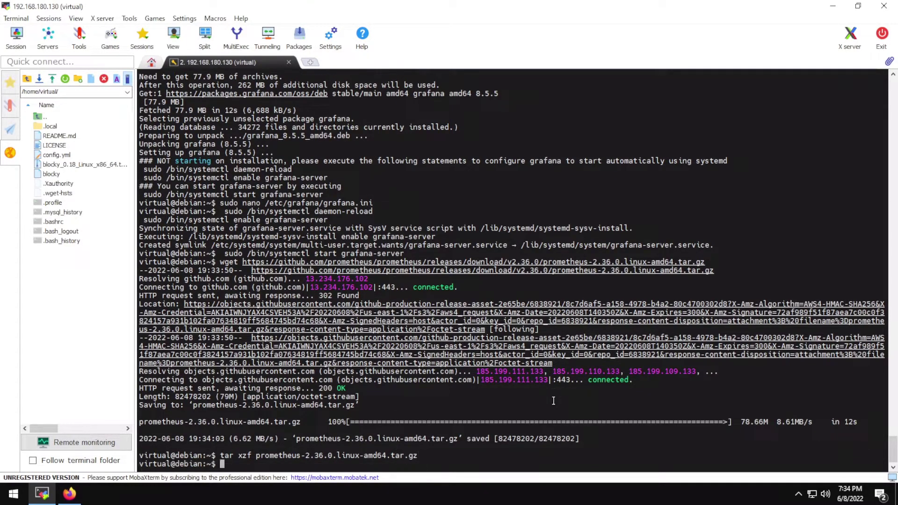
{"action": "type", "text": "ls"}
{"action": "key", "text": "Return"}
Rename the extracted Prometheus folder to prometheus with mv.
{"action": "type", "text": "c"}
{"action": "key", "text": "BackSpace"}
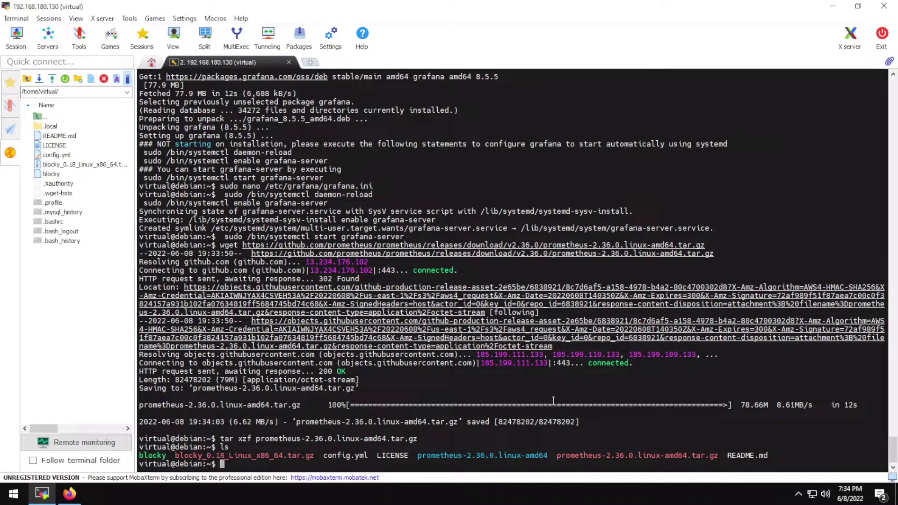
{"action": "type", "text": "mv pro"}
{"action": "key", "text": "Tab"}
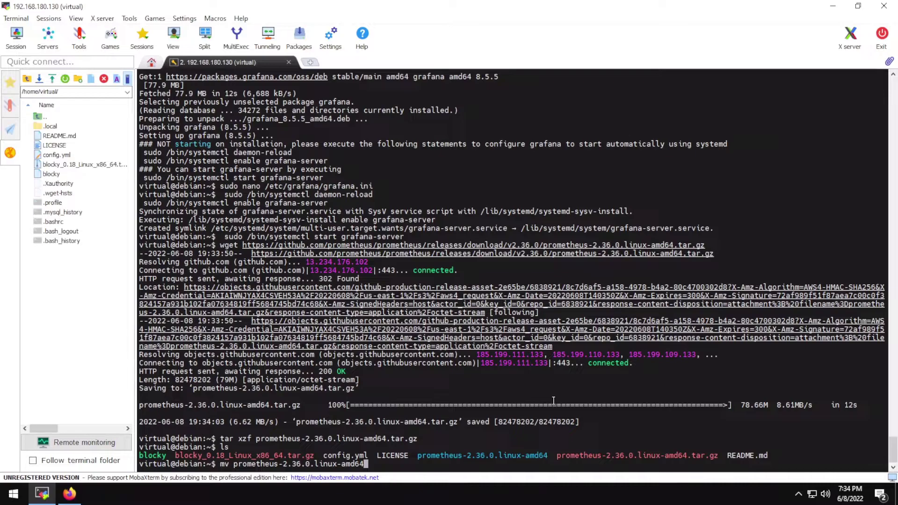
{"action": "type", "text": "pro"}
{"action": "key", "text": "Tab"}
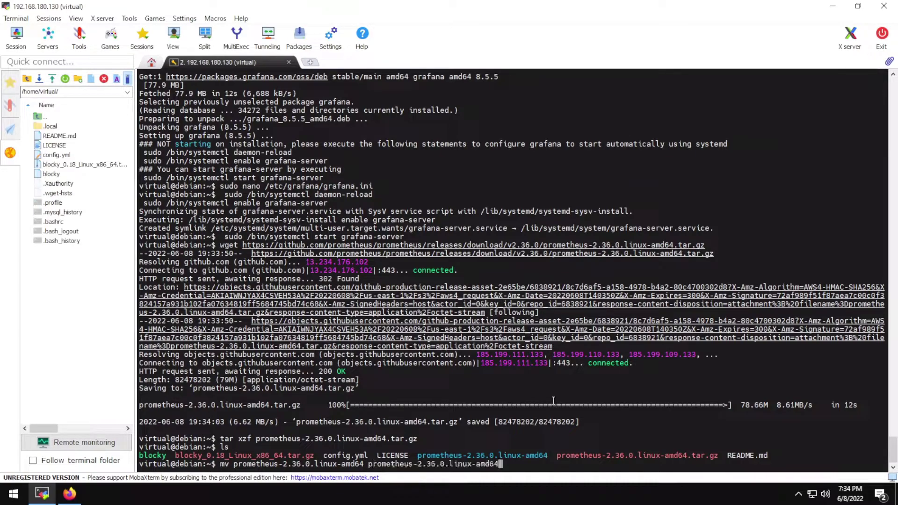
{"action": "key", "text": "BackSpace"}
{"action": "key", "text": "BackSpace"}
{"action": "key", "text": "BackSpace"}
{"action": "key", "text": "BackSpace"}
{"action": "key", "text": "BackSpace"}
{"action": "key", "text": "BackSpace"}
{"action": "key", "text": "BackSpace"}
{"action": "key", "text": "BackSpace"}
{"action": "key", "text": "BackSpace"}
{"action": "key", "text": "BackSpace"}
{"action": "key", "text": "BackSpace"}
{"action": "key", "text": "BackSpace"}
{"action": "key", "text": "BackSpace"}
{"action": "key", "text": "BackSpace"}
{"action": "key", "text": "BackSpace"}
{"action": "key", "text": "BackSpace"}
{"action": "key", "text": "BackSpace"}
{"action": "key", "text": "BackSpace"}
{"action": "key", "text": "BackSpace"}
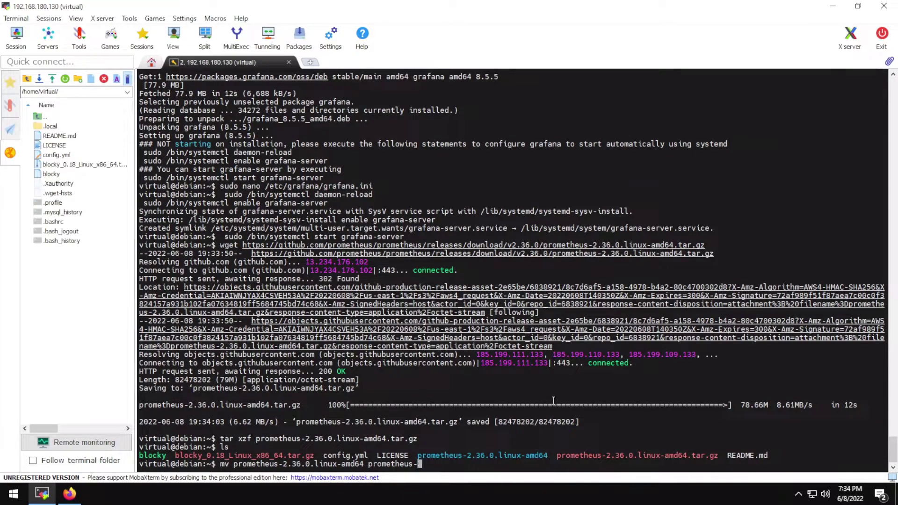
{"action": "key", "text": "Return"}
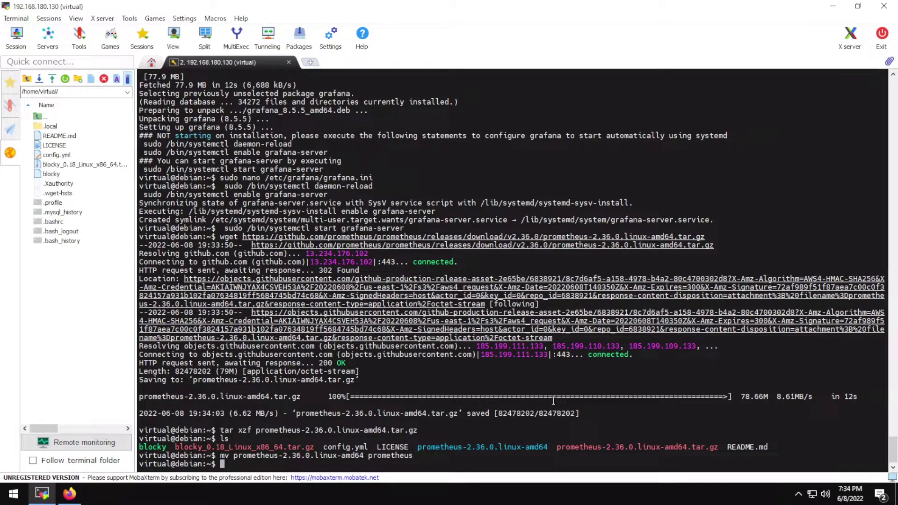
Enter the prometheus directory, list its files, and begin a nano command.
{"action": "type", "text": "cd pr"}
{"action": "key", "text": "Tab"}
{"action": "key", "text": "Return"}
{"action": "type", "text": "ls"}
{"action": "key", "text": "Return"}
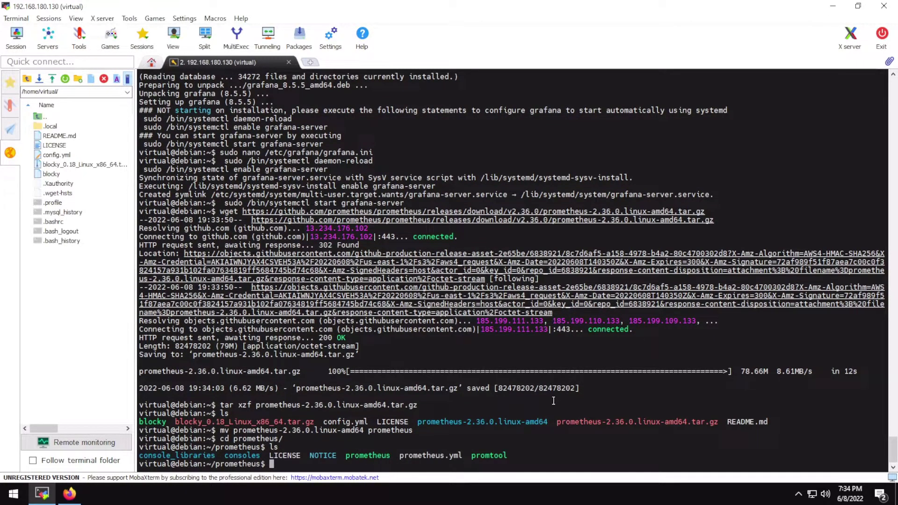
{"action": "type", "text": "nano co"}
{"action": "key", "text": "BackSpace"}
{"action": "key", "text": "BackSpace"}
Open prometheus.yml in nano and add a new line after the existing targets.
{"action": "type", "text": "prometheus.yml"}
{"action": "key", "text": "Return"}
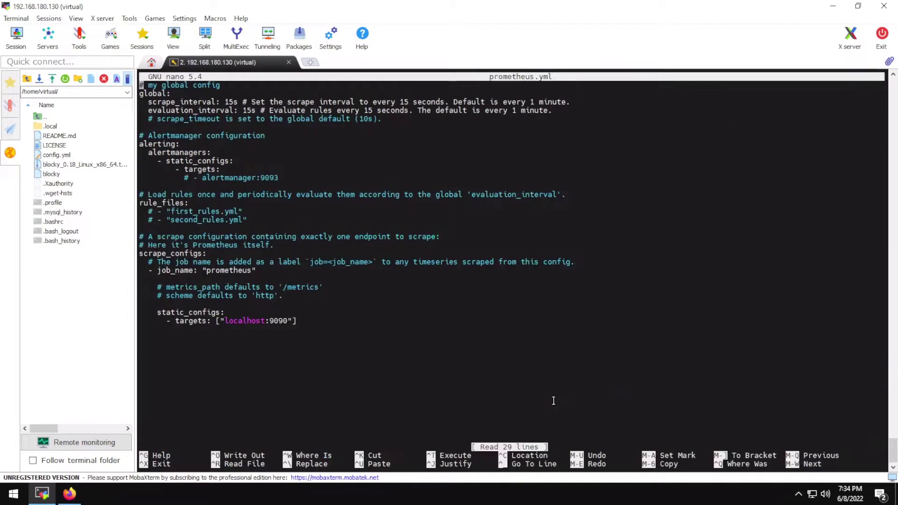
{"action": "key", "text": "Down"}
{"action": "key", "text": "Down"}
{"action": "key", "text": "Down"}
{"action": "key", "text": "Down"}
{"action": "key", "text": "Down"}
{"action": "key", "text": "Down"}
{"action": "key", "text": "Down"}
{"action": "key", "text": "Down"}
{"action": "key", "text": "Down"}
{"action": "key", "text": "Down"}
{"action": "key", "text": "Down"}
{"action": "key", "text": "Down"}
{"action": "key", "text": "Down"}
{"action": "key", "text": "Down"}
{"action": "key", "text": "Down"}
{"action": "key", "text": "Down"}
{"action": "key", "text": "Down"}
{"action": "key", "text": "Down"}
{"action": "key", "text": "Down"}
{"action": "key", "text": "Down"}
{"action": "key", "text": "Return"}
Add a scrape job with job_name "blocky" below the prometheus job.
{"action": "triple_click", "coordinate": [139, 273]}
{"action": "right_click", "coordinate": [164, 276]}
{"action": "right_click", "coordinate": [165, 276]}
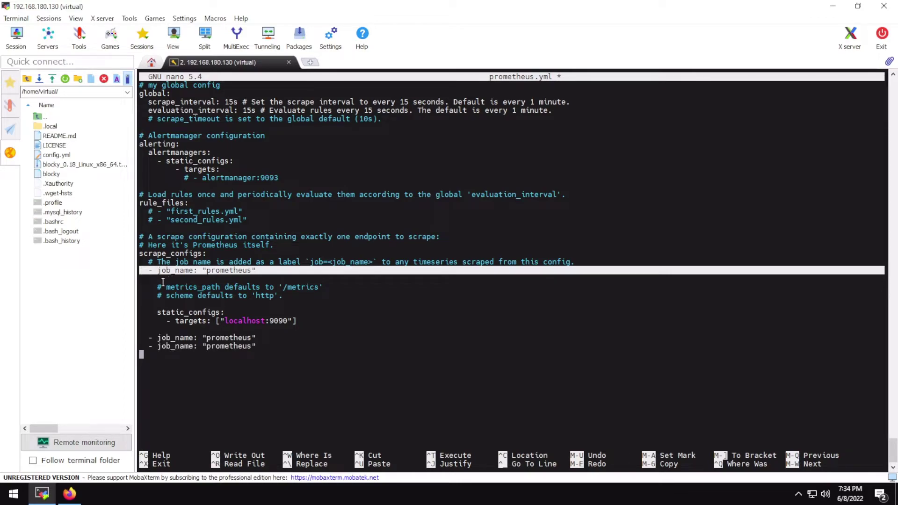
{"action": "key", "text": "BackSpace"}
{"action": "key", "text": "BackSpace"}
{"action": "key", "text": "BackSpace"}
{"action": "key", "text": "BackSpace"}
{"action": "key", "text": "BackSpace"}
{"action": "key", "text": "BackSpace"}
{"action": "key", "text": "BackSpace"}
{"action": "key", "text": "BackSpace"}
{"action": "key", "text": "BackSpace"}
{"action": "key", "text": "BackSpace"}
{"action": "key", "text": "BackSpace"}
{"action": "key", "text": "BackSpace"}
{"action": "key", "text": "BackSpace"}
{"action": "key", "text": "BackSpace"}
{"action": "key", "text": "BackSpace"}
{"action": "key", "text": "BackSpace"}
{"action": "key", "text": "BackSpace"}
{"action": "key", "text": "BackSpace"}
{"action": "key", "text": "BackSpace"}
{"action": "key", "text": "BackSpace"}
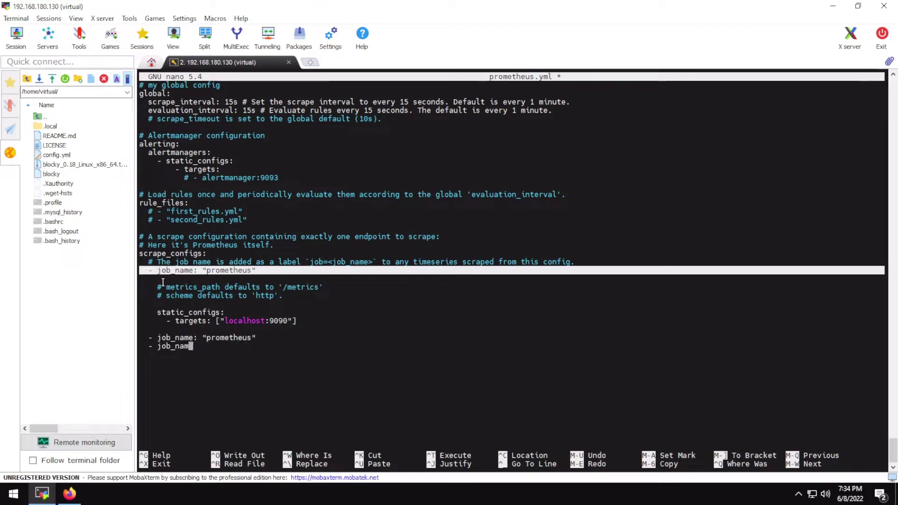
{"action": "key", "text": "BackSpace"}
{"action": "key", "text": "BackSpace"}
{"action": "key", "text": "BackSpace"}
{"action": "key", "text": "BackSpace"}
{"action": "key", "text": "BackSpace"}
{"action": "key", "text": "BackSpace"}
{"action": "key", "text": "BackSpace"}
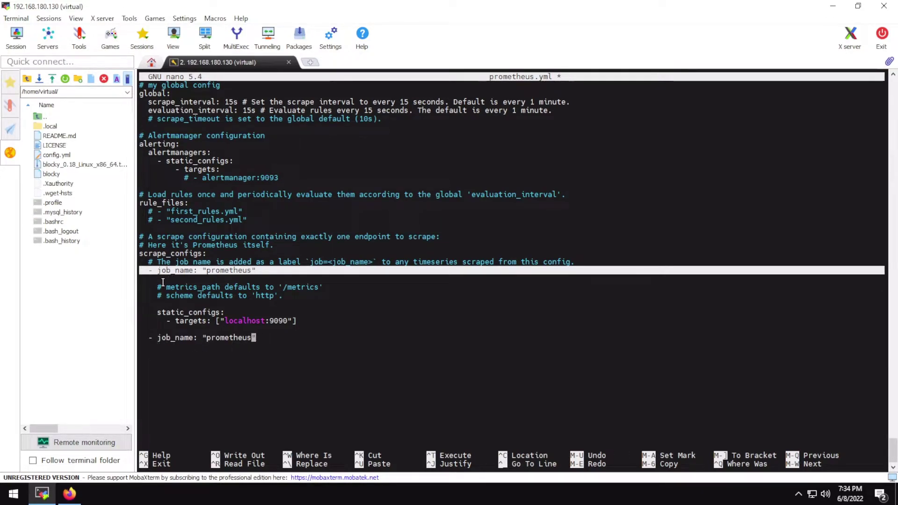
{"action": "key", "text": "BackSpace"}
{"action": "key", "text": "BackSpace"}
{"action": "key", "text": "BackSpace"}
{"action": "key", "text": "BackSpace"}
{"action": "key", "text": "BackSpace"}
{"action": "key", "text": "BackSpace"}
{"action": "key", "text": "BackSpace"}
{"action": "key", "text": "BackSpace"}
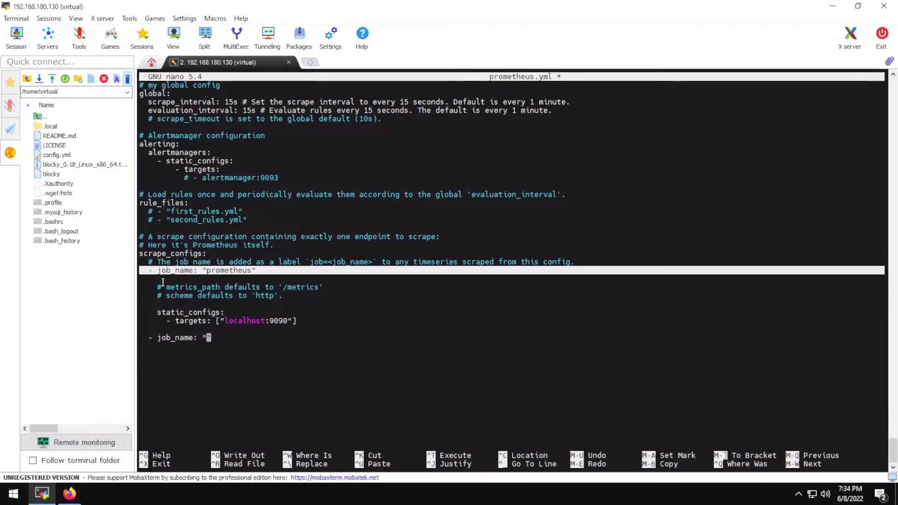
{"action": "type", "text": "blocky\""}
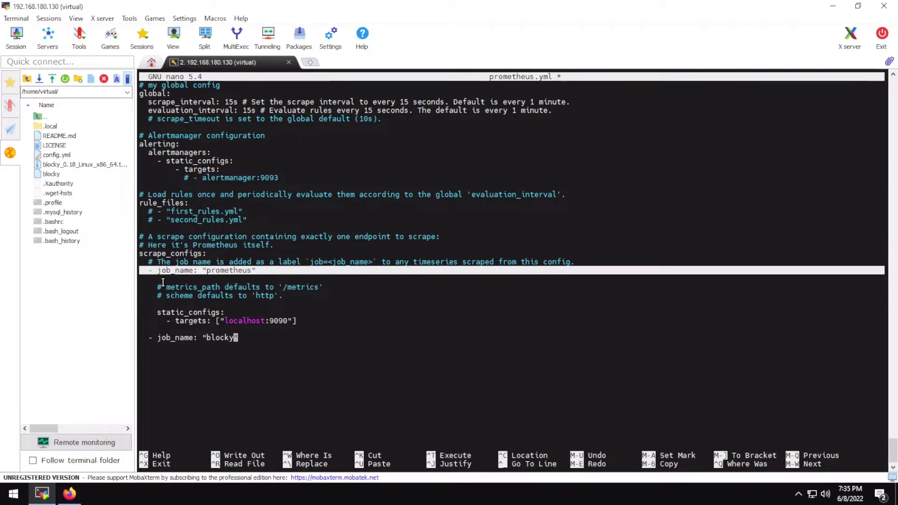
{"action": "key", "text": "Return"}
{"action": "key", "text": "Return"}
Give the blocky job a static_configs target of localhost:4000.
{"action": "left_click_drag", "start_coordinate": [297, 322], "coordinate": [146, 313]}
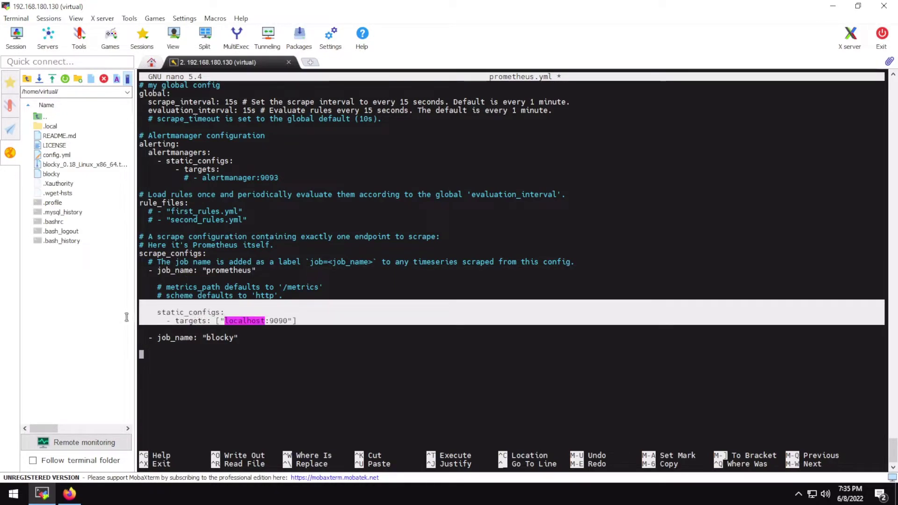
{"action": "right_click", "coordinate": [146, 322]}
{"action": "key", "text": "Up"}
{"action": "key", "text": "End"}
{"action": "key", "text": "Left"}
{"action": "key", "text": "Left"}
{"action": "key", "text": "BackSpace"}
{"action": "key", "text": "BackSpace"}
{"action": "key", "text": "BackSpace"}
{"action": "key", "text": "BackSpace"}
{"action": "type", "text": "4000"}
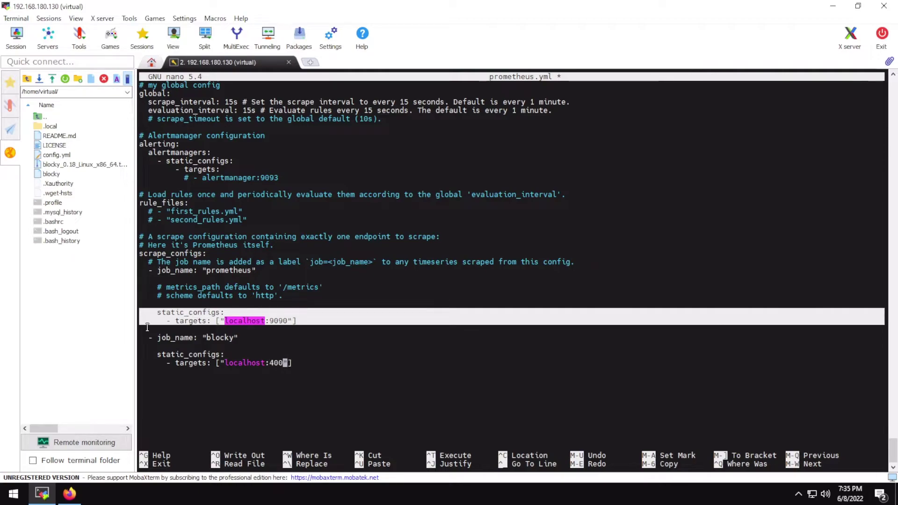
{"action": "key", "text": "Left"}
{"action": "key", "text": "Left"}
{"action": "key", "text": "Left"}
{"action": "key", "text": "Left"}
{"action": "key", "text": "Left"}
{"action": "key", "text": "Left"}
{"action": "key", "text": "Right"}
{"action": "key", "text": "Right"}
Save prometheus.yml and start Prometheus with ./prometheus.
{"action": "key", "text": "ctrl+x"}
{"action": "key", "text": "y"}
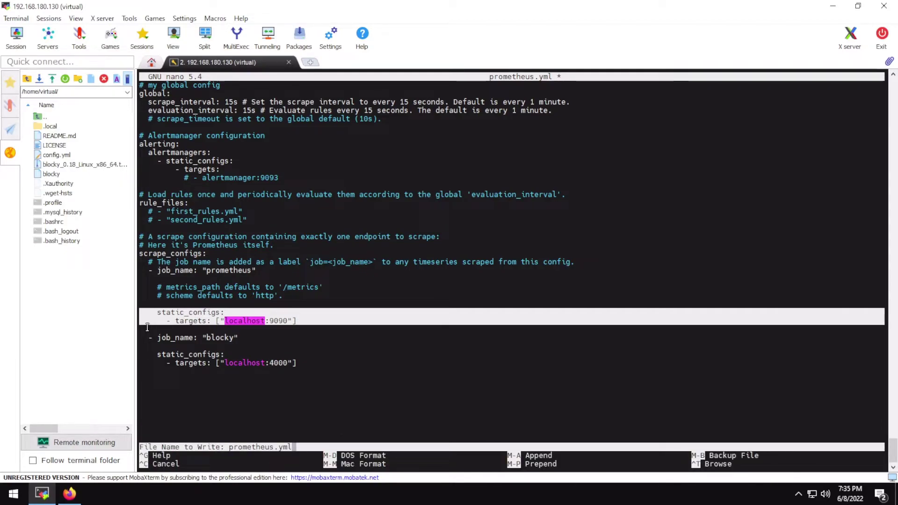
{"action": "key", "text": "Return"}
{"action": "type", "text": "./prom"}
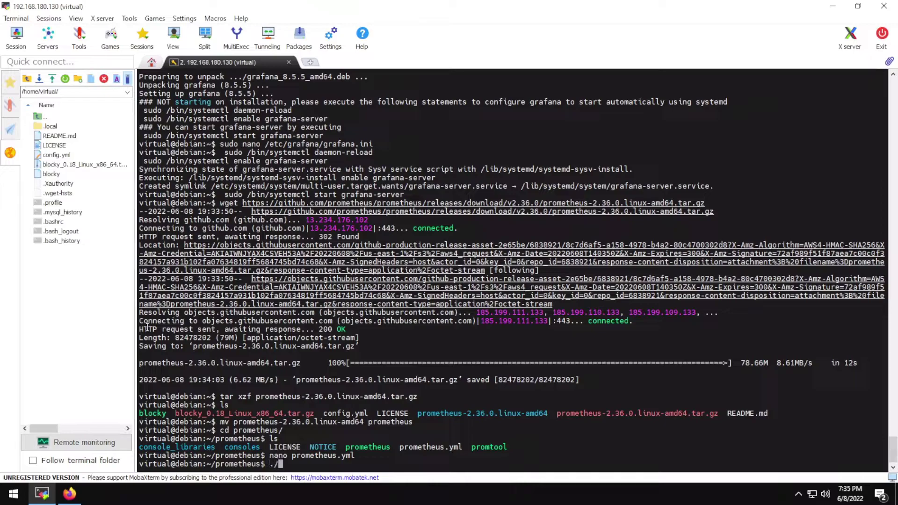
{"action": "type", "text": "etheus"}
{"action": "key", "text": "Return"}
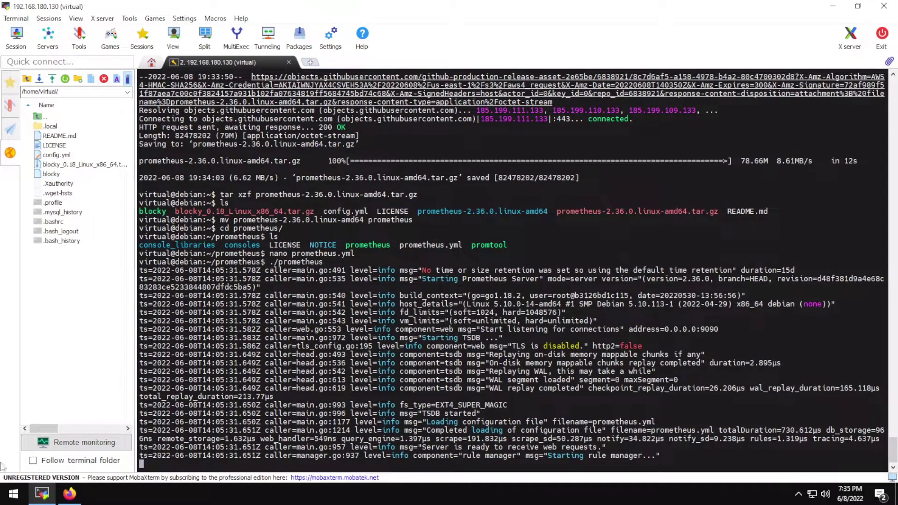
Load Prometheus at 192.168.180.130:9090 in a new tab and view its Status > Targets page.
{"action": "left_click", "coordinate": [69, 494]}
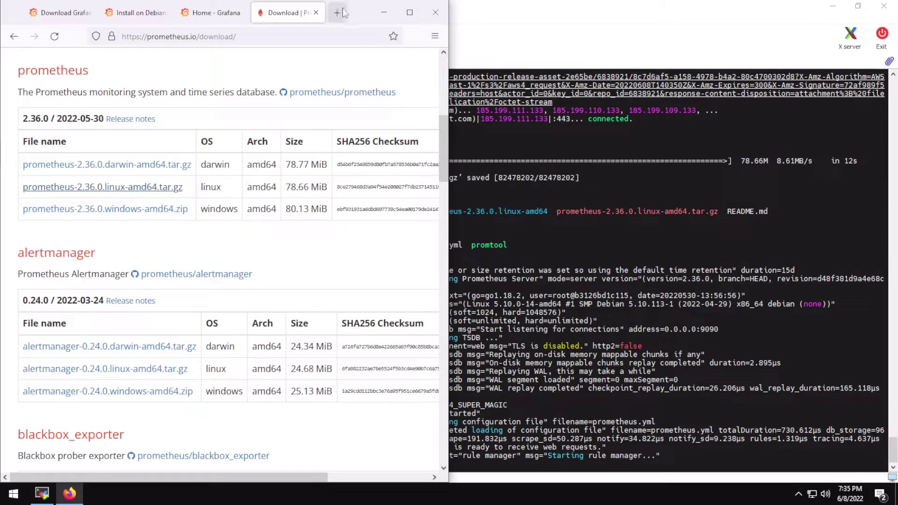
{"action": "left_click", "coordinate": [343, 13]}
{"action": "type", "text": "192.168.18"}
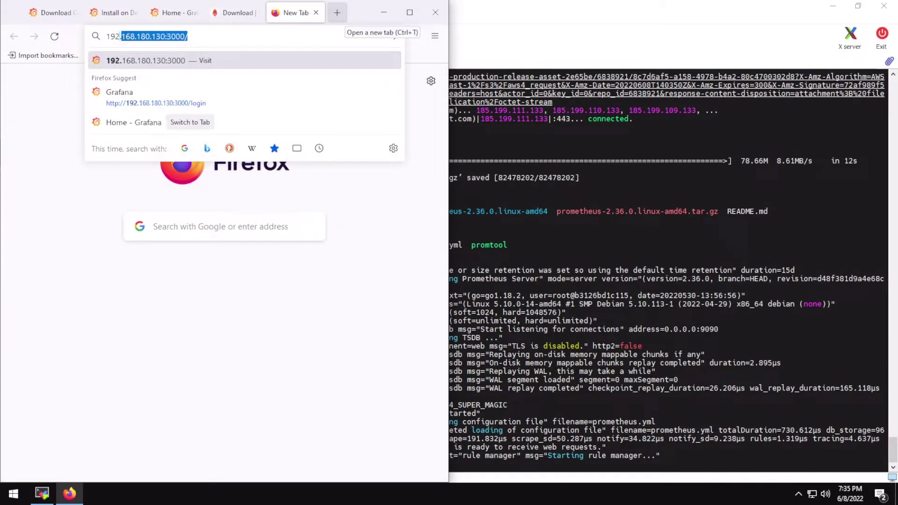
{"action": "type", "text": "0.130"}
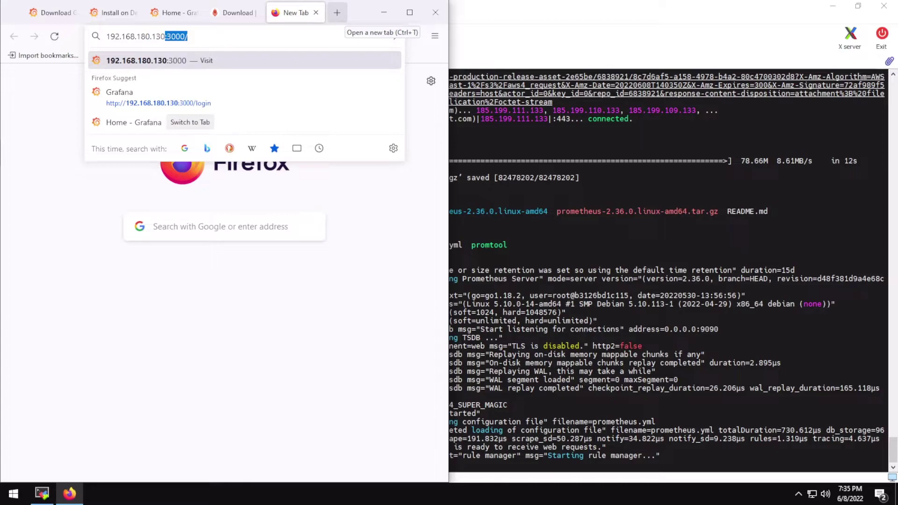
{"action": "type", "text": ":9090"}
{"action": "key", "text": "Return"}
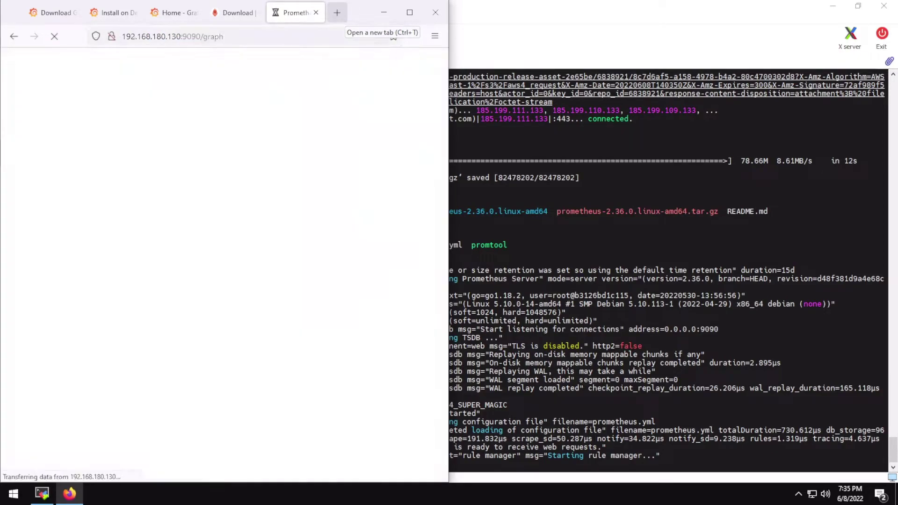
{"action": "left_click", "coordinate": [195, 66]}
{"action": "left_click", "coordinate": [199, 181]}
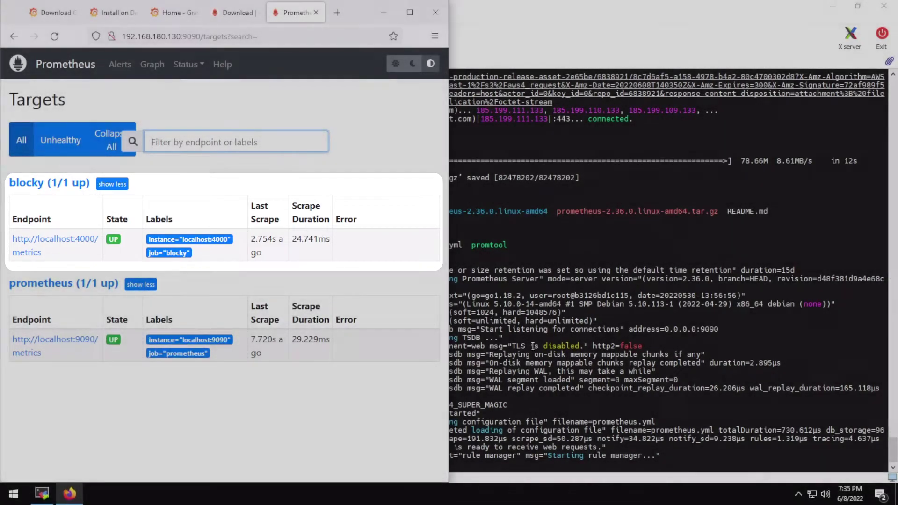
{"action": "left_click", "coordinate": [534, 346]}
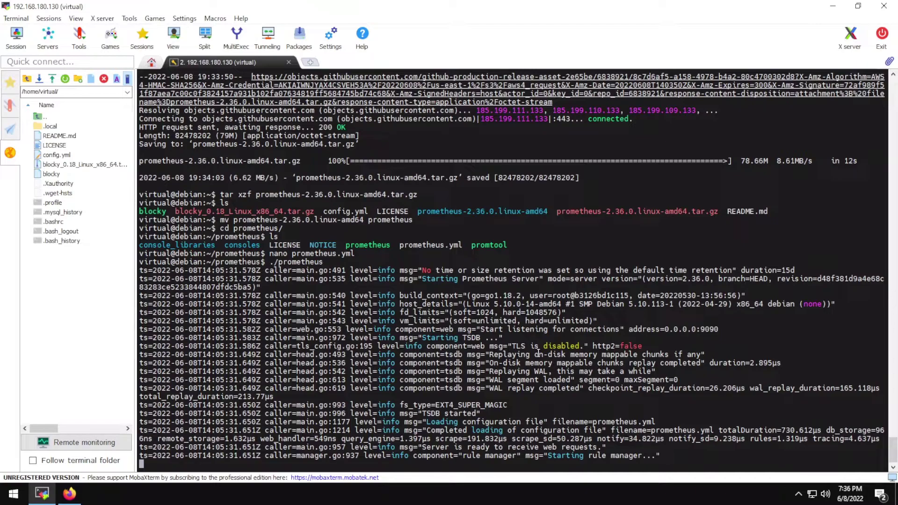
Stop Prometheus with Ctrl+C and copy the service unit text from Grafana.txt.
{"action": "key", "text": "ctrl+c"}
{"action": "key", "text": "super+d"}
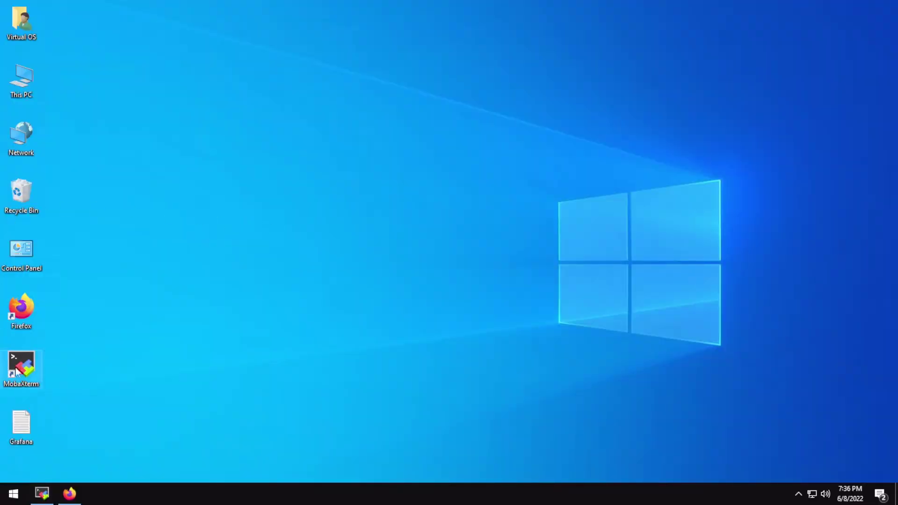
{"action": "double_click", "coordinate": [30, 437]}
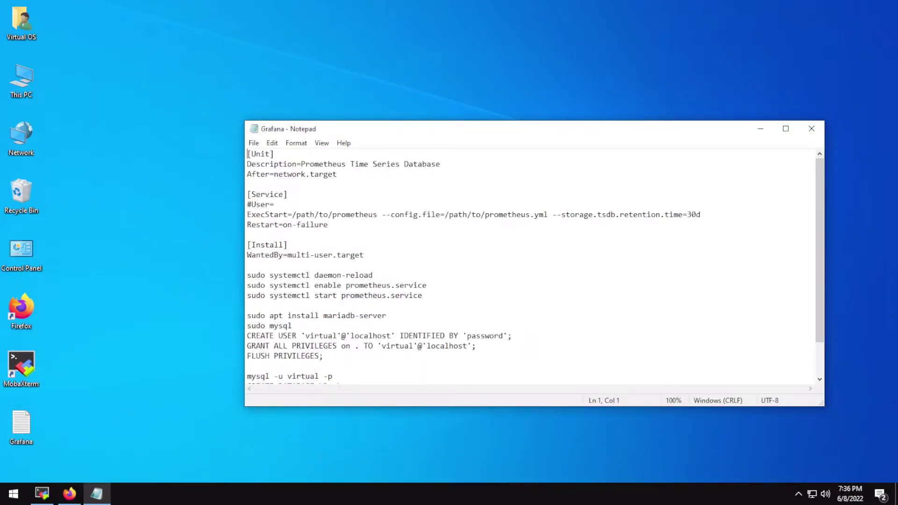
{"action": "left_click_drag", "start_coordinate": [364, 255], "coordinate": [222, 151]}
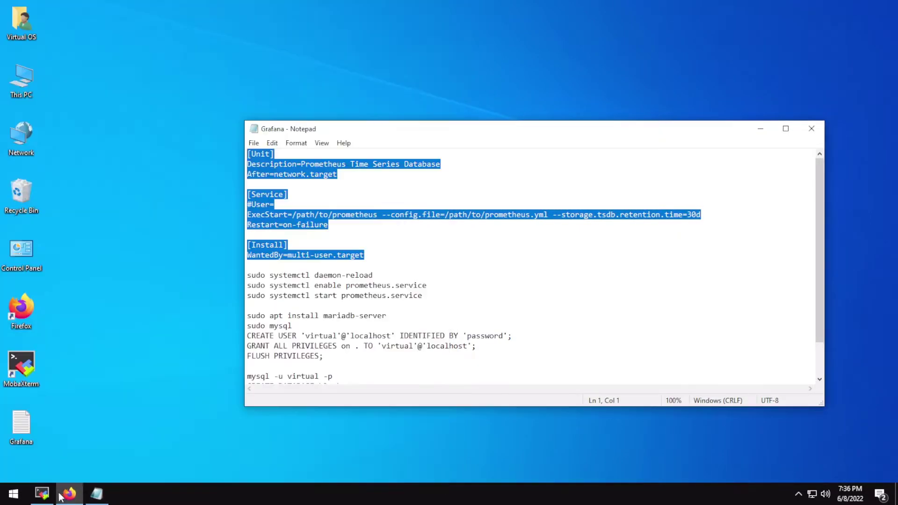
{"action": "left_click", "coordinate": [41, 494]}
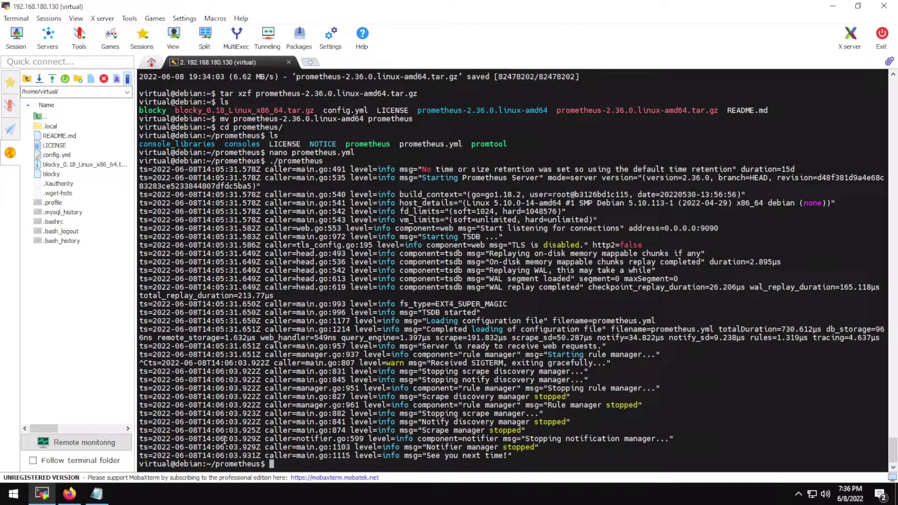
Enter sudo nano /etc/systemd/system/prometheus.service at the shell prompt.
{"action": "type", "text": "sudo nano /etc/syst"}
{"action": "key", "text": "Tab"}
{"action": "type", "text": "system"}
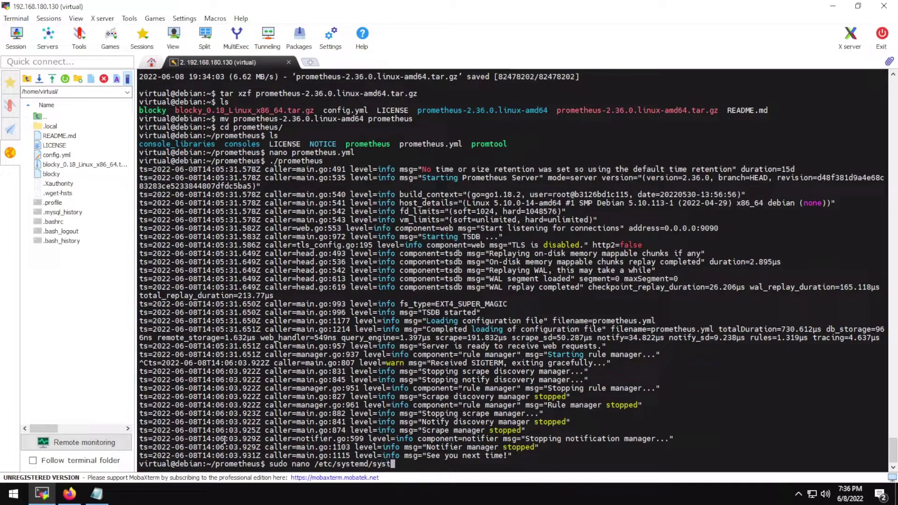
{"action": "type", "text": "/prometheus.service"}
Paste the unit into prometheus.service, pointing executable and config paths to /home/virtual/prometheus.
{"action": "key", "text": "Return"}
{"action": "right_click", "coordinate": [336, 296]}
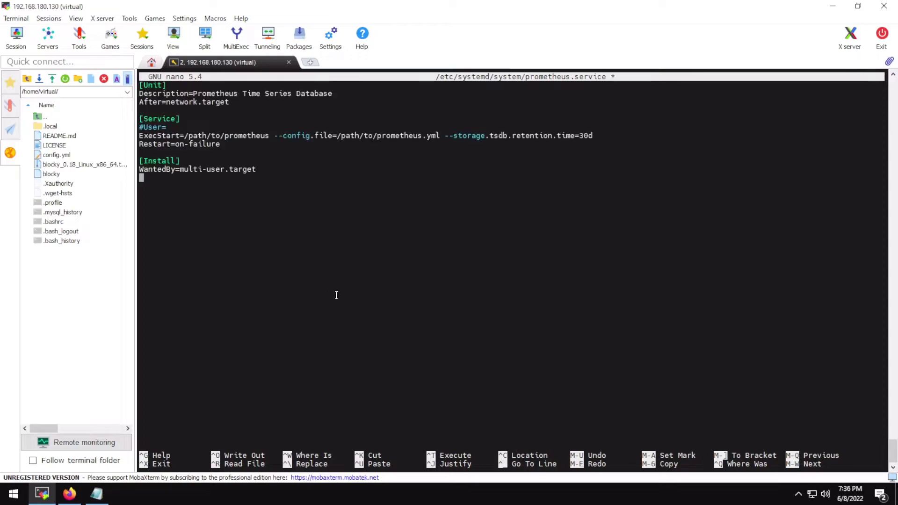
{"action": "key", "text": "BackSpace"}
{"action": "key", "text": "ctrl+Left"}
{"action": "key", "text": "ctrl+Left"}
{"action": "key", "text": "ctrl+Left"}
{"action": "key", "text": "Up"}
{"action": "key", "text": "Up"}
{"action": "key", "text": "Up"}
{"action": "key", "text": "Up"}
{"action": "key", "text": "End"}
{"action": "key", "text": "ctrl+Left"}
{"action": "key", "text": "ctrl+Left"}
{"action": "key", "text": "ctrl+Left"}
{"action": "key", "text": "ctrl+Left"}
{"action": "key", "text": "ctrl+Left"}
{"action": "key", "text": "ctrl+Left"}
{"action": "key", "text": "ctrl+Left"}
{"action": "key", "text": "ctrl+Left"}
{"action": "key", "text": "ctrl+Left"}
{"action": "key", "text": "ctrl+Left"}
{"action": "key", "text": "ctrl+Left"}
{"action": "key", "text": "ctrl+Left"}
{"action": "key", "text": "Right"}
{"action": "key", "text": "Right"}
{"action": "key", "text": "BackSpace"}
{"action": "key", "text": "BackSpace"}
{"action": "key", "text": "BackSpace"}
{"action": "key", "text": "BackSpace"}
{"action": "key", "text": "BackSpace"}
{"action": "key", "text": "BackSpace"}
{"action": "key", "text": "BackSpace"}
{"action": "key", "text": "BackSpace"}
{"action": "type", "text": "home/virtual/prometheus/"}
{"action": "key", "text": "ctrl+Right"}
{"action": "key", "text": "ctrl+Right"}
{"action": "key", "text": "ctrl+Right"}
{"action": "key", "text": "Right"}
{"action": "key", "text": "Delete"}
{"action": "key", "text": "Delete"}
{"action": "key", "text": "Delete"}
{"action": "key", "text": "Delete"}
{"action": "key", "text": "Delete"}
{"action": "key", "text": "Delete"}
{"action": "key", "text": "BackSpace"}
{"action": "type", "text": "home/virtual/prometheus"}
Set the retention time to 30d and save the unit file.
{"action": "key", "text": "ctrl+Right"}
{"action": "key", "text": "ctrl+Right"}
{"action": "key", "text": "ctrl+Right"}
{"action": "key", "text": "ctrl+Right"}
{"action": "key", "text": "ctrl+Right"}
{"action": "key", "text": "Right"}
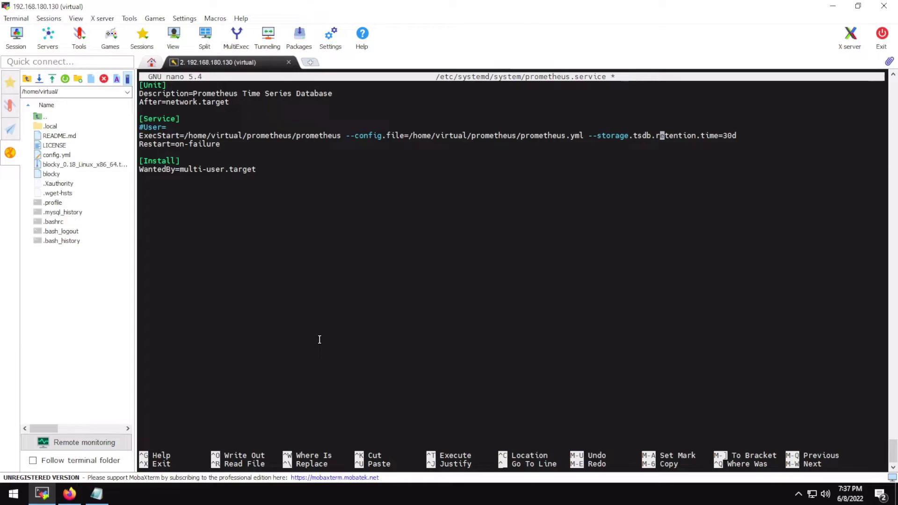
{"action": "key", "text": "Right"}
{"action": "key", "text": "Right"}
{"action": "key", "text": "Right"}
{"action": "key", "text": "Right"}
{"action": "key", "text": "Right"}
{"action": "key", "text": "Right"}
{"action": "key", "text": "Right"}
{"action": "key", "text": "Right"}
{"action": "key", "text": "Right"}
{"action": "key", "text": "Right"}
{"action": "key", "text": "Right"}
{"action": "key", "text": "Right"}
{"action": "key", "text": "Right"}
{"action": "key", "text": "Right"}
{"action": "key", "text": "Right"}
{"action": "key", "text": "Delete"}
{"action": "key", "text": "BackSpace"}
{"action": "key", "text": "BackSpace"}
{"action": "type", "text": "3"}
{"action": "type", "text": "30d"}
{"action": "key", "text": "ctrl+x"}
{"action": "key", "text": "y"}
{"action": "key", "text": "Return"}
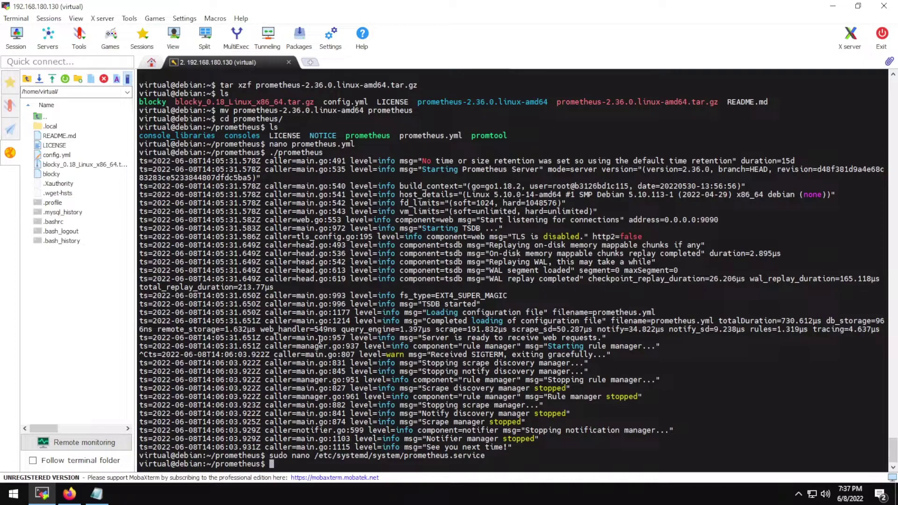
Run systemctl daemon-reload, then enable and start prometheus.service with sudo.
{"action": "type", "text": "sudo systemctl daemon-reload"}
{"action": "key", "text": "Return"}
{"action": "type", "text": "sudo systemctl enable prometheus.service"}
{"action": "key", "text": "Return"}
{"action": "type", "text": "sudo systemctl start prometheus.service"}
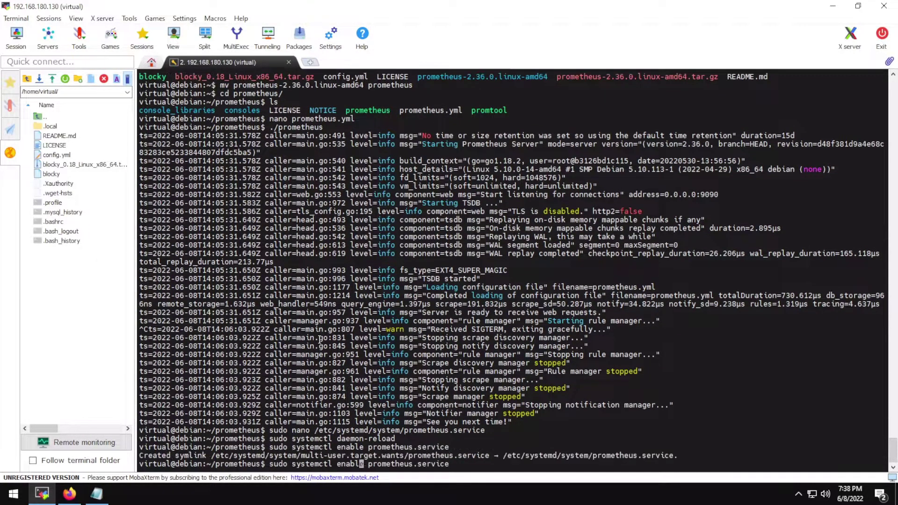
{"action": "key", "text": "Return"}
Check sudo systemctl status prometheus.service to confirm it is active (running).
{"action": "key", "text": "Up"}
{"action": "key", "text": "Left"}
{"action": "key", "text": "Left"}
{"action": "key", "text": "Left"}
{"action": "key", "text": "Left"}
{"action": "key", "text": "Left"}
{"action": "key", "text": "Left"}
{"action": "key", "text": "Left"}
{"action": "key", "text": "Left"}
{"action": "key", "text": "Left"}
{"action": "key", "text": "Left"}
{"action": "key", "text": "Left"}
{"action": "key", "text": "Left"}
{"action": "key", "text": "Left"}
{"action": "key", "text": "Left"}
{"action": "key", "text": "Left"}
{"action": "key", "text": "Left"}
{"action": "key", "text": "Left"}
{"action": "key", "text": "Left"}
{"action": "key", "text": "Left"}
{"action": "key", "text": "Left"}
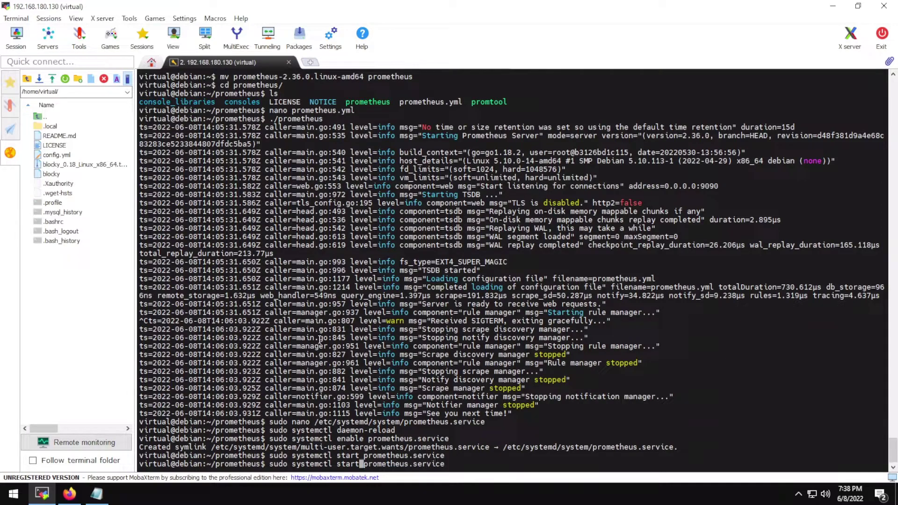
{"action": "key", "text": "BackSpace"}
{"action": "key", "text": "Right"}
{"action": "type", "text": "us"}
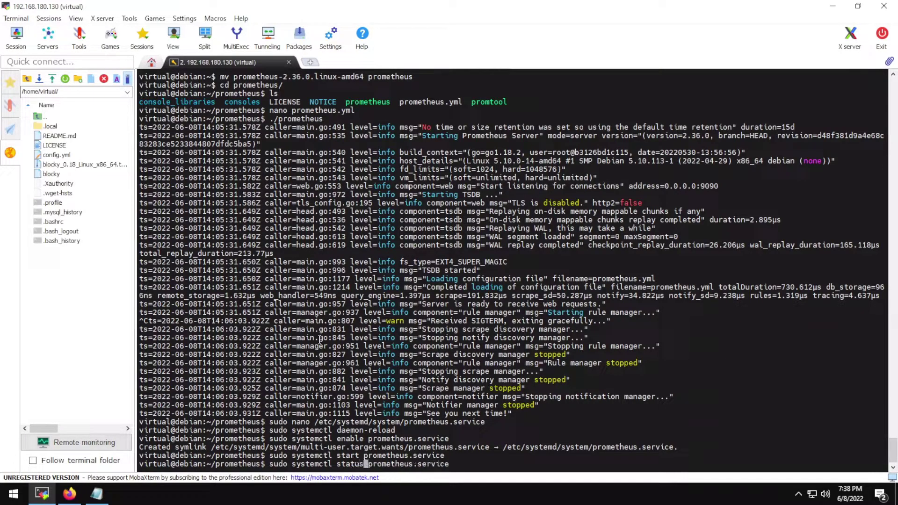
{"action": "key", "text": "Return"}
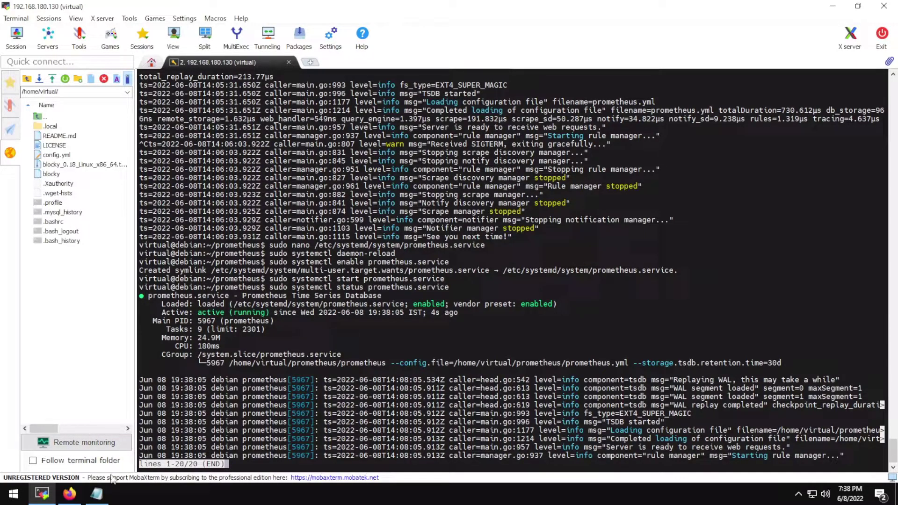
Reload the Prometheus Targets page to confirm both targets are up, then return to Grafana Home.
{"action": "left_click", "coordinate": [69, 494]}
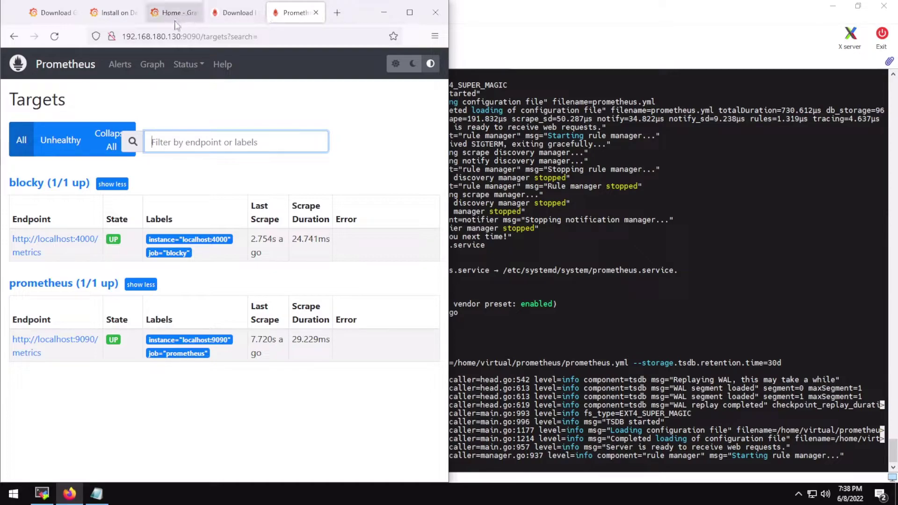
{"action": "left_click", "coordinate": [54, 36]}
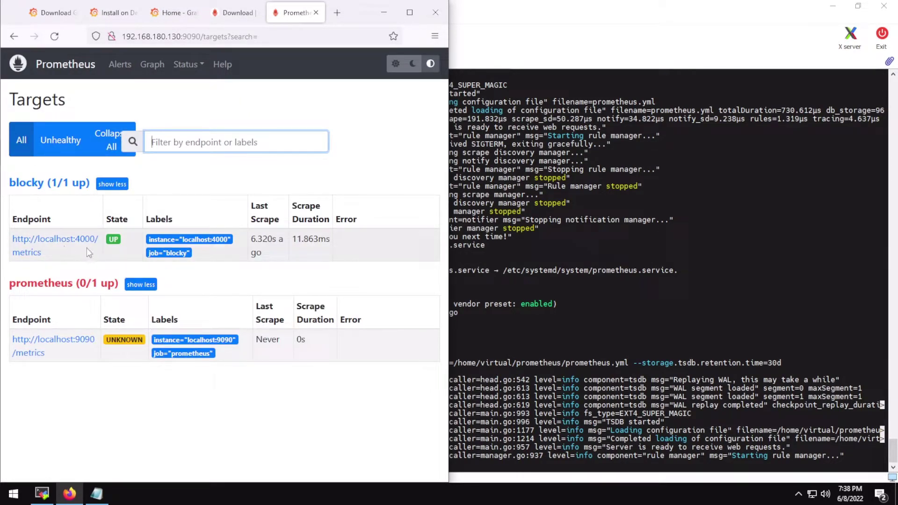
{"action": "left_click", "coordinate": [55, 36]}
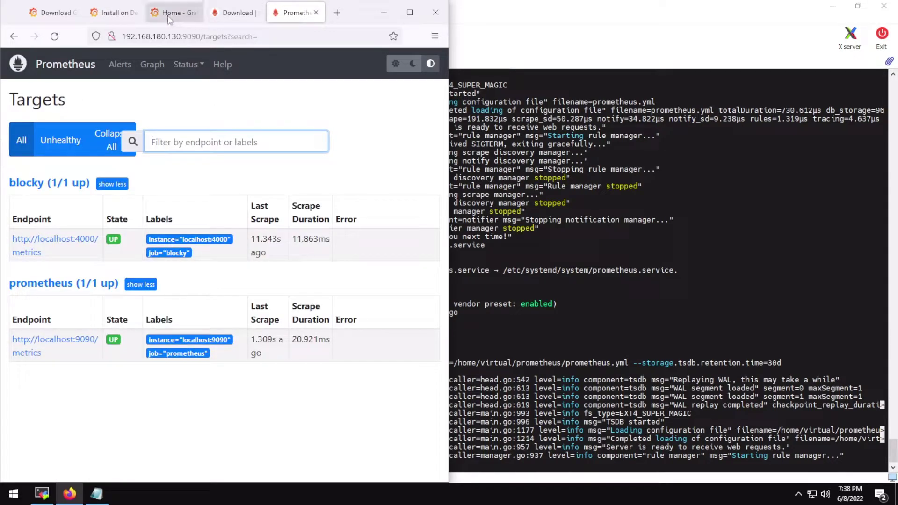
{"action": "left_click", "coordinate": [169, 15]}
{"action": "mouse_move", "coordinate": [17, 249]}
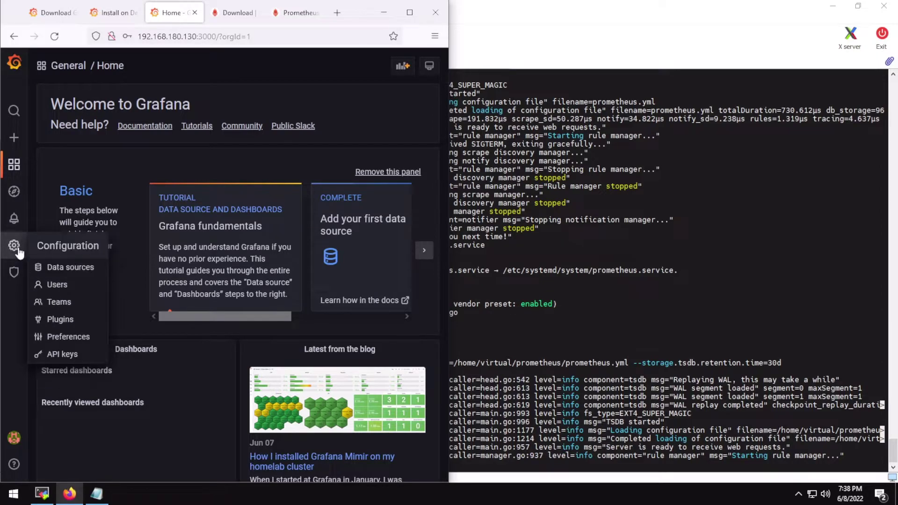
Delete the existing Prometheus and MySQL data sources in Grafana.
{"action": "left_click", "coordinate": [63, 270]}
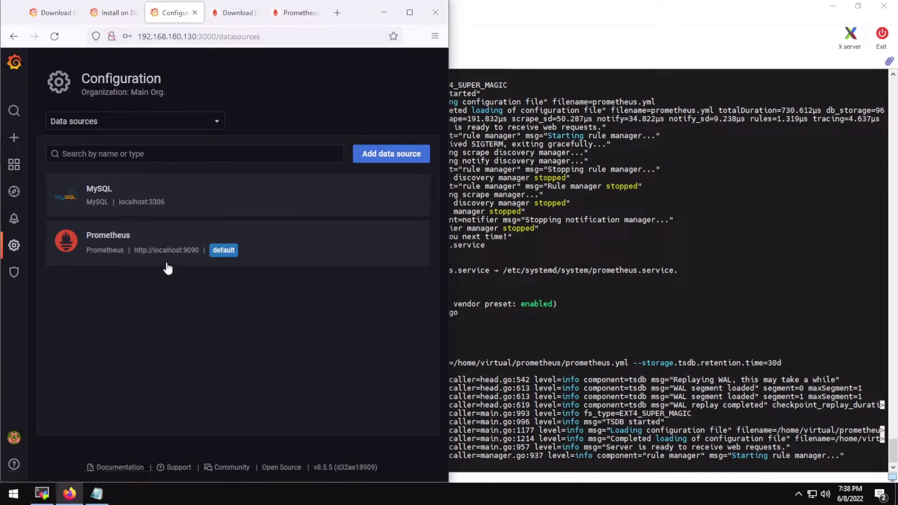
{"action": "left_click", "coordinate": [177, 255]}
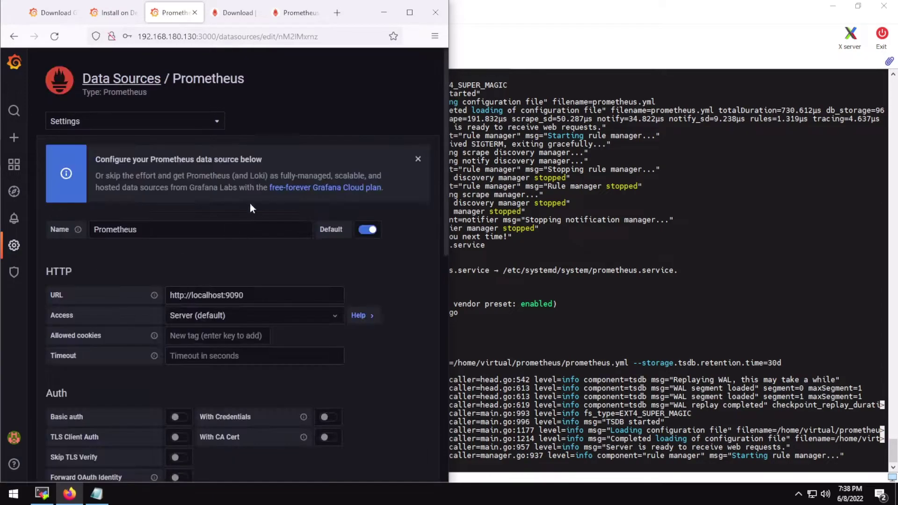
{"action": "scroll", "coordinate": [321, 271], "scroll_direction": "down", "scroll_amount": 10}
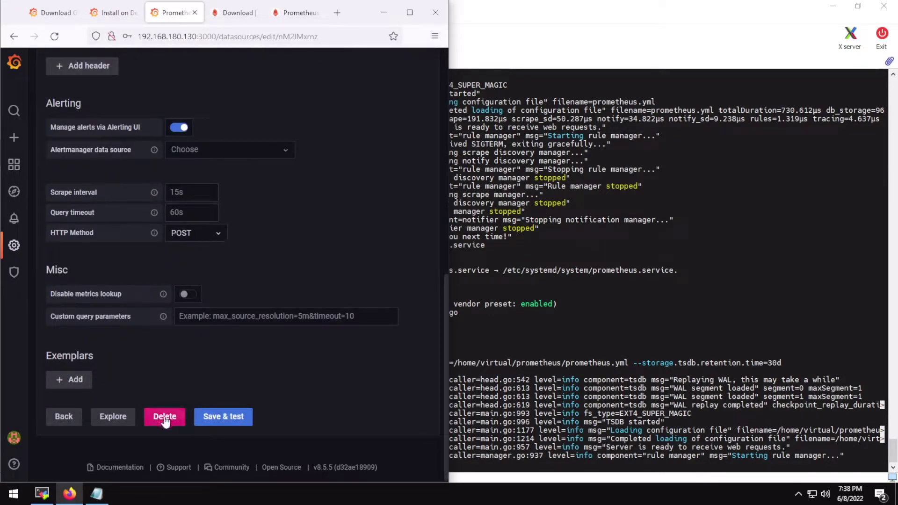
{"action": "left_click", "coordinate": [165, 417]}
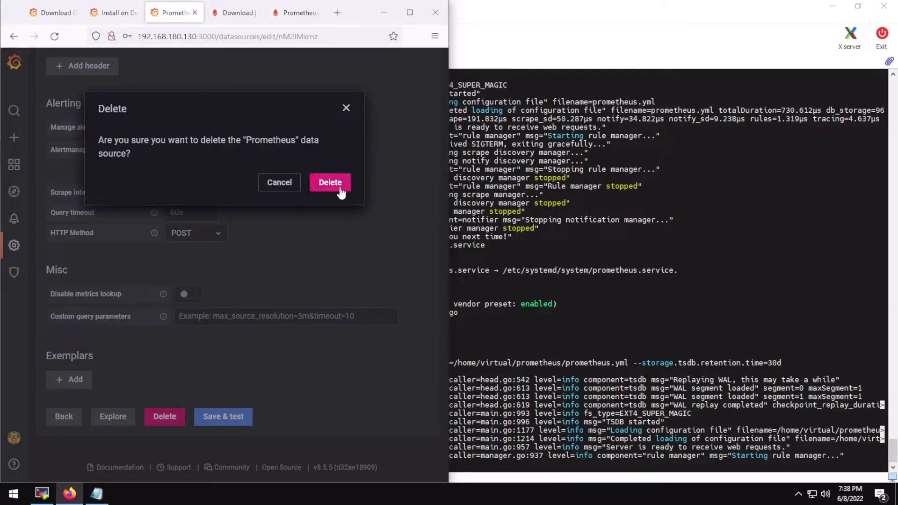
{"action": "left_click", "coordinate": [329, 182]}
{"action": "left_click", "coordinate": [174, 210]}
{"action": "scroll", "coordinate": [170, 365], "scroll_direction": "down", "scroll_amount": 10}
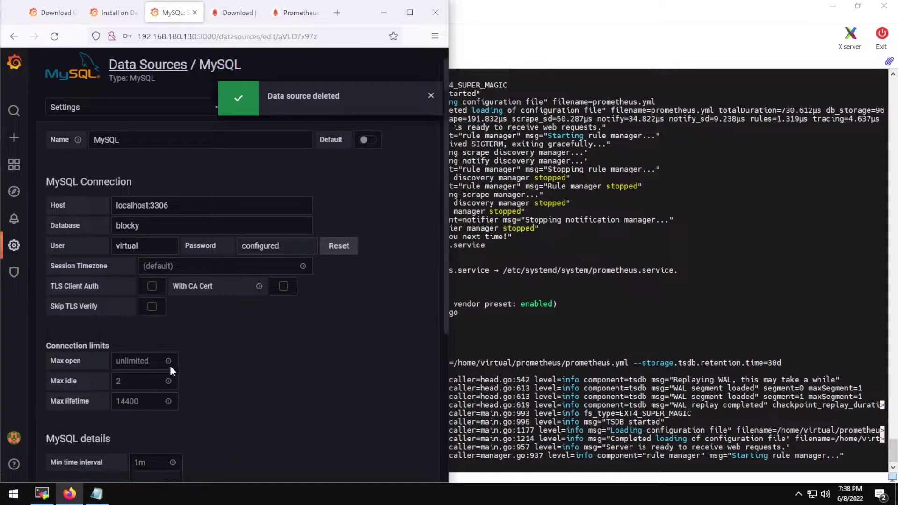
{"action": "left_click", "coordinate": [165, 417]}
{"action": "left_click", "coordinate": [329, 170]}
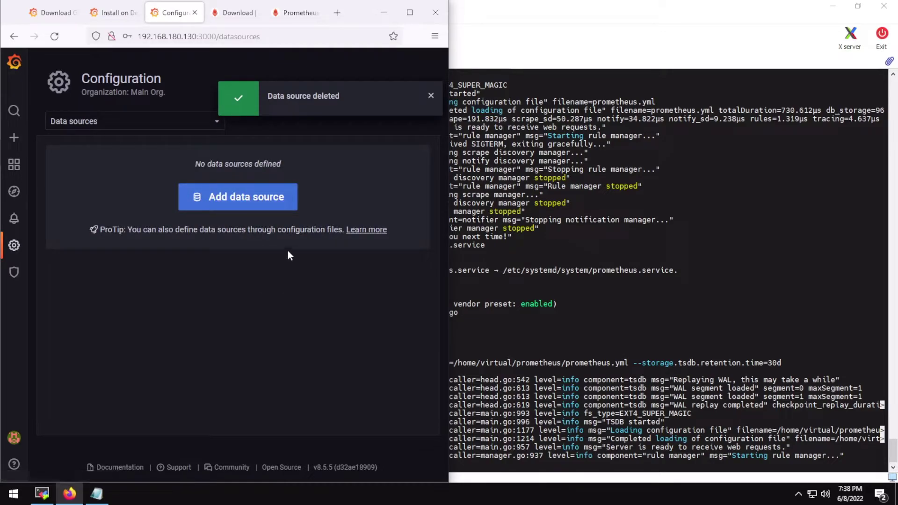
{"action": "left_click", "coordinate": [268, 206]}
{"action": "left_click", "coordinate": [188, 195]}
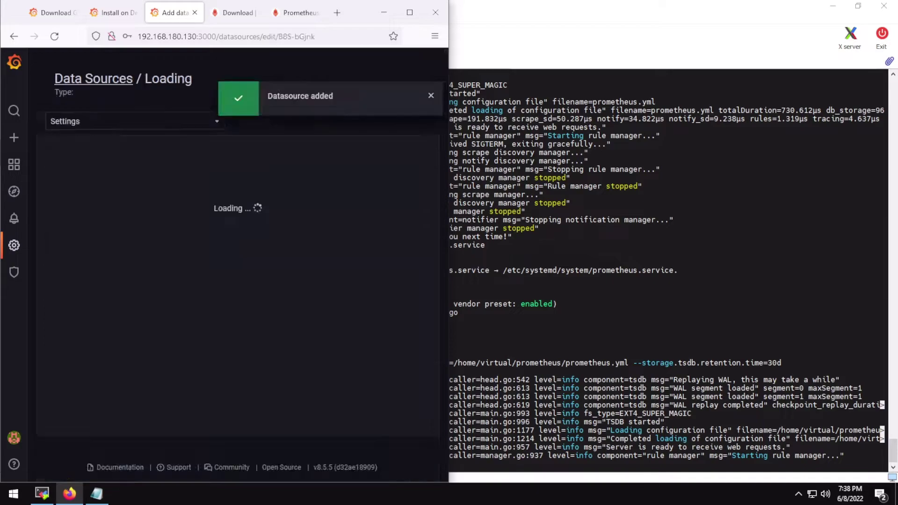
{"action": "left_click", "coordinate": [170, 295]}
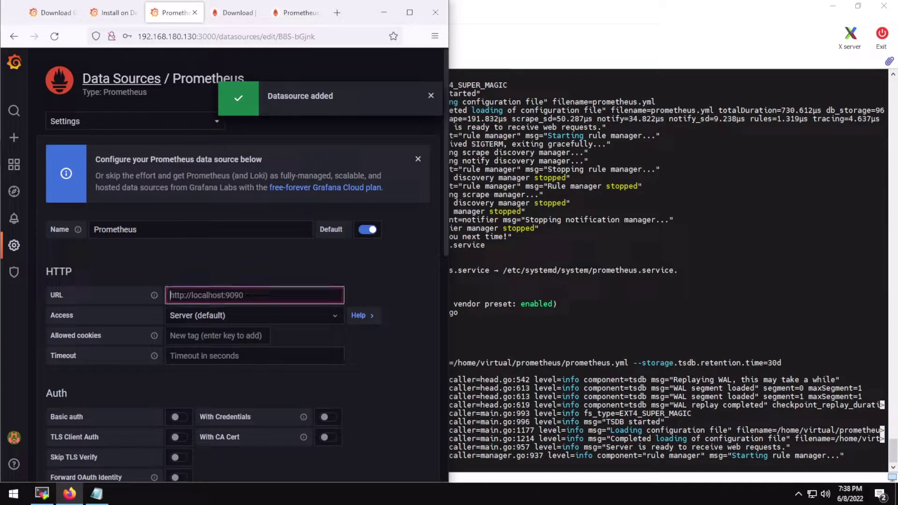
{"action": "type", "text": "http:/"}
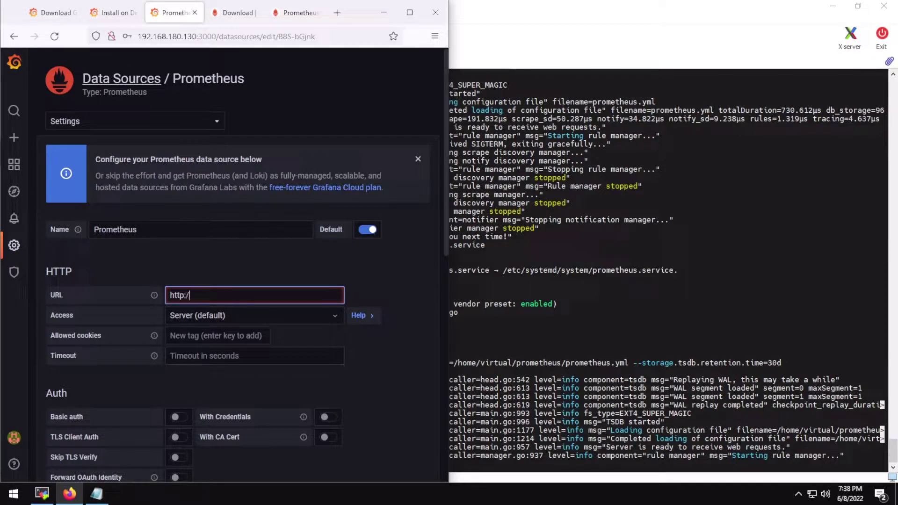
{"action": "type", "text": "/loc"}
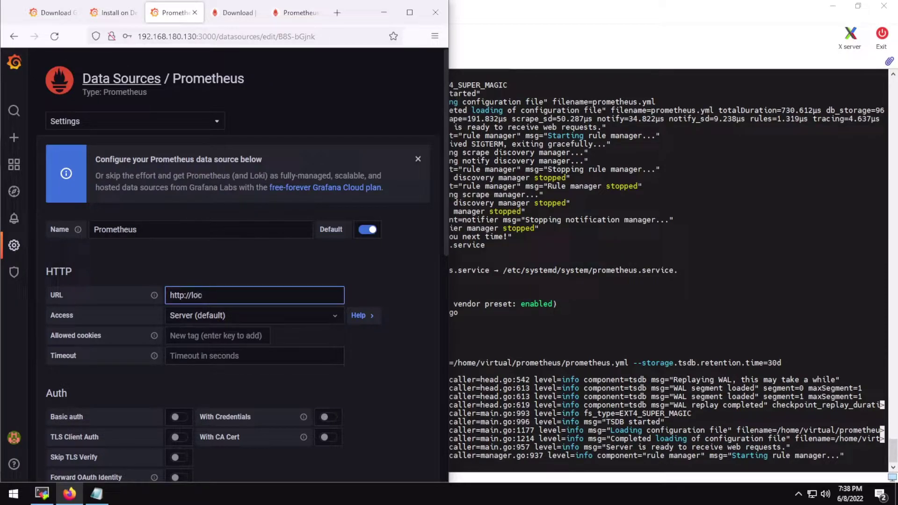
{"action": "type", "text": "alhost:9090"}
{"action": "scroll", "coordinate": [369, 352], "scroll_direction": "down", "scroll_amount": 10}
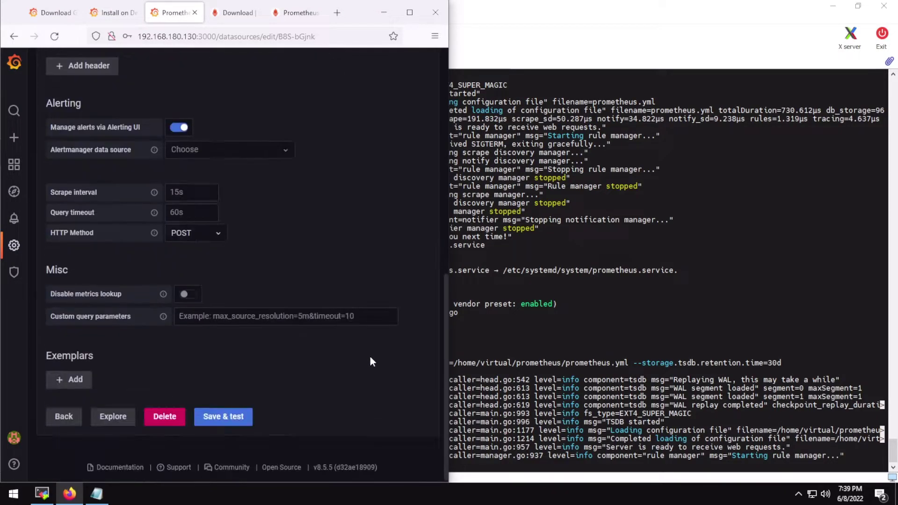
{"action": "left_click", "coordinate": [247, 417]}
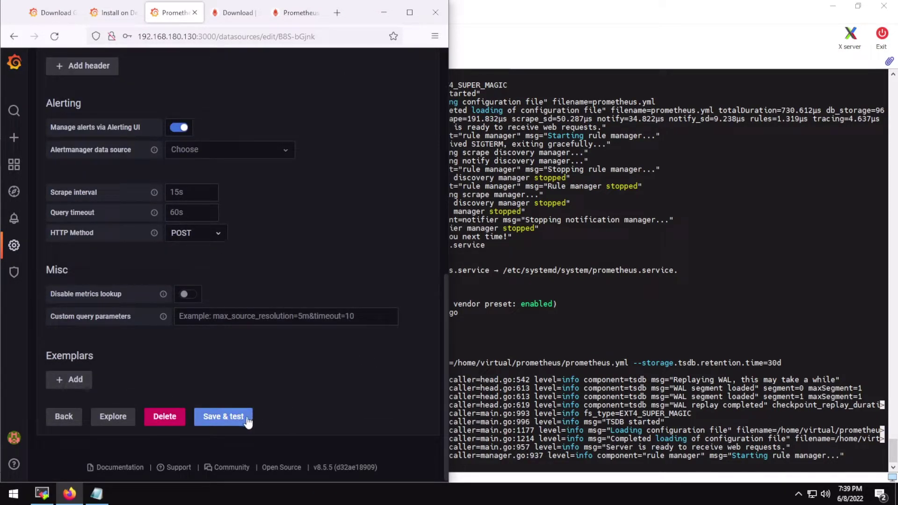
Start a new Grafana dashboard and search Google for 'blocky grafana' in a new tab.
{"action": "left_click", "coordinate": [17, 139]}
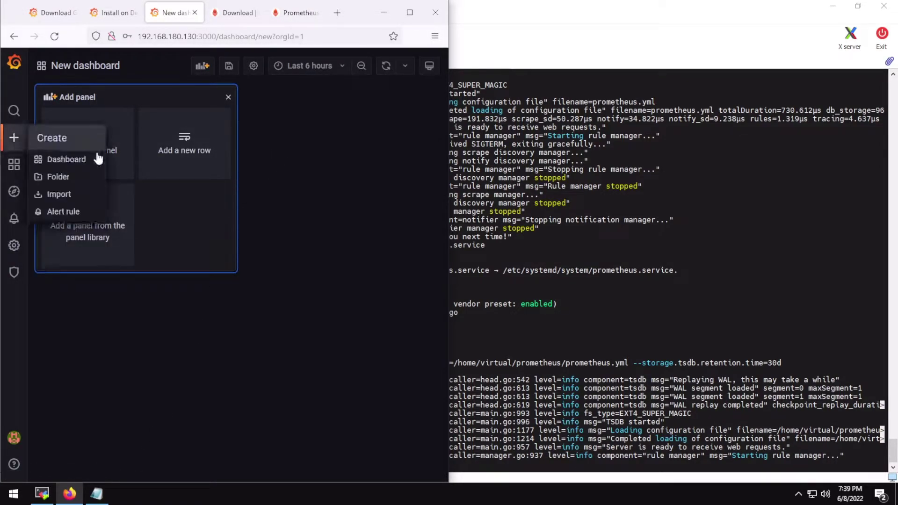
{"action": "key", "text": "super+d"}
{"action": "left_click", "coordinate": [97, 493]}
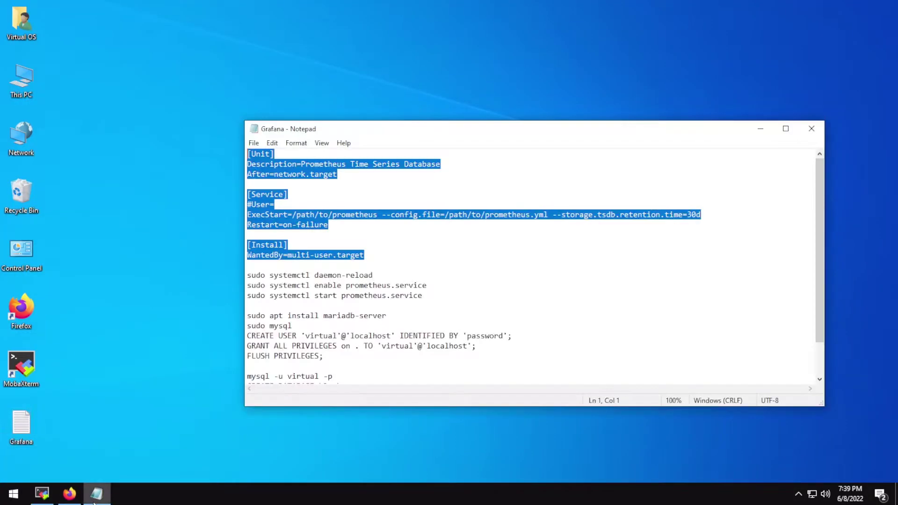
{"action": "left_click", "coordinate": [69, 494]}
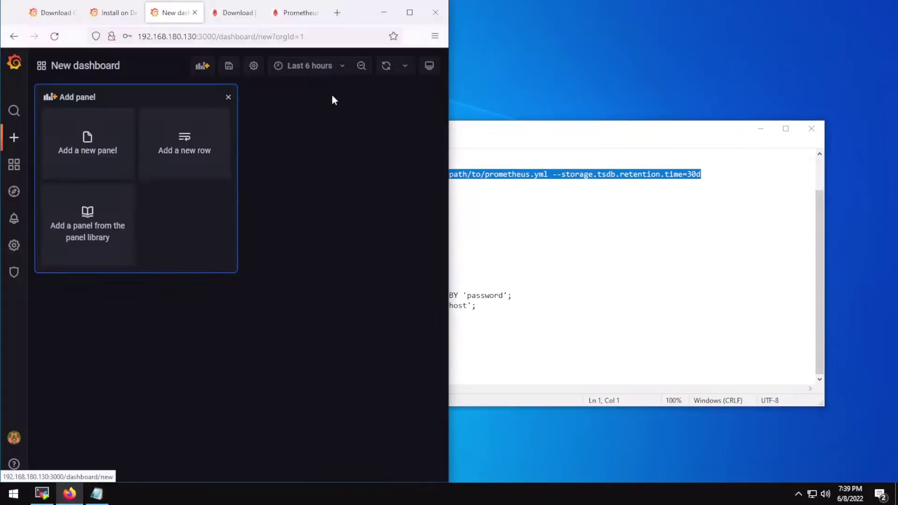
{"action": "left_click", "coordinate": [337, 13]}
{"action": "type", "text": "blocky"}
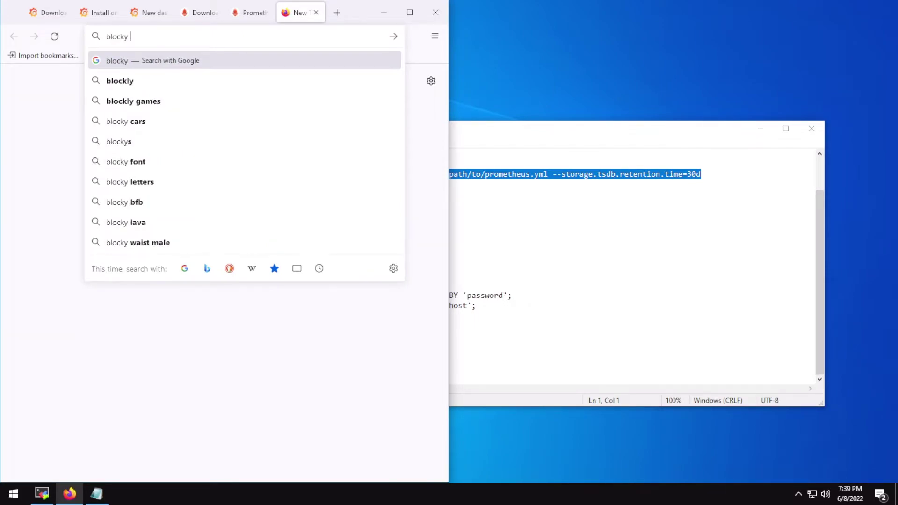
{"action": "type", "text": " grafana"}
{"action": "key", "text": "Return"}
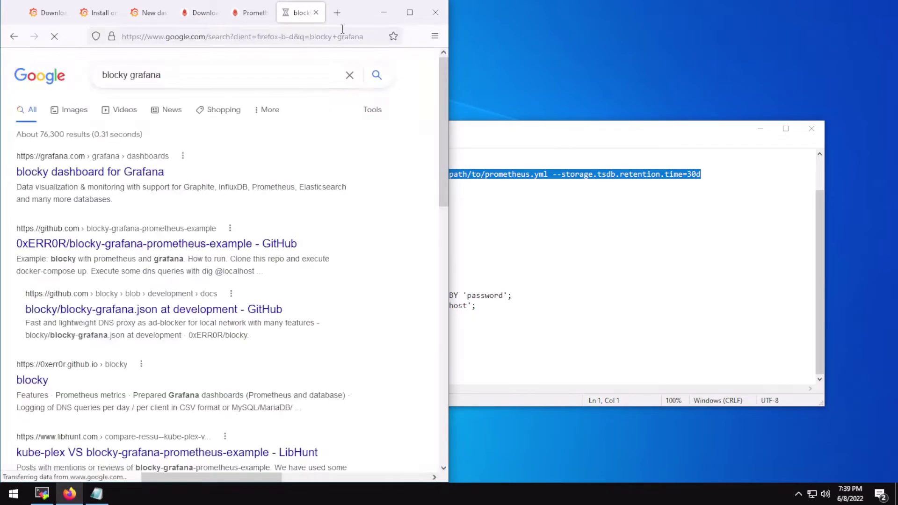
Open the grafana.com blocky dashboard result and select its ID 13768 in the address.
{"action": "middle_click", "coordinate": [119, 173]}
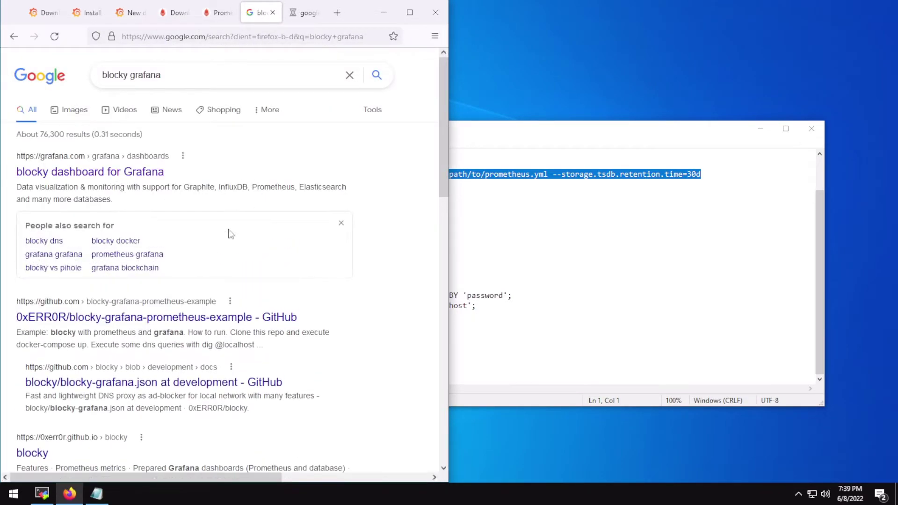
{"action": "left_click", "coordinate": [302, 14]}
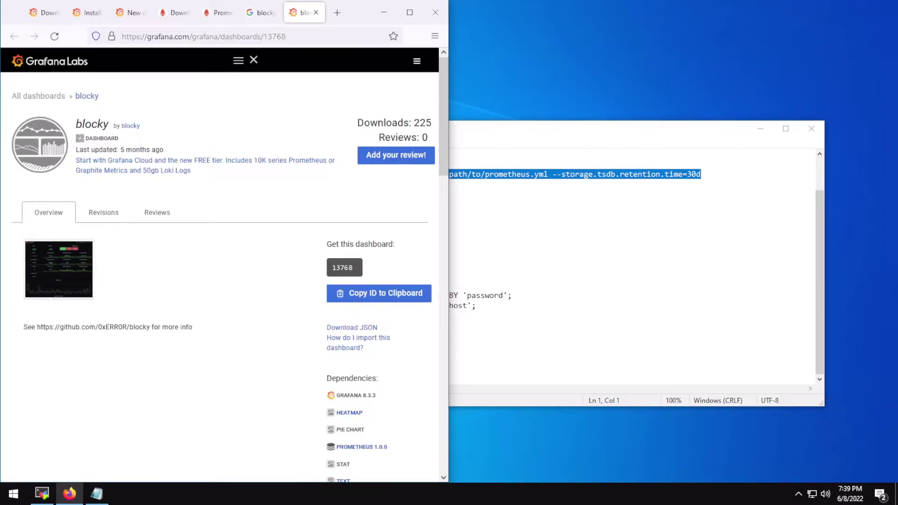
{"action": "left_click", "coordinate": [275, 37]}
{"action": "double_click", "coordinate": [275, 36]}
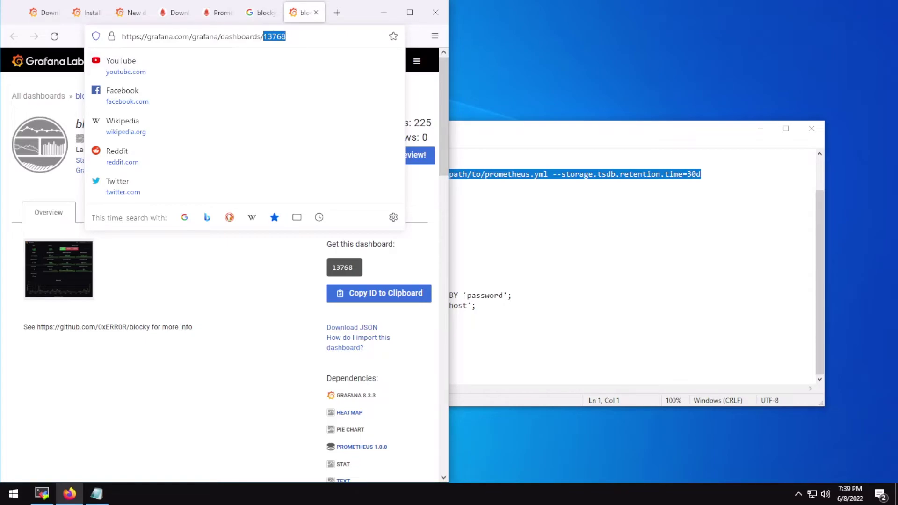
{"action": "left_click", "coordinate": [218, 13]}
Load dashboard ID 13768 on Grafana's Import page.
{"action": "left_click", "coordinate": [127, 12]}
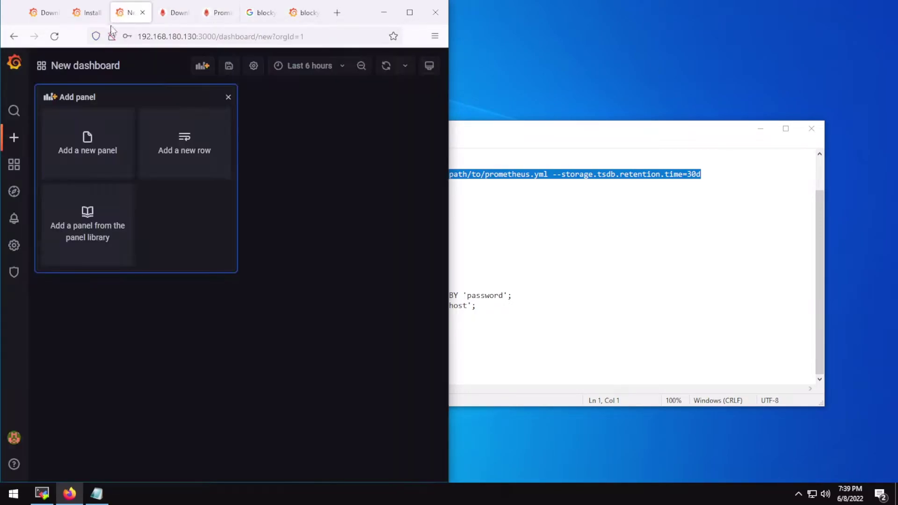
{"action": "mouse_move", "coordinate": [13, 140]}
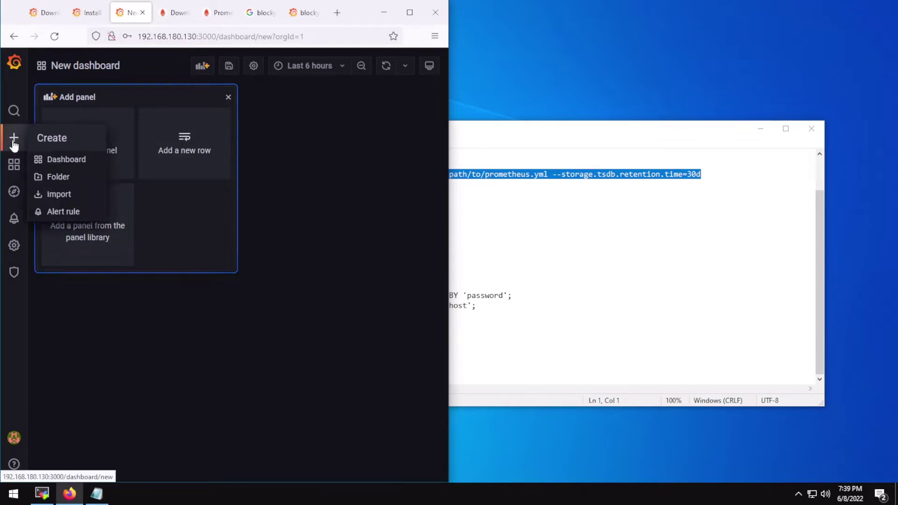
{"action": "left_click", "coordinate": [65, 197]}
{"action": "left_click", "coordinate": [196, 176]}
{"action": "type", "text": "13768"}
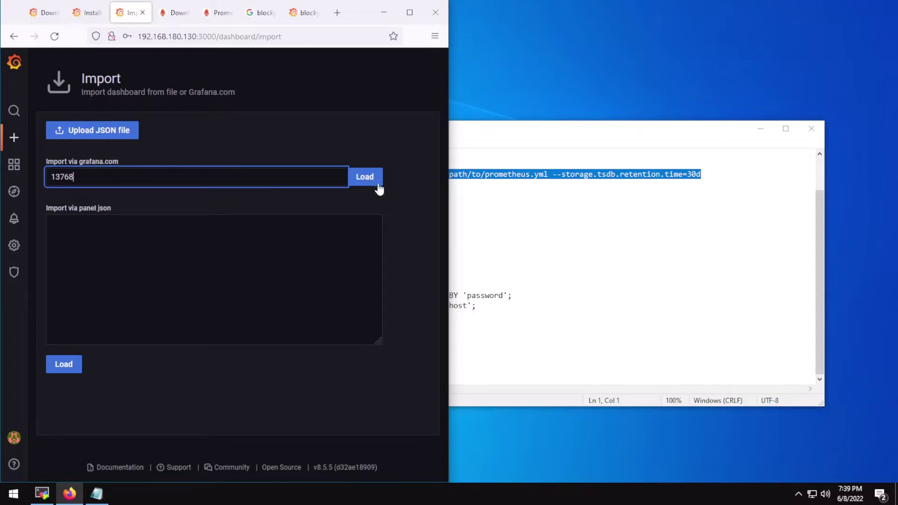
{"action": "left_click", "coordinate": [375, 183]}
{"action": "left_click", "coordinate": [409, 12]}
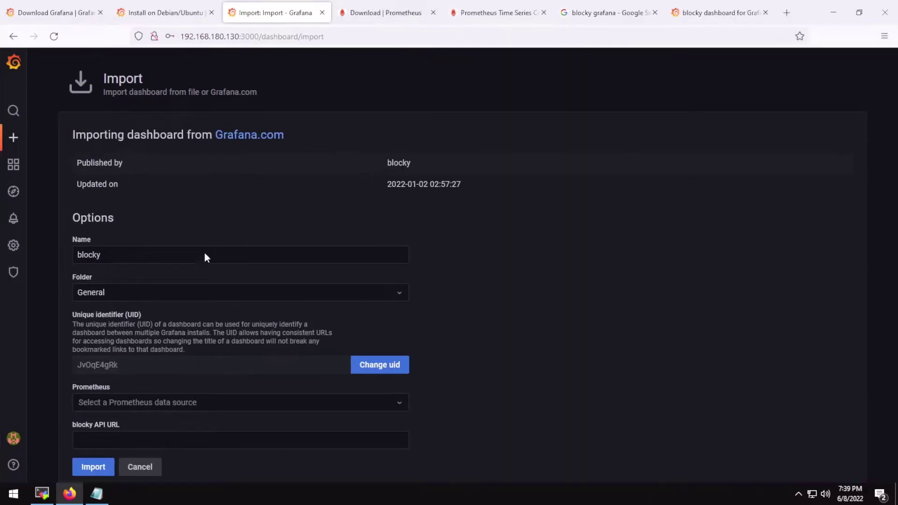
{"action": "scroll", "coordinate": [162, 401], "scroll_direction": "down", "scroll_amount": 2}
{"action": "left_click", "coordinate": [169, 350]}
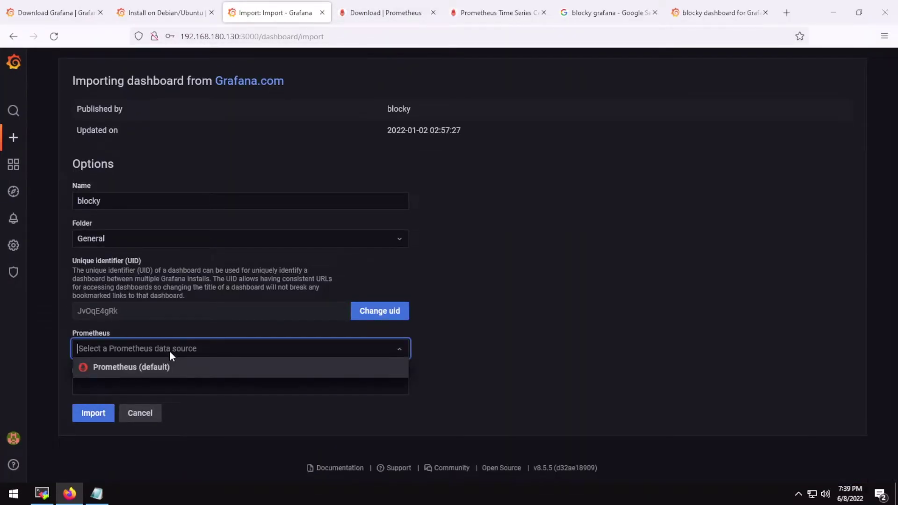
{"action": "left_click", "coordinate": [140, 367]}
{"action": "key", "text": "Tab"}
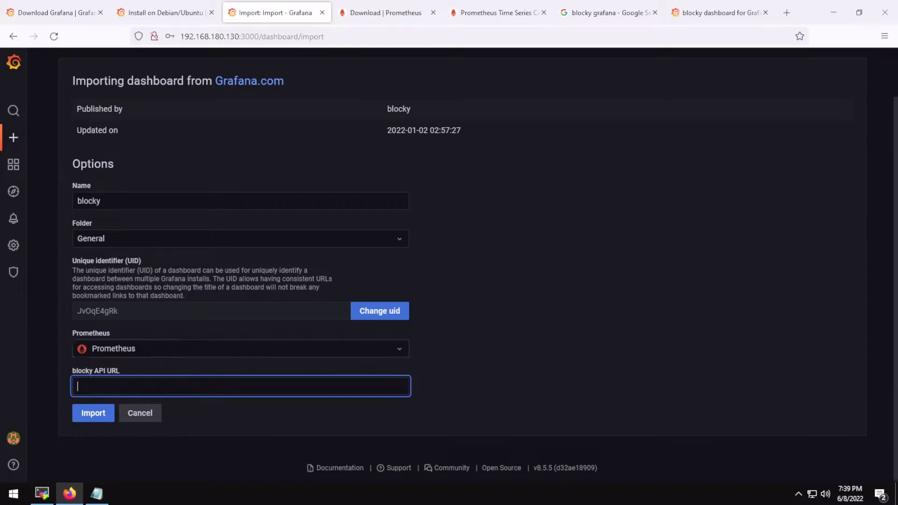
{"action": "type", "text": "http://192.168.180.1"}
{"action": "type", "text": "30:4000"}
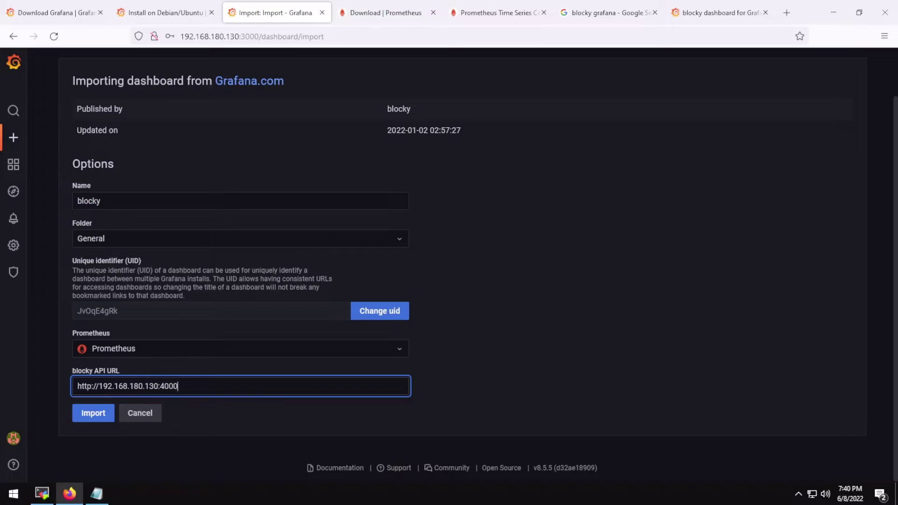
{"action": "left_click", "coordinate": [99, 418]}
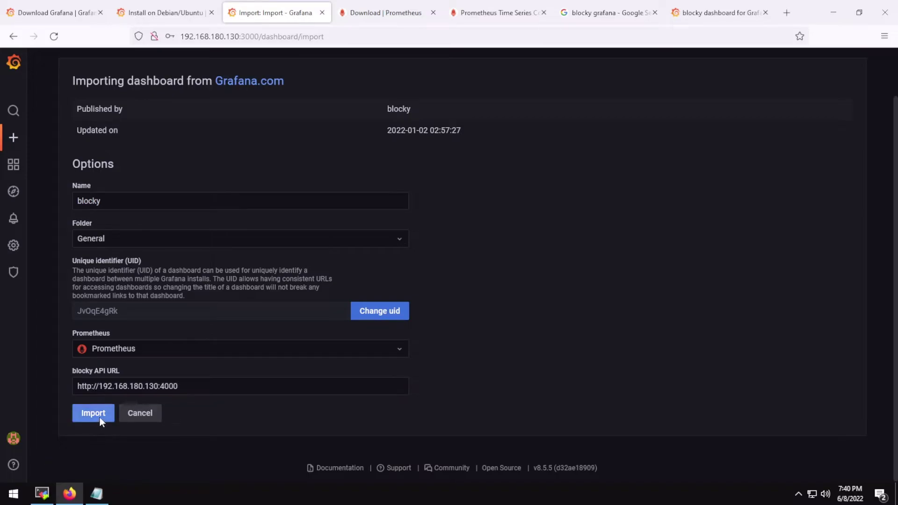
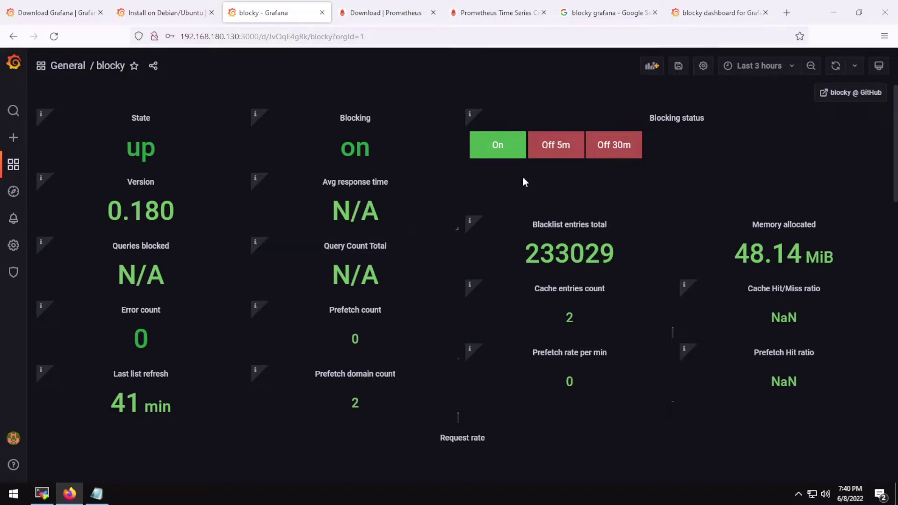
Use Off 5m in the Blocking status panel, then turn blocky's DNS blocking On again.
{"action": "left_click", "coordinate": [566, 151]}
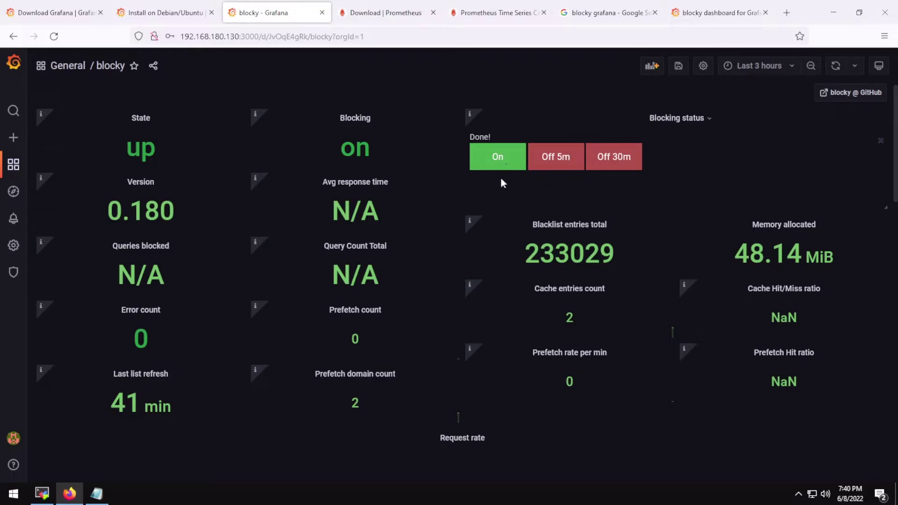
{"action": "left_click", "coordinate": [505, 162]}
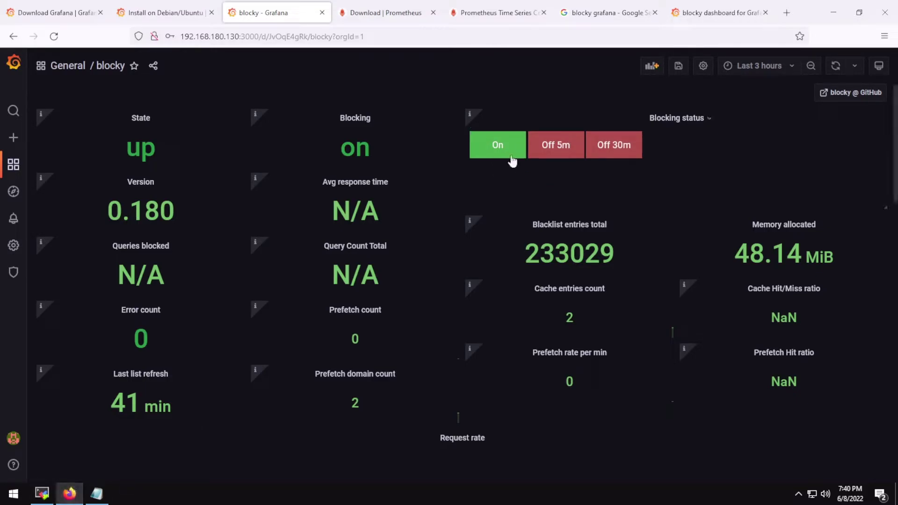
{"action": "scroll", "coordinate": [405, 288], "scroll_direction": "down", "scroll_amount": 7}
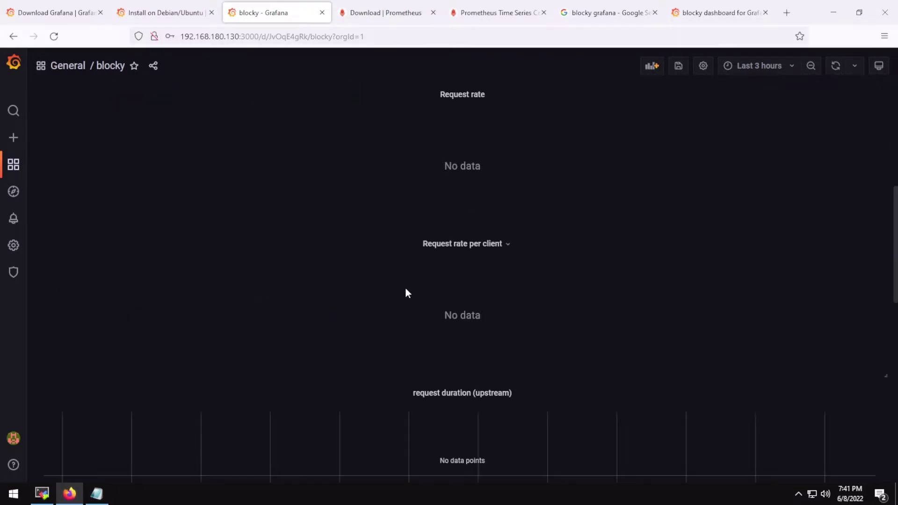
{"action": "scroll", "coordinate": [422, 285], "scroll_direction": "up", "scroll_amount": 7}
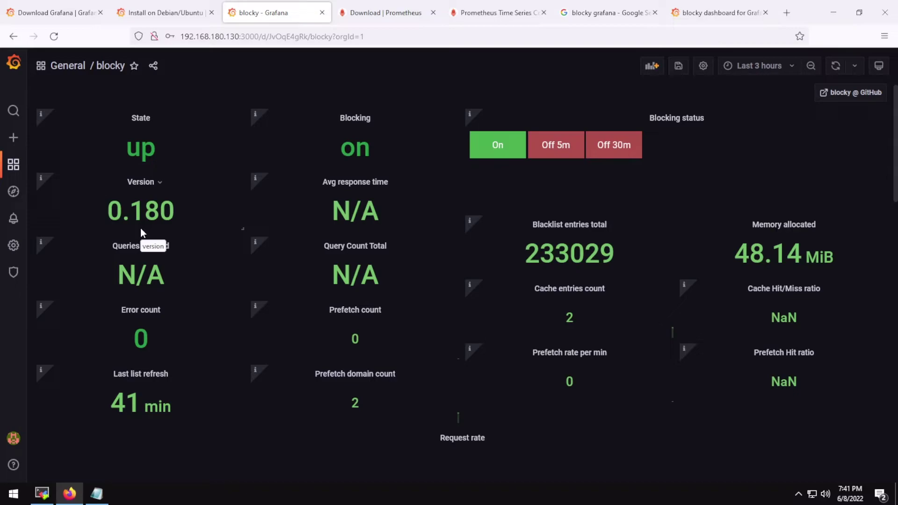
Save the unsaved blocky dashboard changes when leaving for the Grafana home page, then bring up MobaXterm.
{"action": "mouse_move", "coordinate": [14, 164]}
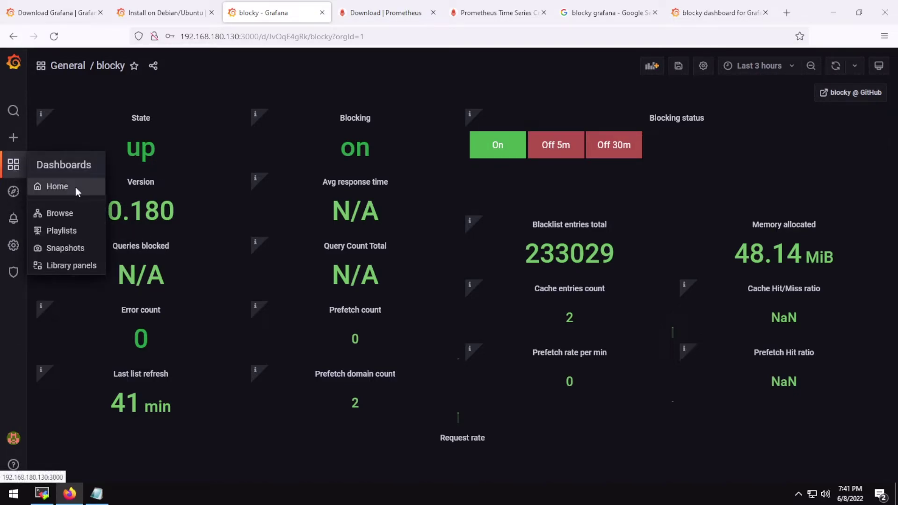
{"action": "left_click", "coordinate": [71, 187]}
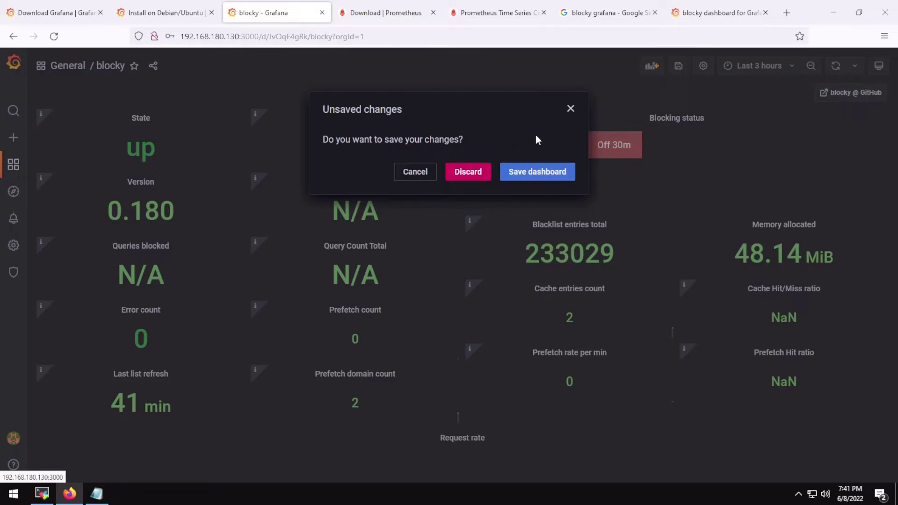
{"action": "left_click", "coordinate": [524, 181]}
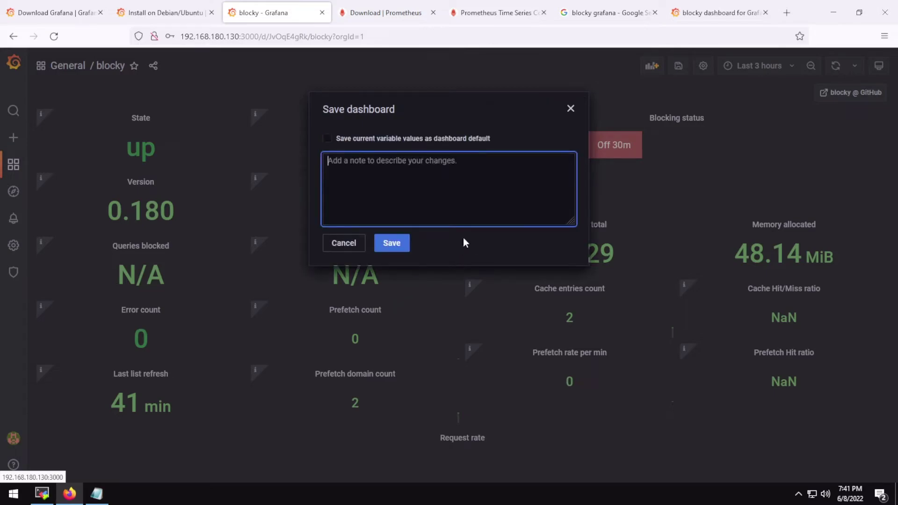
{"action": "left_click", "coordinate": [392, 243]}
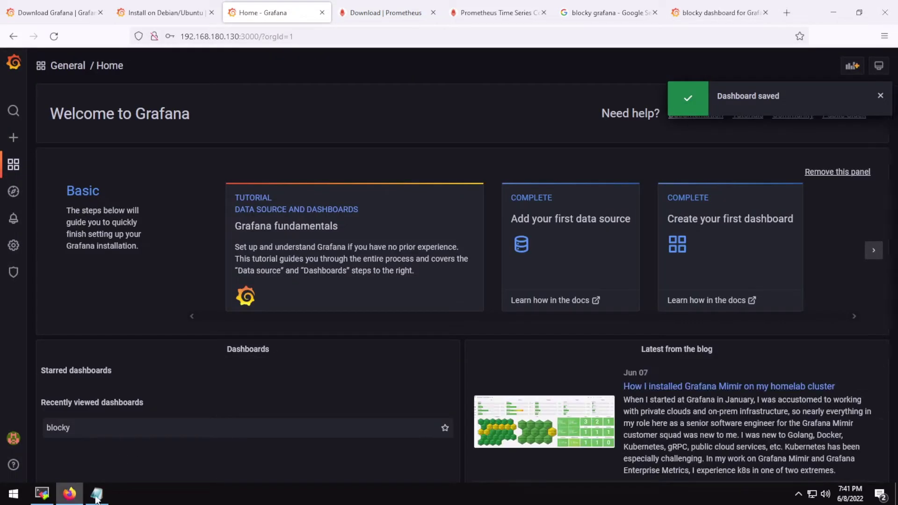
{"action": "left_click", "coordinate": [41, 494]}
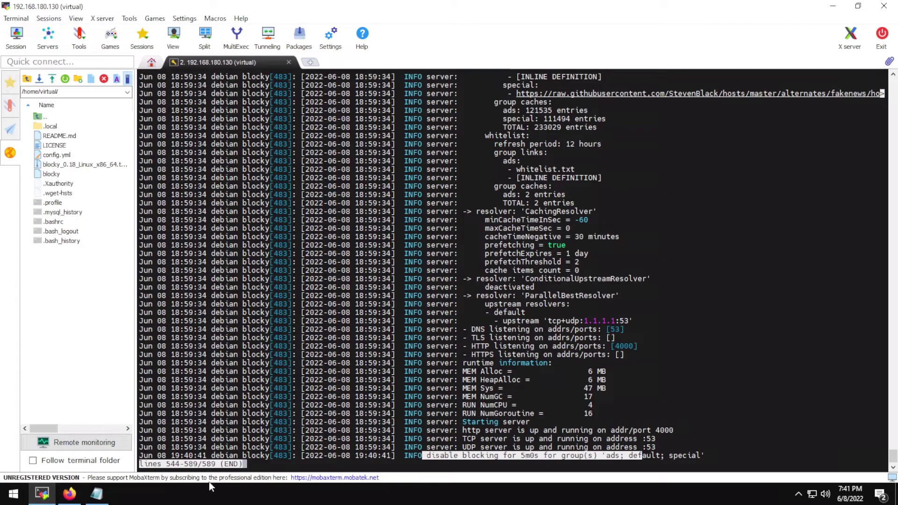
Install mariadb-server with sudo apt, then try mysql as the current user, which returns ERROR 1698.
{"action": "type", "text": "q"}
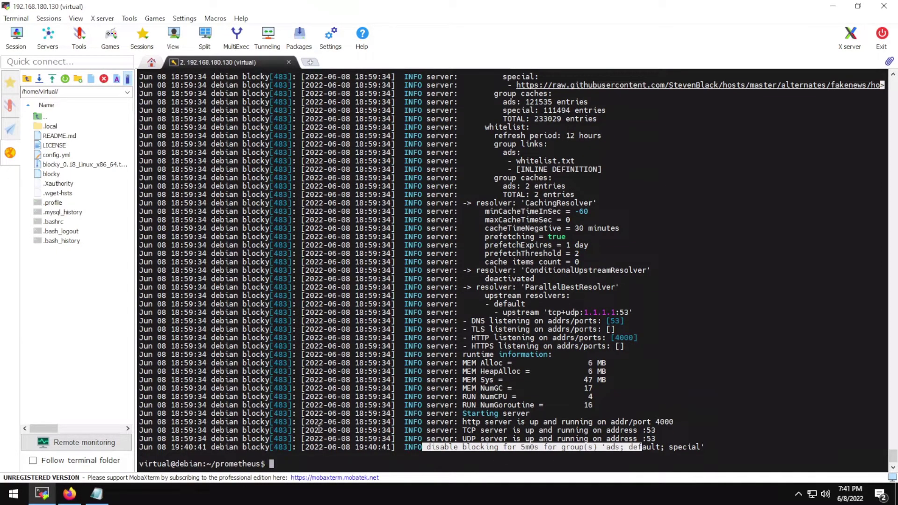
{"action": "type", "text": "sudo apt install mari"}
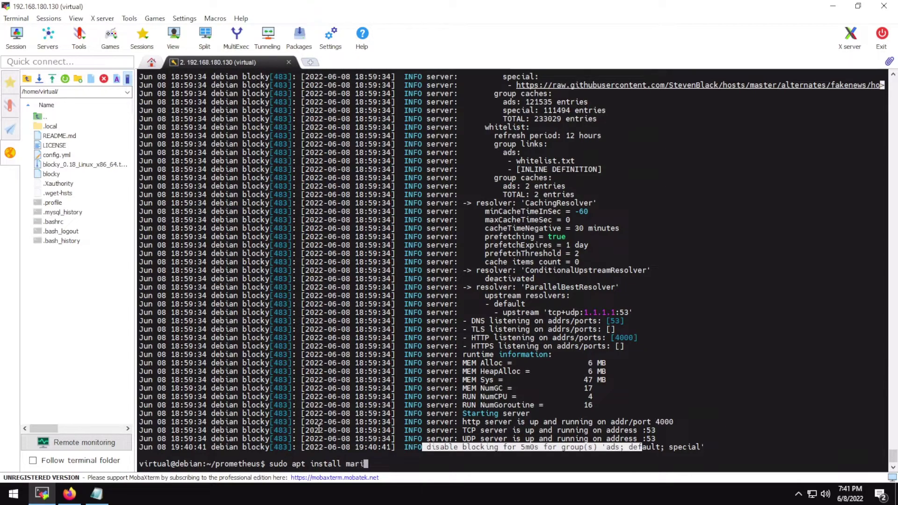
{"action": "type", "text": "adb-server"}
{"action": "key", "text": "Return"}
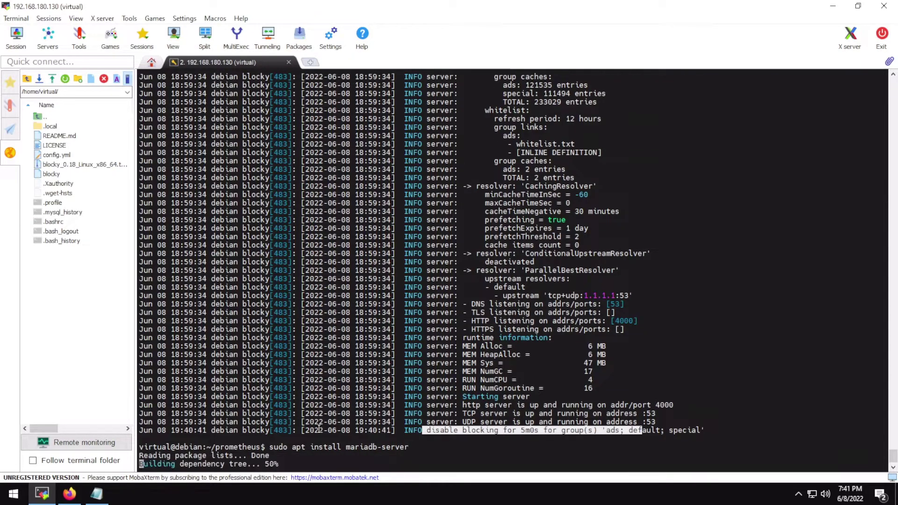
{"action": "key", "text": "Return"}
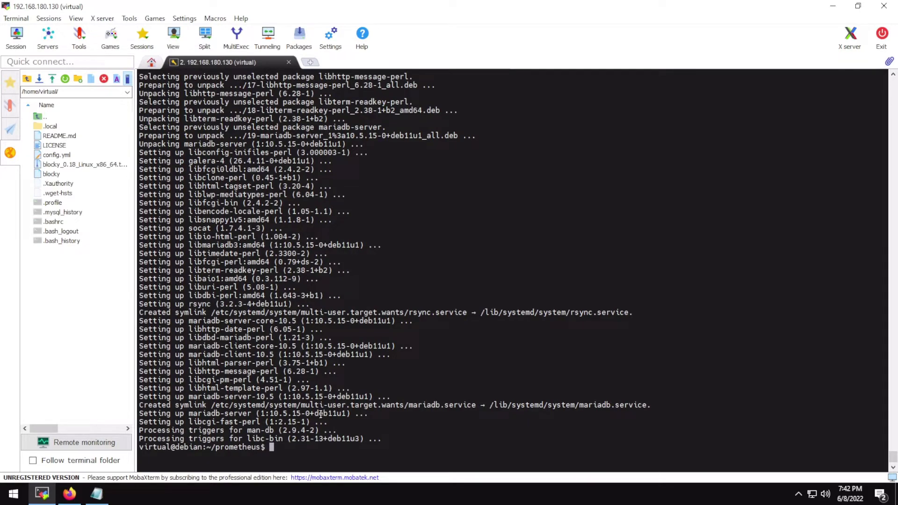
{"action": "type", "text": "mysql"}
{"action": "key", "text": "Return"}
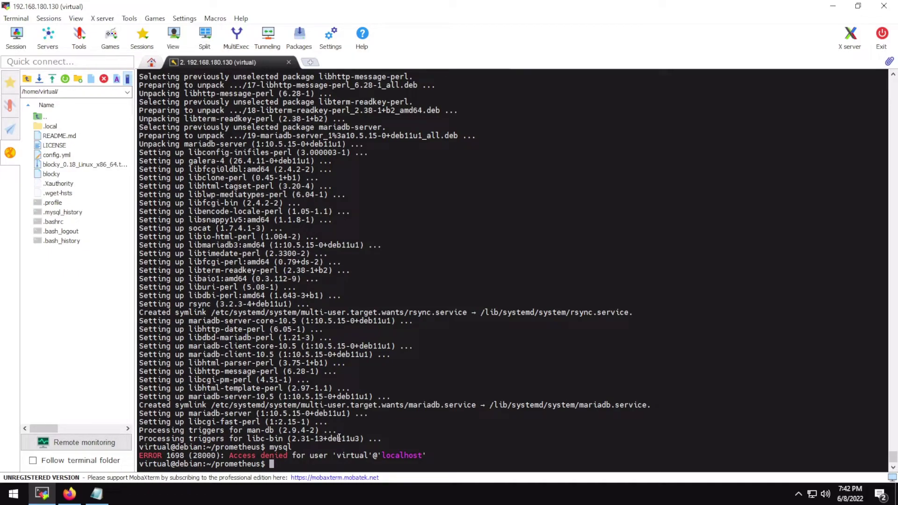
Confirm sudo mysql opens the MariaDB 10.5.15 monitor, exit it, and select the CREATE USER line in Notepad.
{"action": "type", "text": "sudo mysql"}
{"action": "key", "text": "Return"}
{"action": "type", "text": "exit"}
{"action": "key", "text": "Return"}
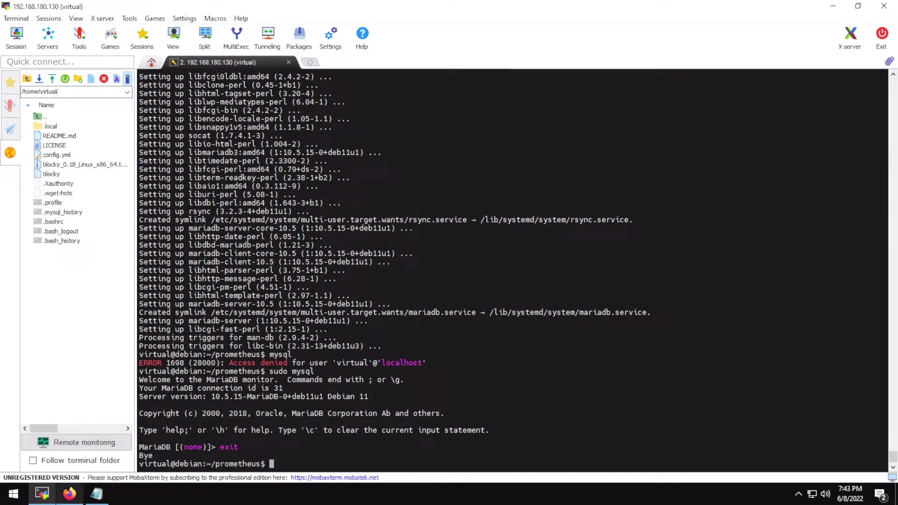
{"action": "left_click", "coordinate": [96, 493]}
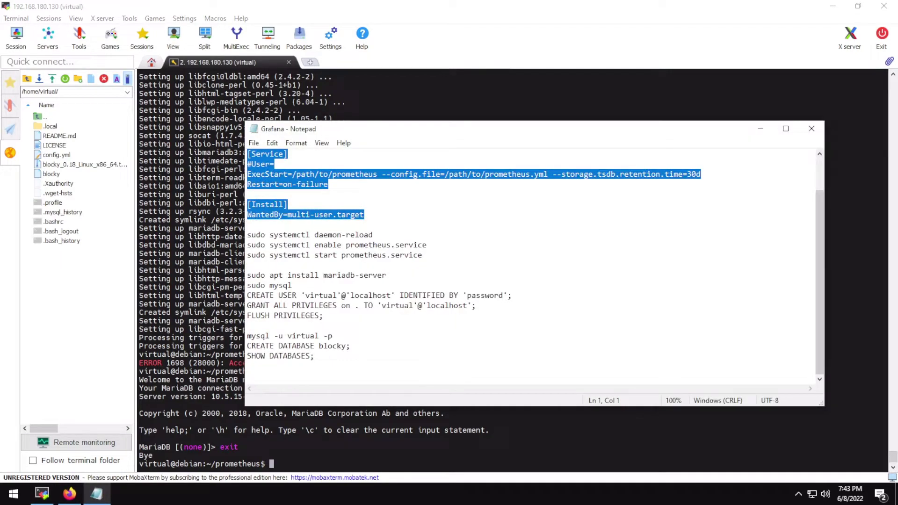
{"action": "left_click_drag", "start_coordinate": [513, 295], "coordinate": [247, 295]}
{"action": "key", "text": "ctrl+c"}
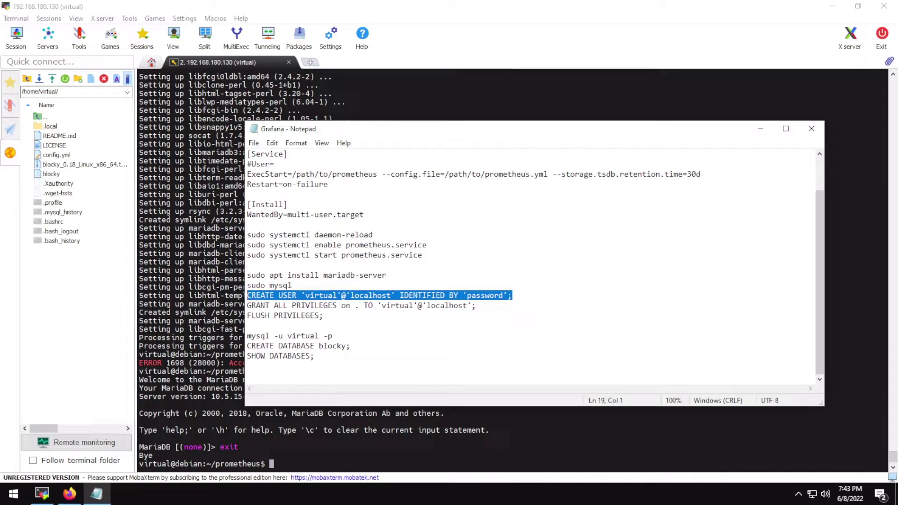
Reopen the MariaDB monitor and create user 'virtual'@'localhost' from the pasted CREATE USER statement.
{"action": "left_click", "coordinate": [269, 409]}
{"action": "key", "text": "Up"}
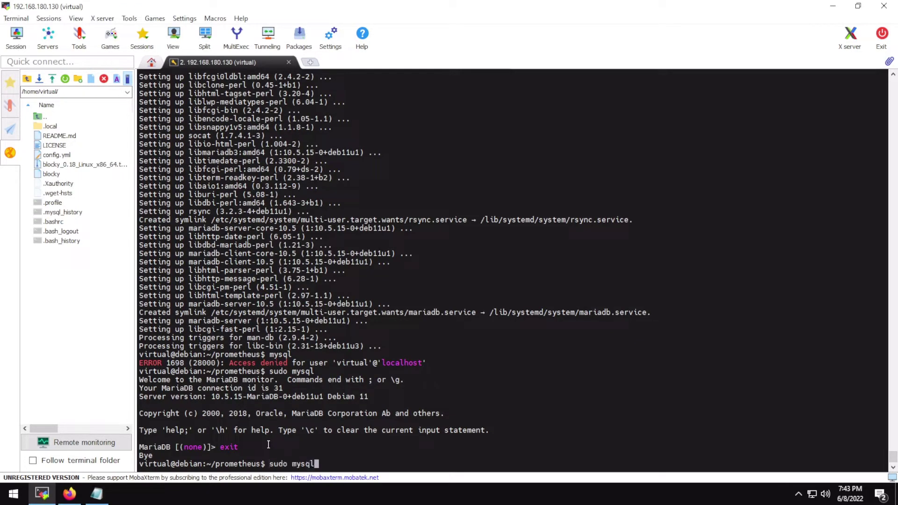
{"action": "key", "text": "Return"}
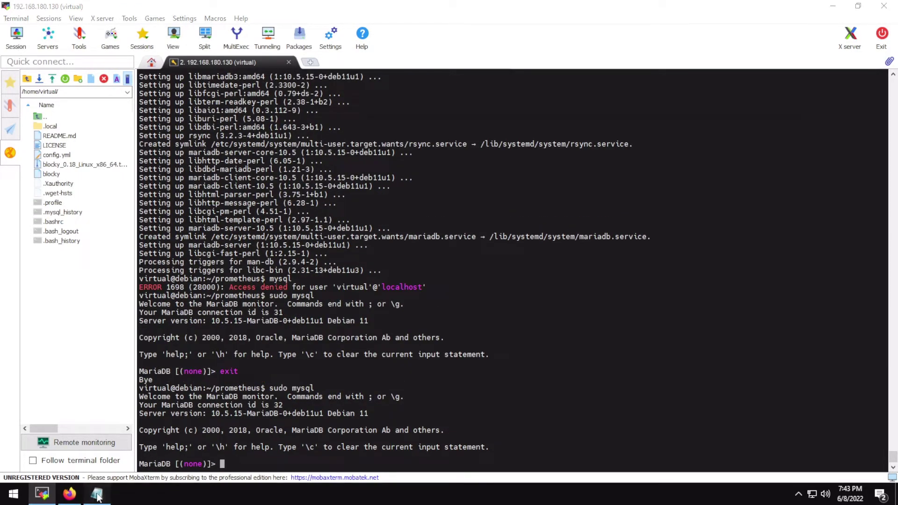
{"action": "left_click", "coordinate": [97, 494]}
{"action": "left_click", "coordinate": [251, 453]}
{"action": "right_click", "coordinate": [253, 453]}
{"action": "key", "text": "Left"}
{"action": "key", "text": "Left"}
{"action": "key", "text": "Left"}
{"action": "key", "text": "Left"}
{"action": "key", "text": "Left"}
{"action": "key", "text": "Left"}
{"action": "key", "text": "Left"}
{"action": "key", "text": "Left"}
{"action": "key", "text": "Left"}
{"action": "key", "text": "Left"}
{"action": "key", "text": "Left"}
{"action": "key", "text": "Left"}
{"action": "key", "text": "Left"}
{"action": "key", "text": "Left"}
{"action": "key", "text": "Left"}
{"action": "key", "text": "Left"}
{"action": "key", "text": "Left"}
{"action": "key", "text": "Left"}
{"action": "key", "text": "Left"}
{"action": "key", "text": "Left"}
{"action": "key", "text": "Left"}
{"action": "key", "text": "Left"}
{"action": "key", "text": "Left"}
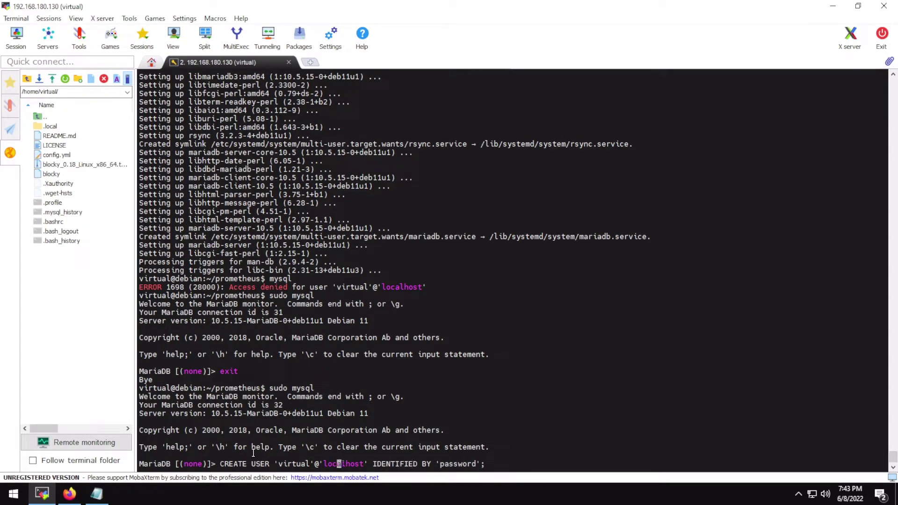
{"action": "key", "text": "BackSpace"}
{"action": "key", "text": "BackSpace"}
{"action": "key", "text": "BackSpace"}
{"action": "key", "text": "BackSpace"}
{"action": "key", "text": "BackSpace"}
{"action": "key", "text": "BackSpace"}
{"action": "key", "text": "Delete"}
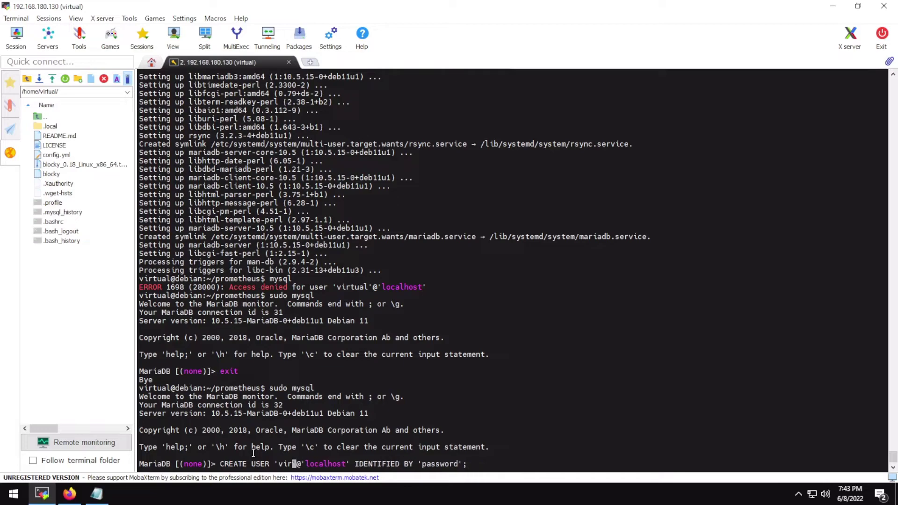
{"action": "type", "text": "virtua"}
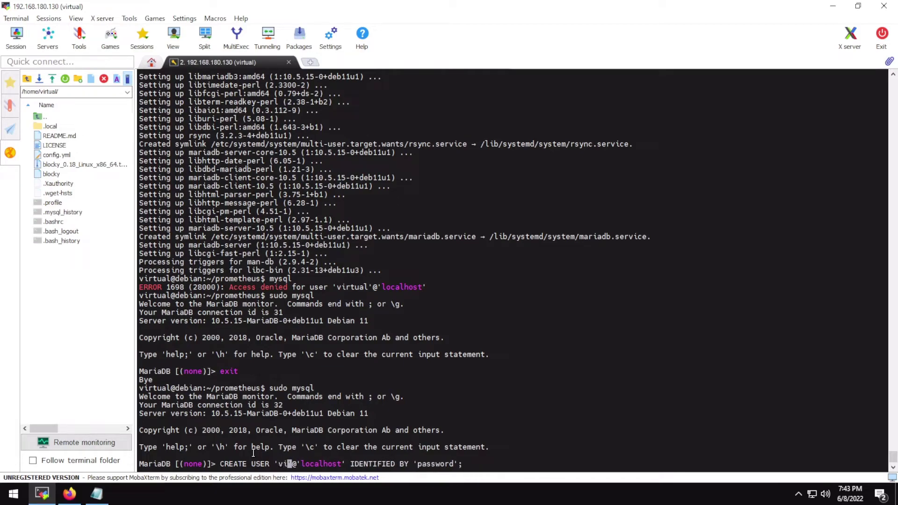
{"action": "type", "text": "l"}
{"action": "key", "text": "Right"}
{"action": "key", "text": "Right"}
{"action": "key", "text": "Right"}
{"action": "key", "text": "Right"}
{"action": "key", "text": "Right"}
{"action": "key", "text": "Right"}
{"action": "key", "text": "Right"}
{"action": "key", "text": "Right"}
{"action": "key", "text": "Right"}
{"action": "key", "text": "Right"}
{"action": "key", "text": "Right"}
{"action": "key", "text": "Right"}
{"action": "key", "text": "Right"}
{"action": "key", "text": "Right"}
{"action": "key", "text": "Right"}
{"action": "key", "text": "Right"}
{"action": "key", "text": "Right"}
{"action": "key", "text": "Right"}
{"action": "key", "text": "Right"}
{"action": "key", "text": "Right"}
{"action": "key", "text": "Right"}
{"action": "key", "text": "Right"}
{"action": "key", "text": "Right"}
{"action": "key", "text": "Right"}
{"action": "key", "text": "Right"}
{"action": "key", "text": "Right"}
{"action": "key", "text": "Right"}
{"action": "key", "text": "Right"}
{"action": "key", "text": "Right"}
{"action": "key", "text": "Right"}
{"action": "key", "text": "Right"}
{"action": "key", "text": "Right"}
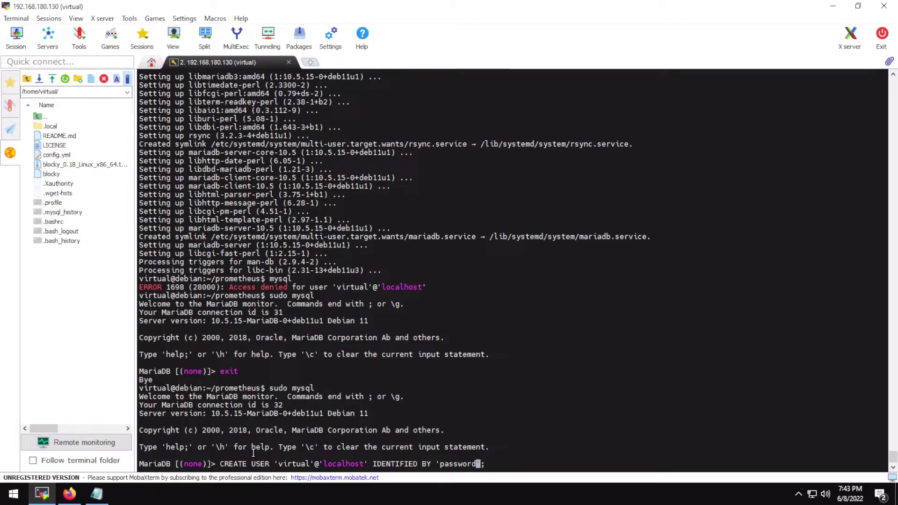
{"action": "key", "text": "Return"}
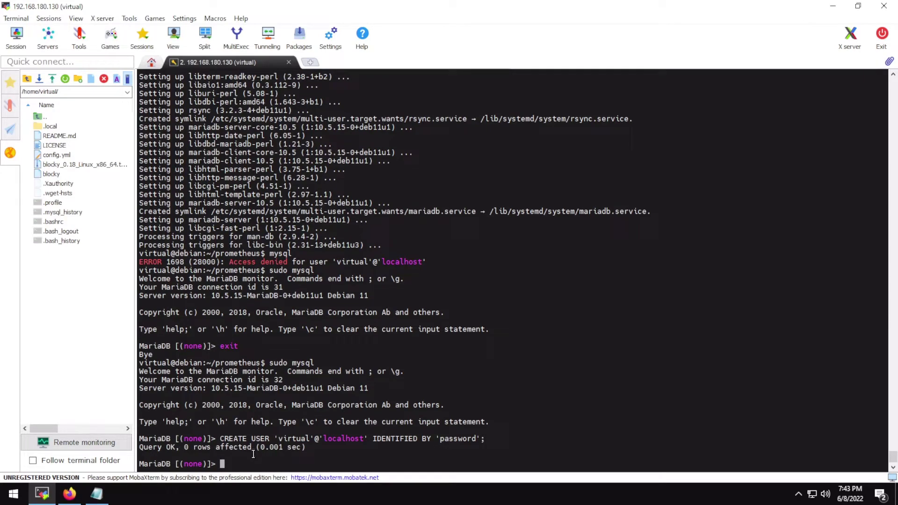
Paste the GRANT ALL PRIVILEGES line from the notes, fix the user name to virtual, and run it.
{"action": "left_click", "coordinate": [97, 494]}
{"action": "mouse_move", "coordinate": [323, 316]}
{"action": "left_mouse_down"}
{"action": "mouse_move", "coordinate": [435, 305]}
{"action": "mouse_move", "coordinate": [300, 306]}
{"action": "mouse_move", "coordinate": [323, 315]}
{"action": "left_mouse_up"}
{"action": "left_click_drag", "start_coordinate": [476, 305], "coordinate": [215, 307]}
{"action": "left_click", "coordinate": [249, 448]}
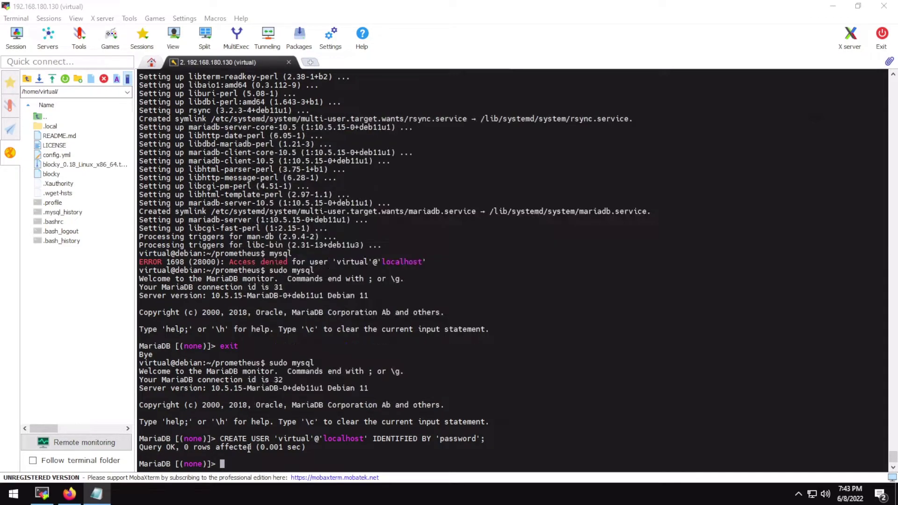
{"action": "right_click", "coordinate": [249, 448]}
{"action": "key", "text": "Left"}
{"action": "key", "text": "Left"}
{"action": "key", "text": "Left"}
{"action": "key", "text": "Left"}
{"action": "key", "text": "Left"}
{"action": "key", "text": "Left"}
{"action": "key", "text": "Left"}
{"action": "key", "text": "Left"}
{"action": "key", "text": "Left"}
{"action": "key", "text": "Left"}
{"action": "key", "text": "Left"}
{"action": "key", "text": "Left"}
{"action": "key", "text": "Left"}
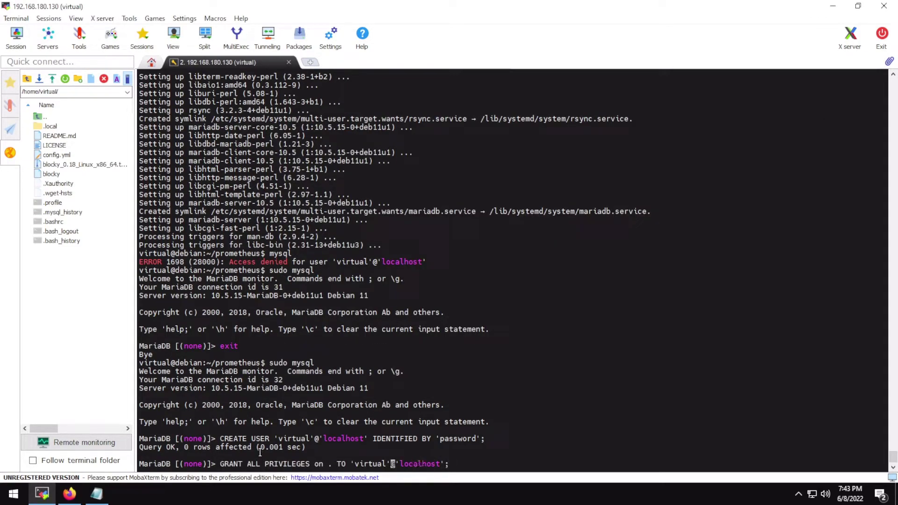
{"action": "key", "text": "BackSpace"}
{"action": "key", "text": "BackSpace"}
{"action": "key", "text": "BackSpace"}
{"action": "key", "text": "BackSpace"}
{"action": "key", "text": "BackSpace"}
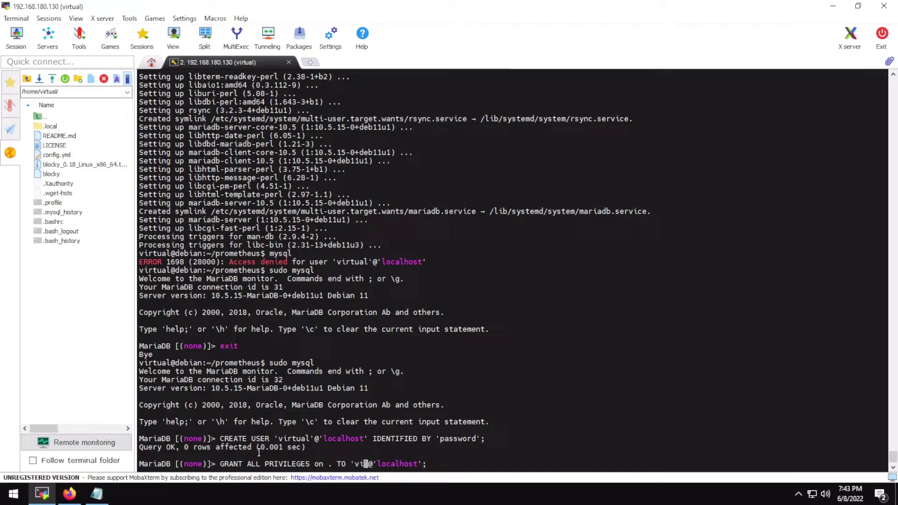
{"action": "type", "text": "rtual"}
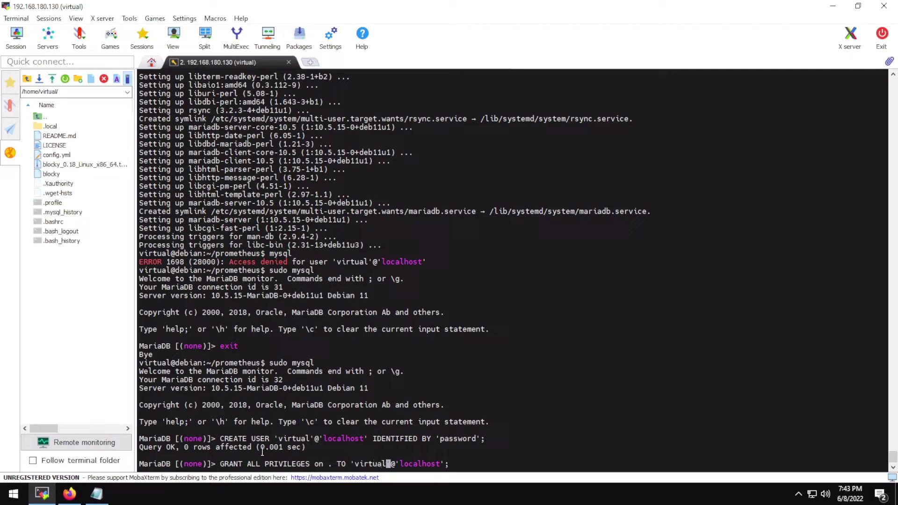
{"action": "key", "text": "Return"}
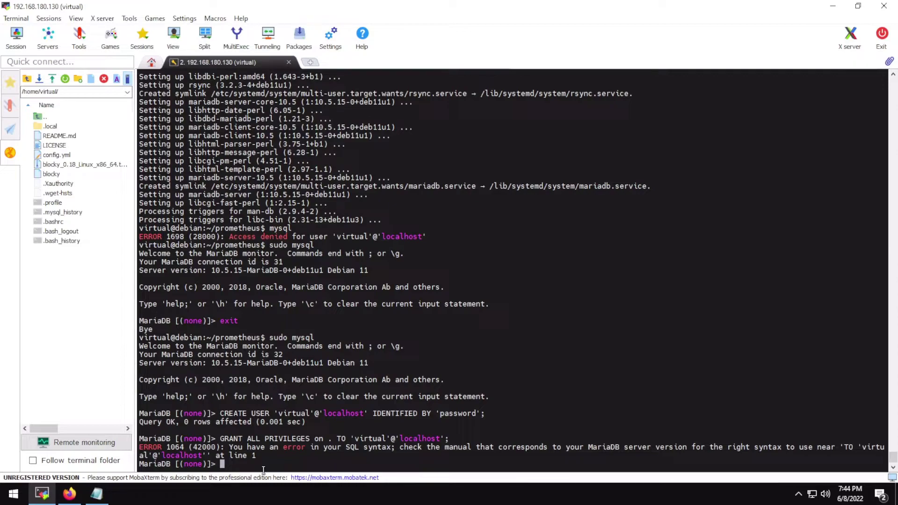
Correct the GRANT statement to apply on *.* and run it again.
{"action": "key", "text": "Up"}
{"action": "key", "text": "Left"}
{"action": "key", "text": "Left"}
{"action": "key", "text": "Left"}
{"action": "key", "text": "Left"}
{"action": "key", "text": "Left"}
{"action": "key", "text": "Left"}
{"action": "key", "text": "Left"}
{"action": "key", "text": "Left"}
{"action": "key", "text": "Left"}
{"action": "key", "text": "Left"}
{"action": "key", "text": "Left"}
{"action": "key", "text": "Left"}
{"action": "key", "text": "Left"}
{"action": "key", "text": "Left"}
{"action": "key", "text": "Left"}
{"action": "key", "text": "Left"}
{"action": "key", "text": "Left"}
{"action": "key", "text": "Left"}
{"action": "key", "text": "Left"}
{"action": "key", "text": "Left"}
{"action": "key", "text": "Left"}
{"action": "key", "text": "Left"}
{"action": "key", "text": "Left"}
{"action": "key", "text": "Left"}
{"action": "key", "text": "Left"}
{"action": "key", "text": "Left"}
{"action": "key", "text": "Left"}
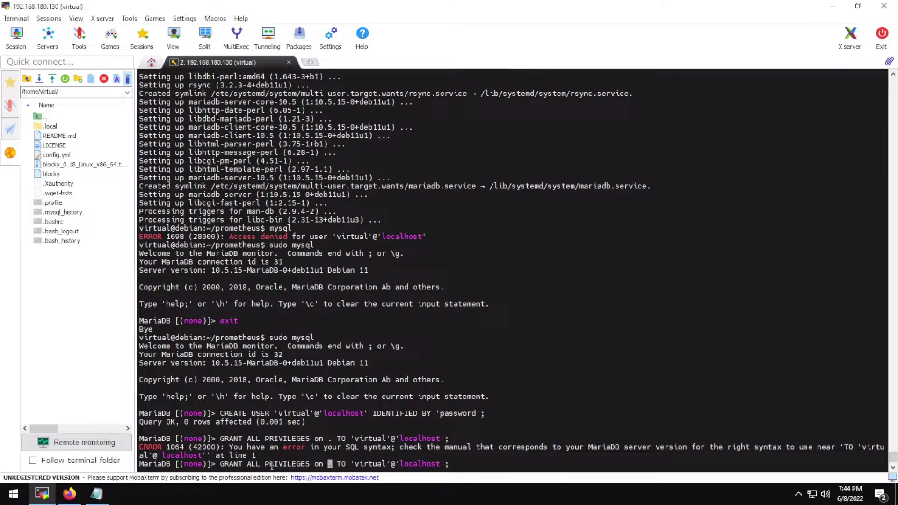
{"action": "type", "text": "*"}
{"action": "key", "text": "Right"}
{"action": "type", "text": "*"}
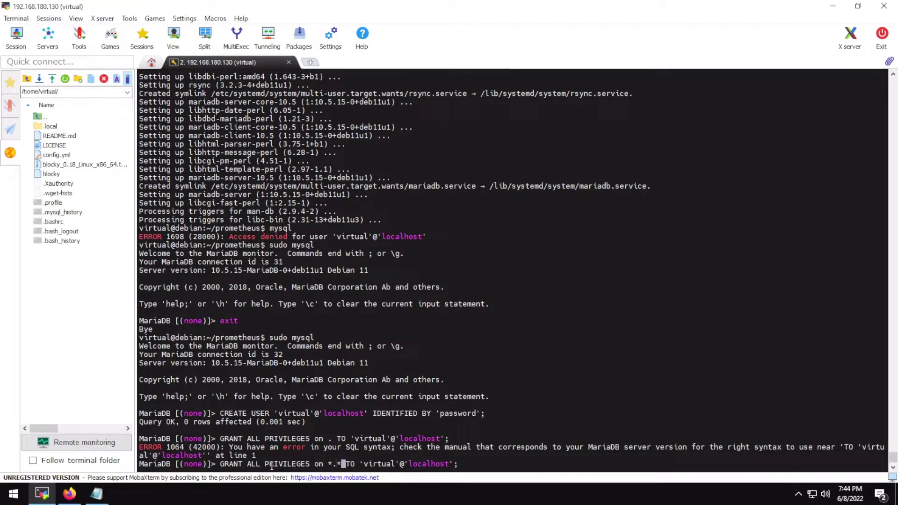
{"action": "key", "text": "Return"}
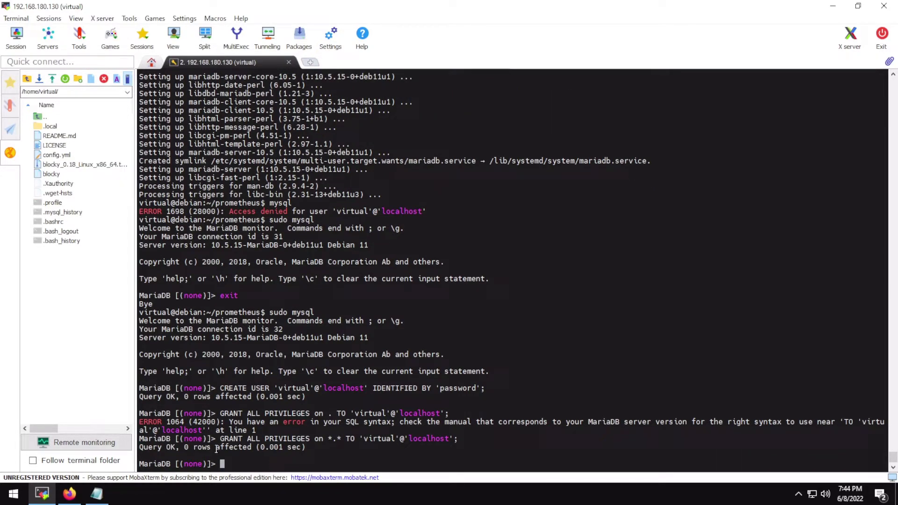
Copy FLUSH PRIVILEGES; from the notes and run it in the MariaDB monitor.
{"action": "left_click", "coordinate": [96, 493]}
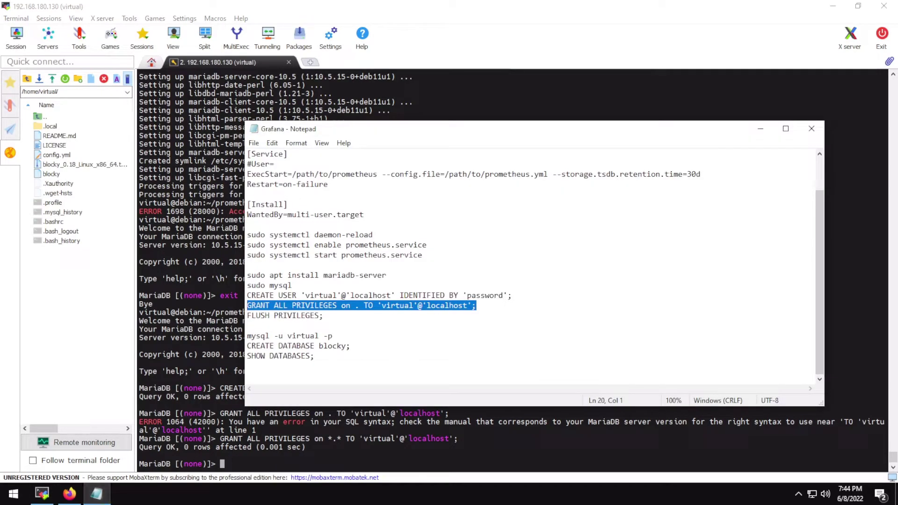
{"action": "triple_click", "coordinate": [280, 316]}
{"action": "key", "text": "ctrl+c"}
{"action": "left_click", "coordinate": [232, 464]}
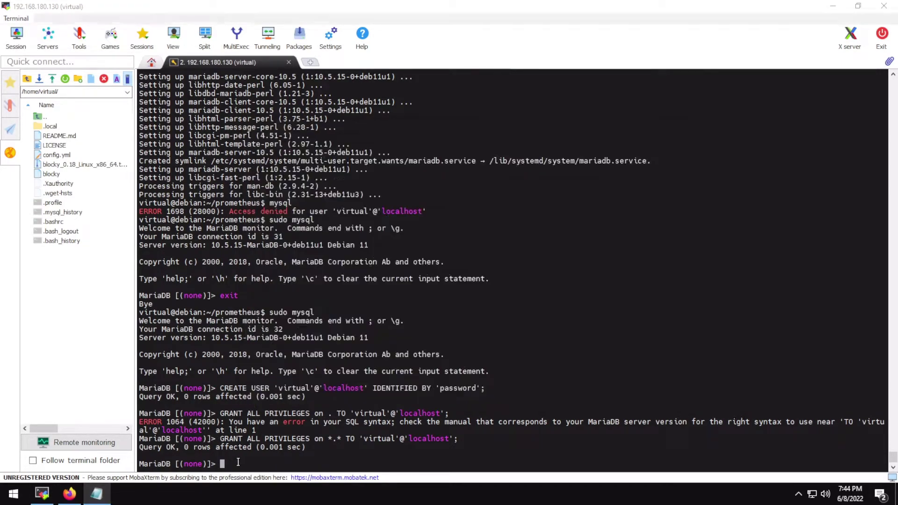
{"action": "right_click", "coordinate": [238, 460]}
{"action": "key", "text": "Return"}
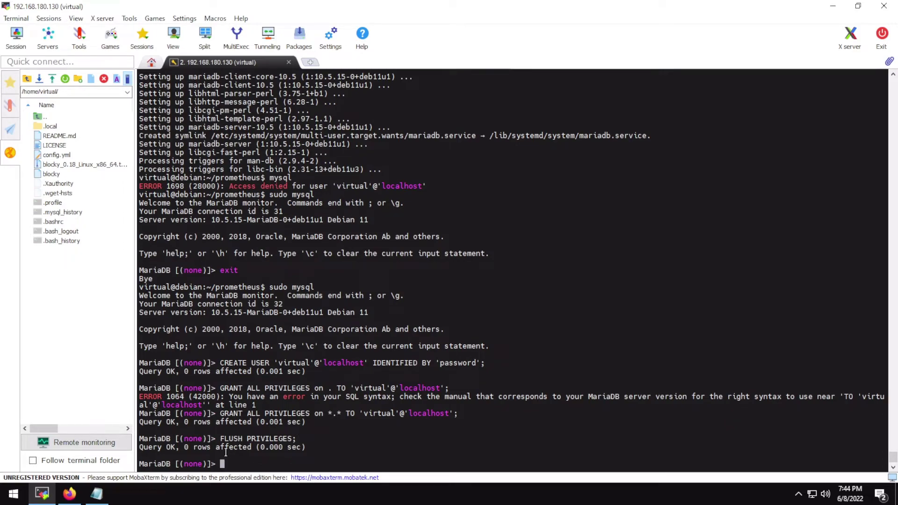
Leave the MariaDB monitor with exit.
{"action": "left_click", "coordinate": [100, 499]}
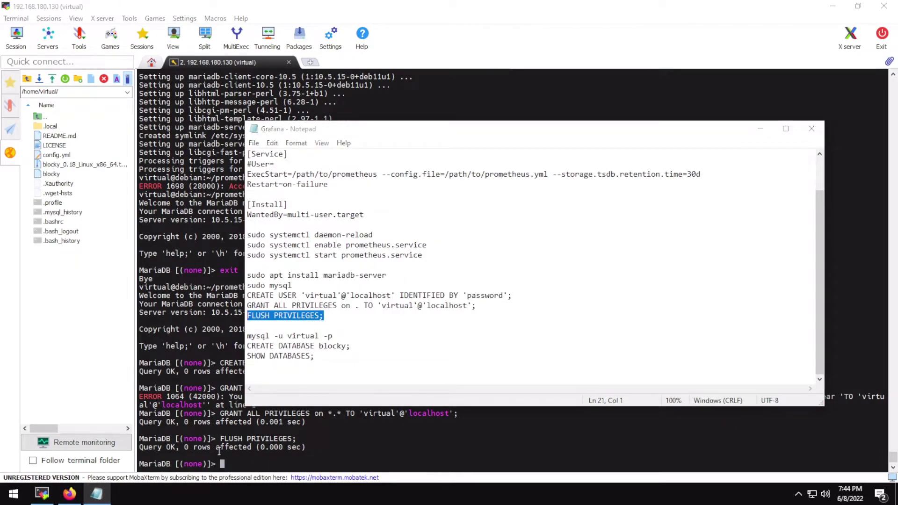
{"action": "left_click", "coordinate": [221, 451]}
{"action": "type", "text": "e"}
{"action": "key", "text": "BackSpace"}
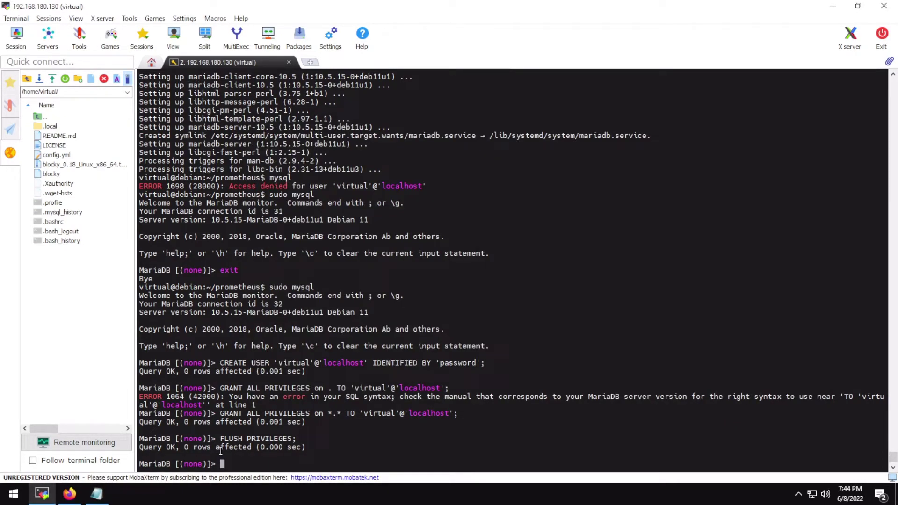
{"action": "type", "text": "exit"}
{"action": "key", "text": "Return"}
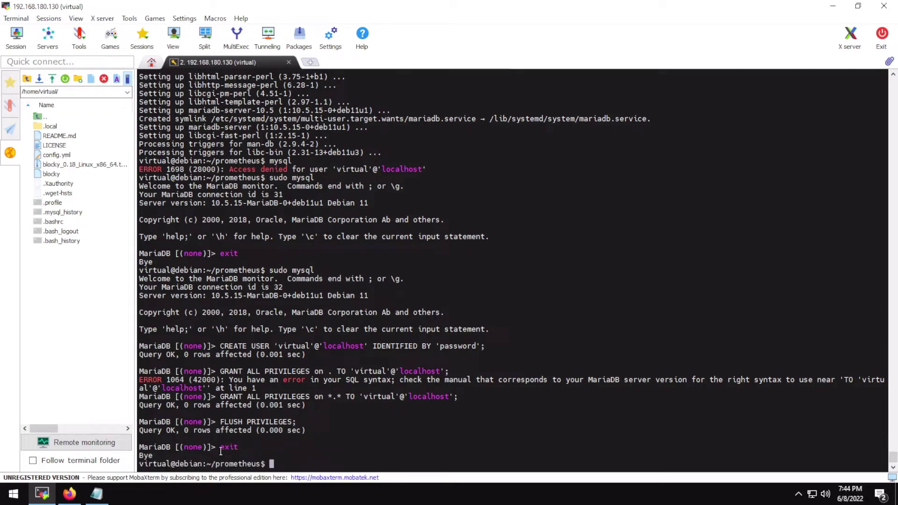
Log into MariaDB with mysql -u virtual -p and the user's password.
{"action": "type", "text": "myq"}
{"action": "key", "text": "BackSpace"}
{"action": "type", "text": "sql -u virtual -p"}
{"action": "key", "text": "Return"}
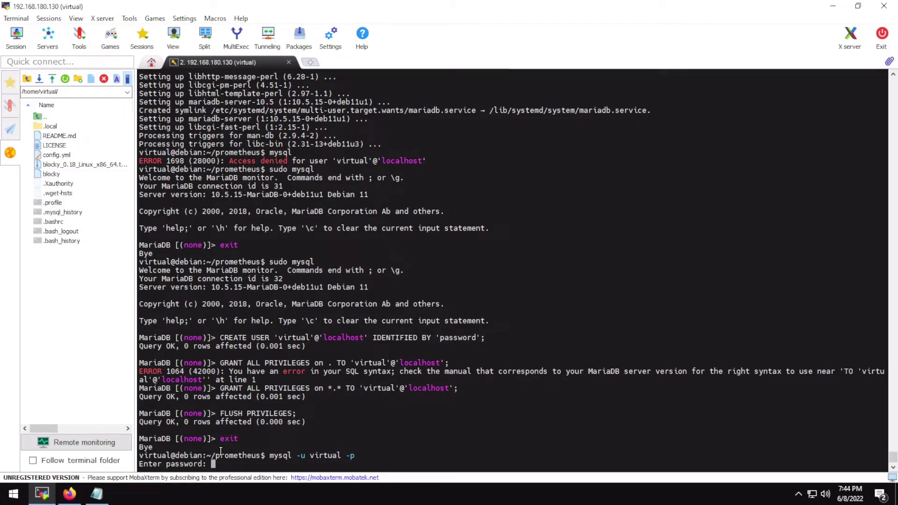
{"action": "key", "text": "Return"}
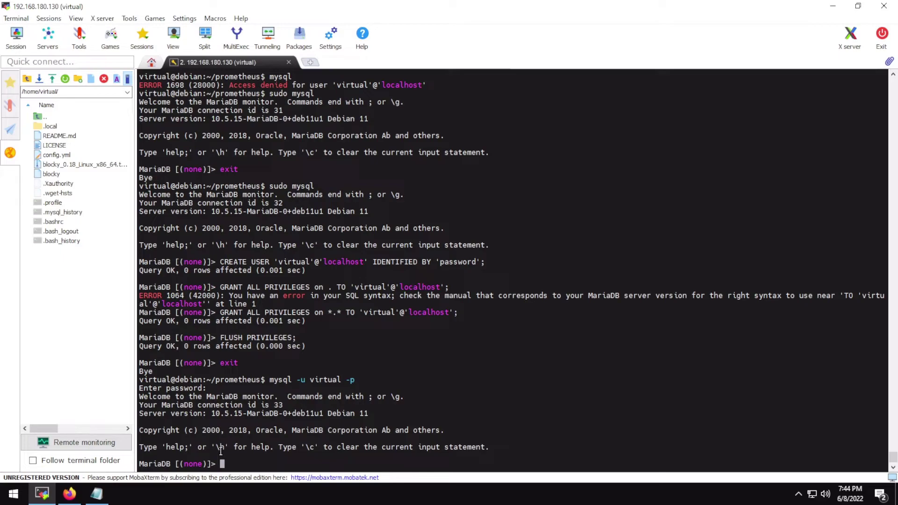
Paste and run CREATE DATABASE blocky; from the notes, then exit to the shell.
{"action": "left_click", "coordinate": [97, 493]}
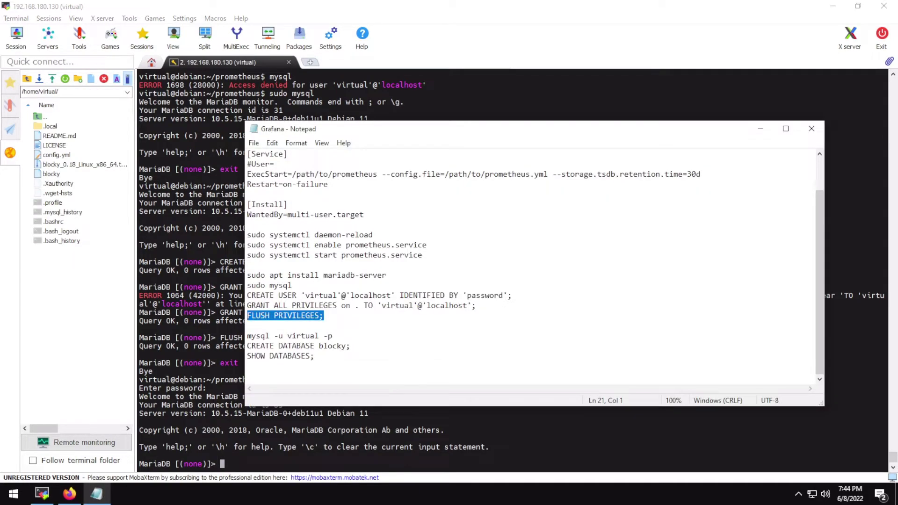
{"action": "key", "text": "Down"}
{"action": "key", "text": "Down"}
{"action": "key", "text": "shift+Down"}
{"action": "left_click", "coordinate": [244, 462]}
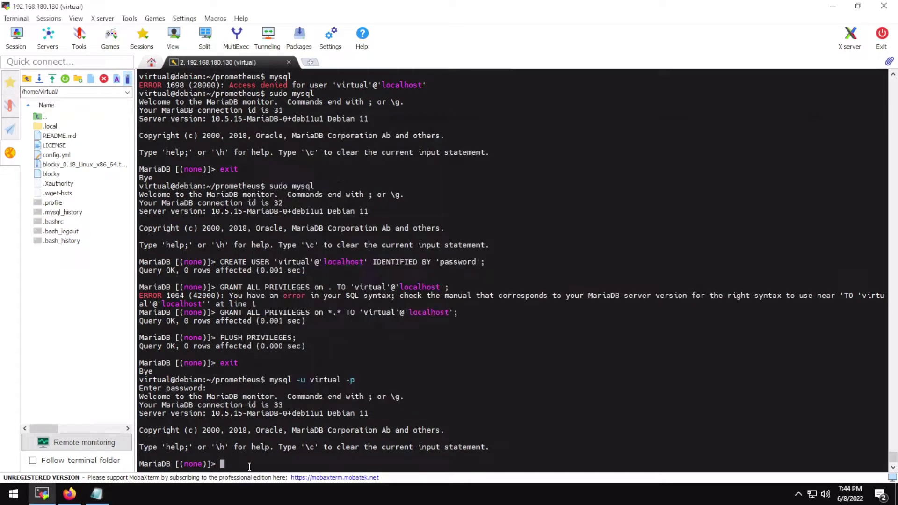
{"action": "right_click", "coordinate": [252, 463]}
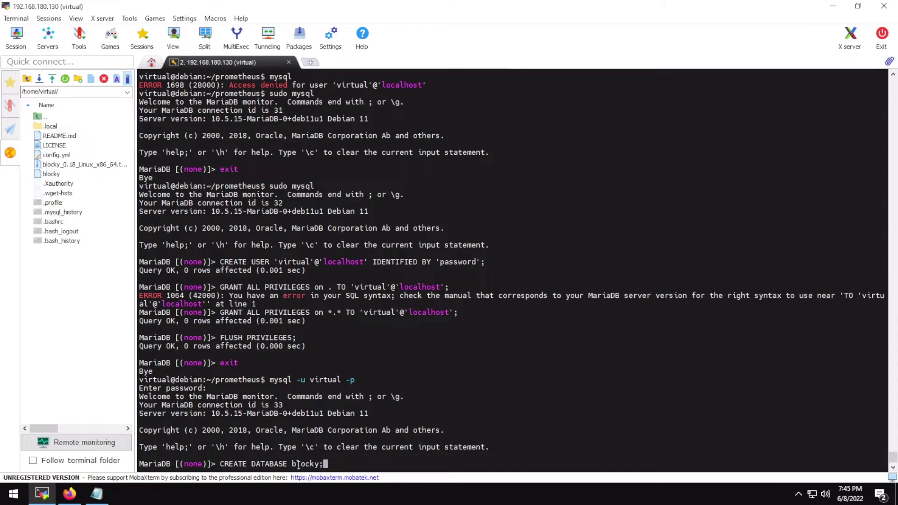
{"action": "key", "text": "Return"}
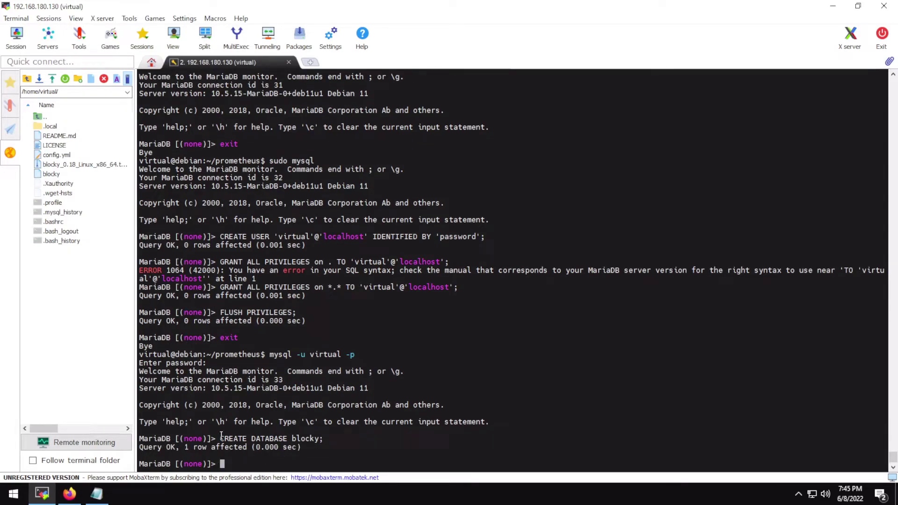
{"action": "type", "text": "exiy"}
{"action": "key", "text": "Return"}
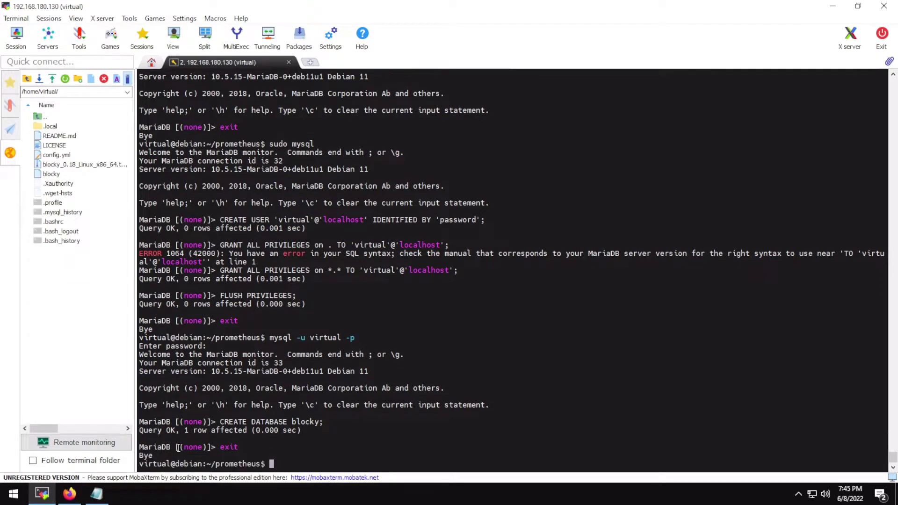
In Grafana's data sources page, add a new data source of type MySQL.
{"action": "left_click", "coordinate": [69, 494]}
{"action": "mouse_move", "coordinate": [14, 245]}
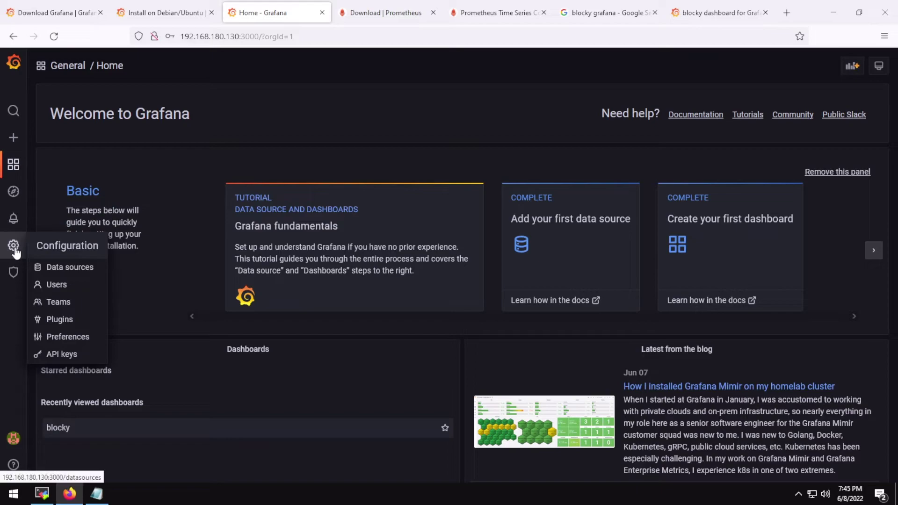
{"action": "left_click", "coordinate": [72, 269]}
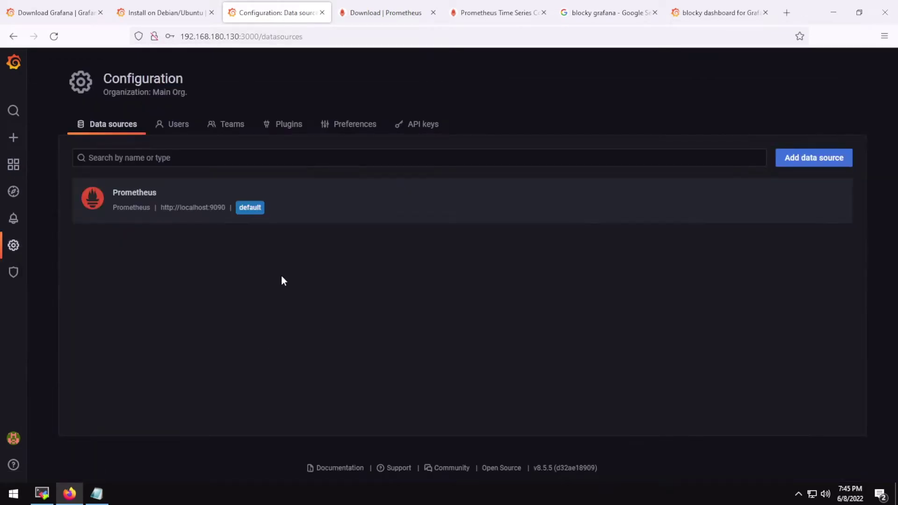
{"action": "left_click", "coordinate": [815, 158]}
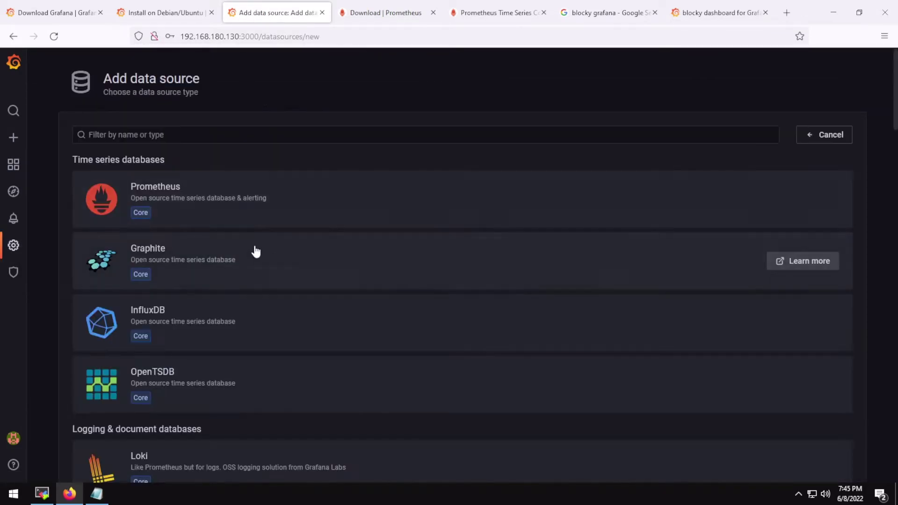
{"action": "scroll", "coordinate": [190, 305], "scroll_direction": "down", "scroll_amount": 10}
{"action": "scroll", "coordinate": [192, 320], "scroll_direction": "down", "scroll_amount": 2}
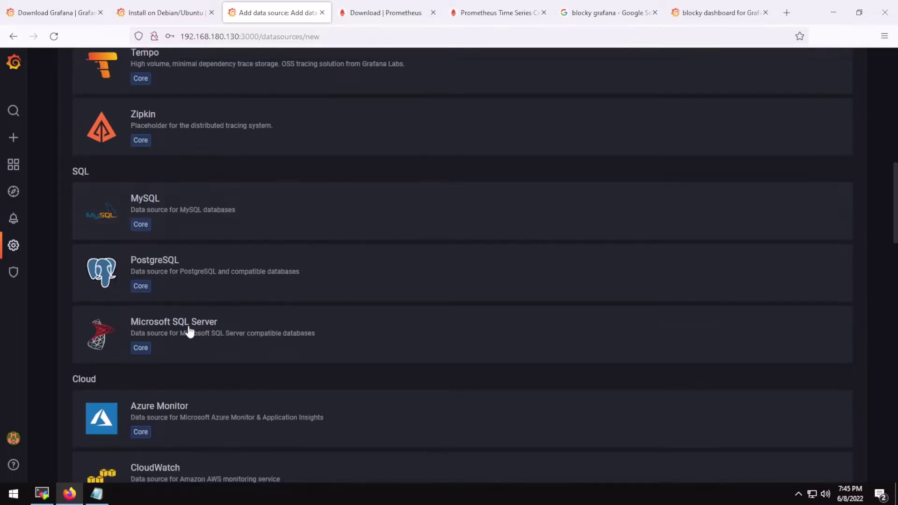
{"action": "left_click", "coordinate": [186, 196]}
Set host localhost:3306, database blocky, the user and password, then Save & test.
{"action": "left_click", "coordinate": [175, 220]}
{"action": "type", "text": "loc"}
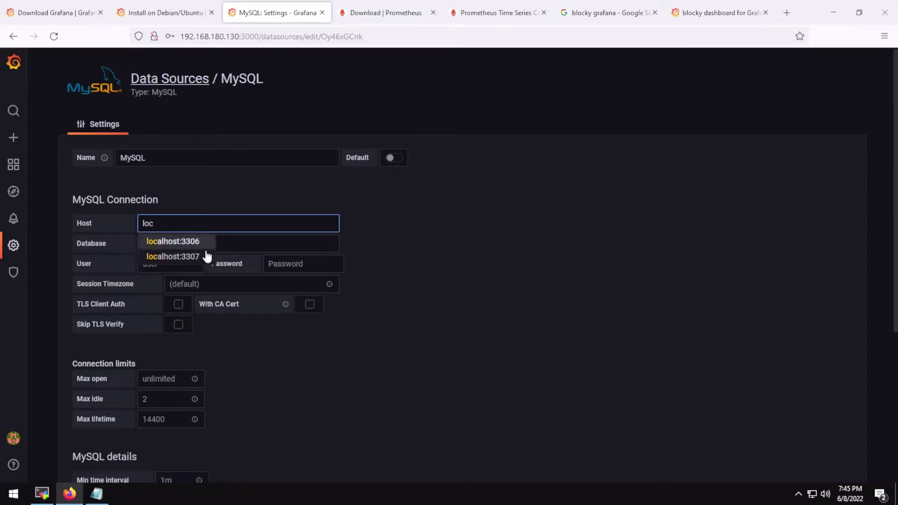
{"action": "left_click", "coordinate": [203, 242]}
{"action": "left_click", "coordinate": [178, 248]}
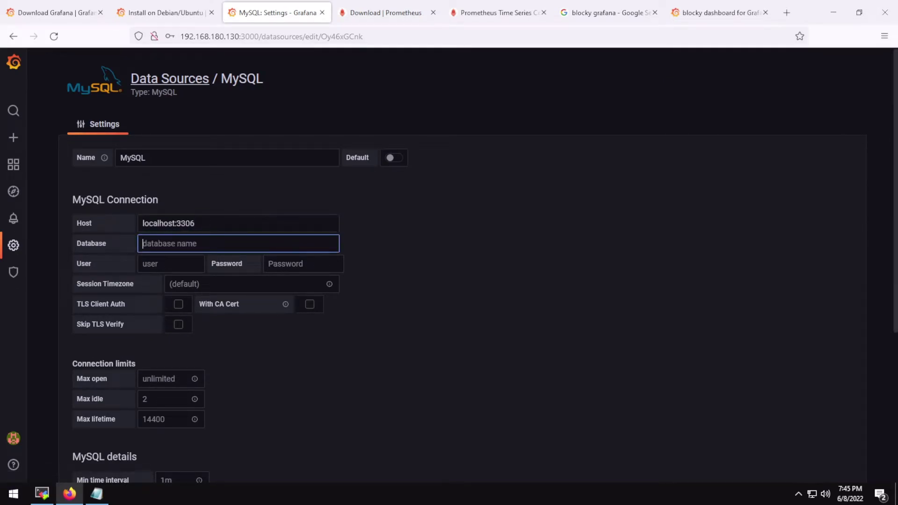
{"action": "type", "text": "bloc"}
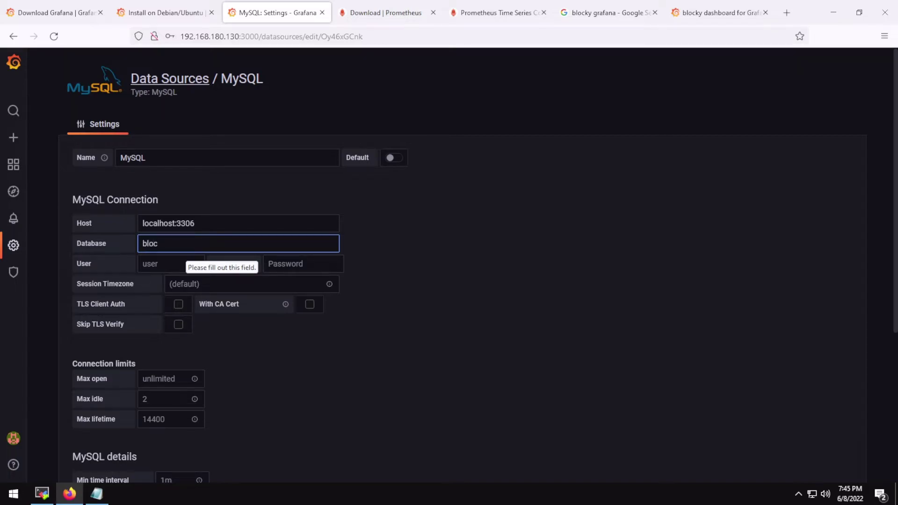
{"action": "type", "text": "ky"}
{"action": "left_click", "coordinate": [171, 263]}
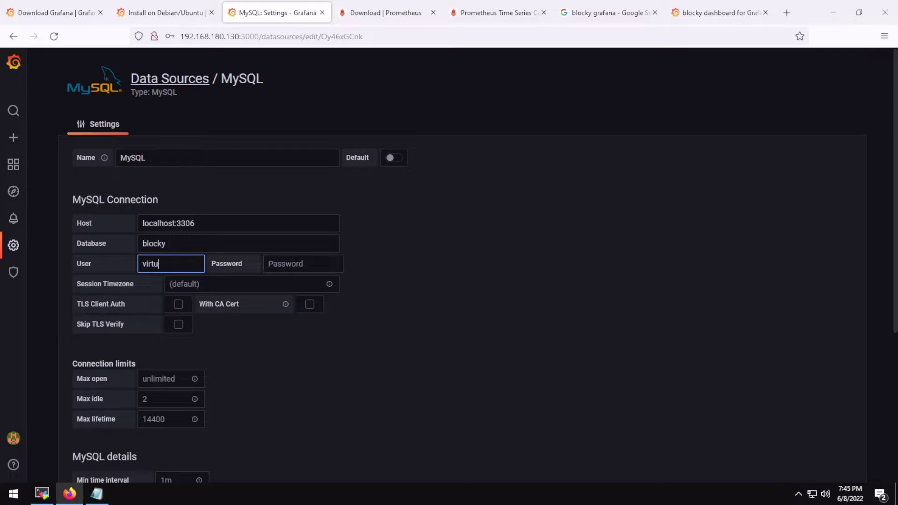
{"action": "left_click", "coordinate": [304, 263]}
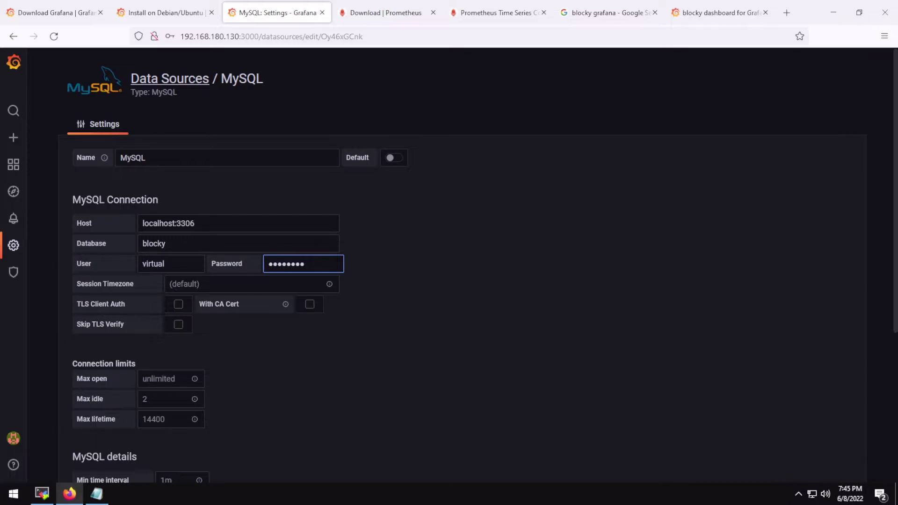
{"action": "scroll", "coordinate": [269, 380], "scroll_direction": "down", "scroll_amount": 5}
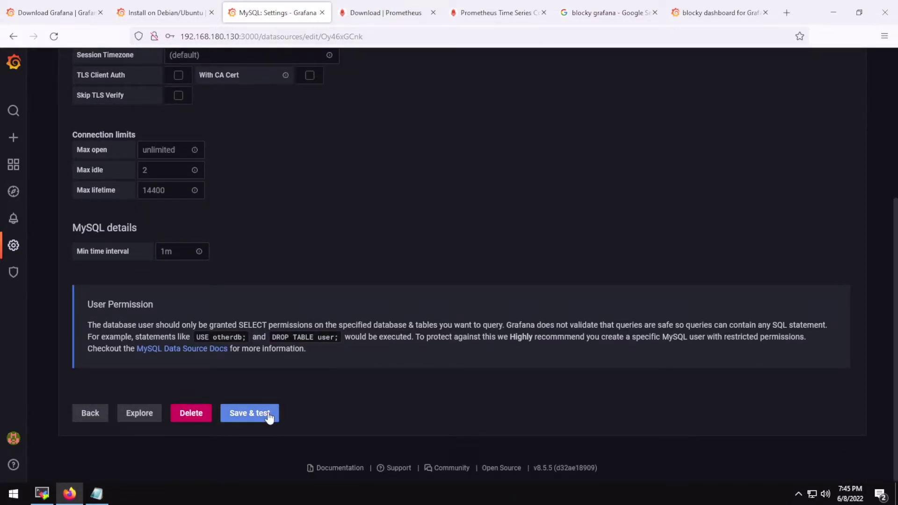
{"action": "left_click", "coordinate": [270, 417]}
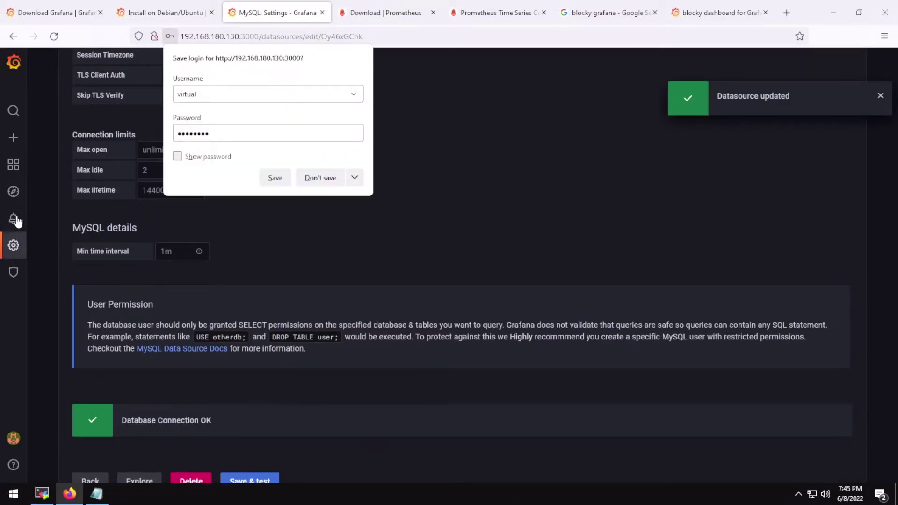
Return to the configured data sources list, then bring MobaXterm back to the front.
{"action": "mouse_move", "coordinate": [13, 245]}
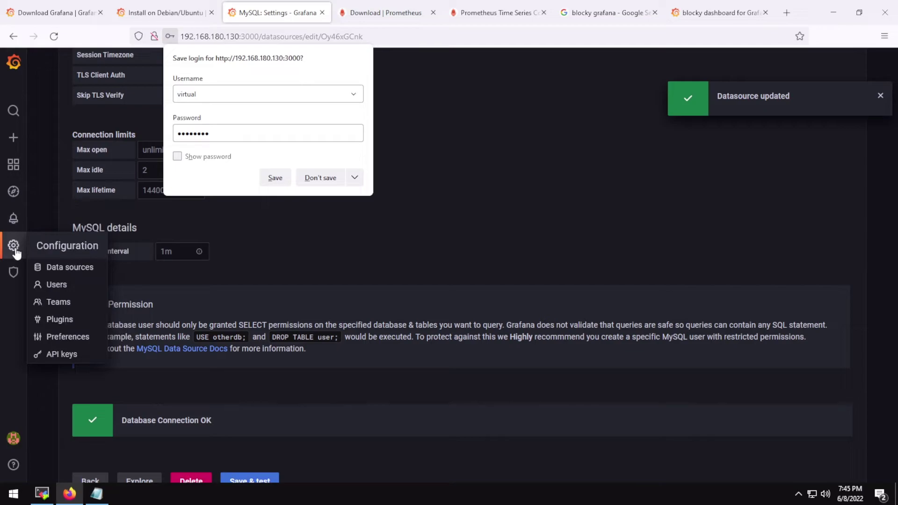
{"action": "left_click", "coordinate": [71, 270]}
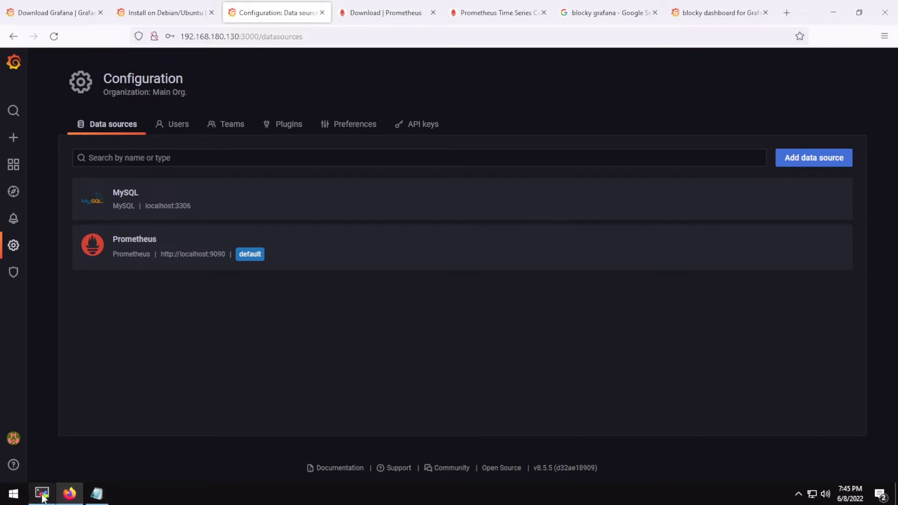
{"action": "left_click", "coordinate": [42, 495]}
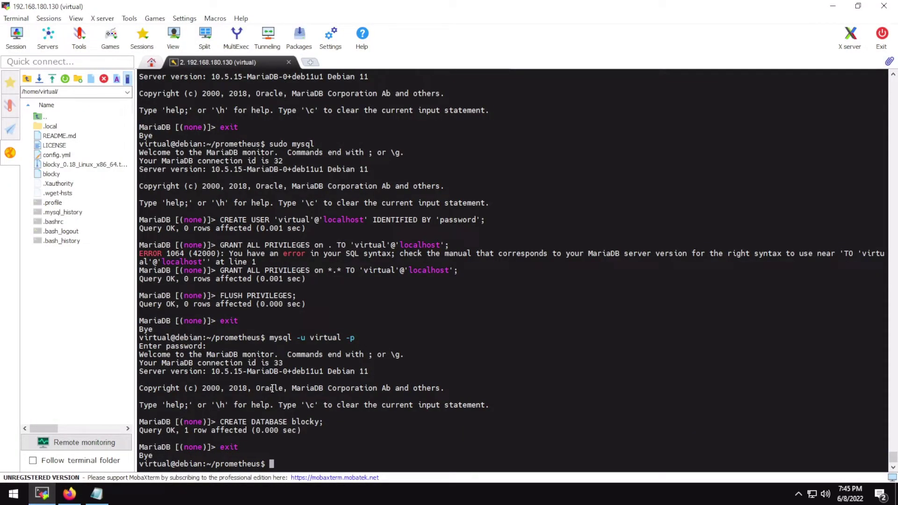
Go up one directory and open config.yml in nano, paging to the queryLog section.
{"action": "type", "text": "cd .."}
{"action": "key", "text": "Return"}
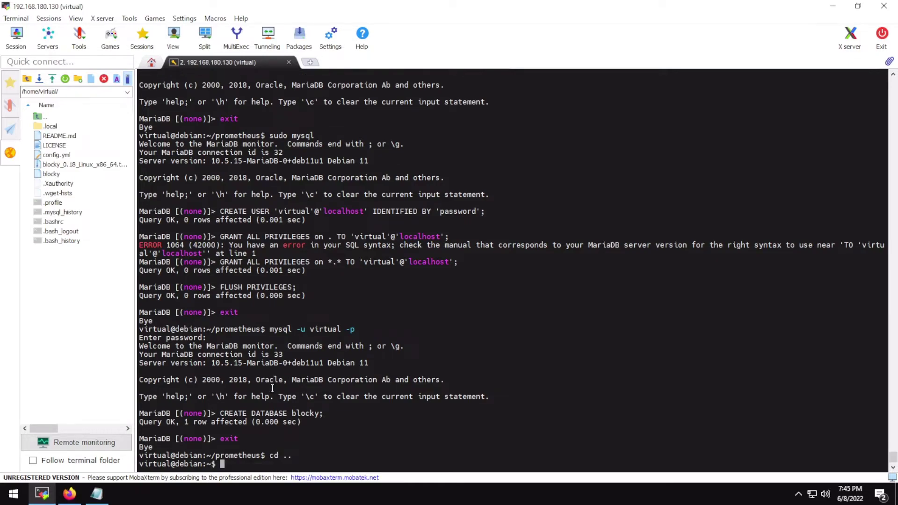
{"action": "type", "text": "nano blocky."}
{"action": "key", "text": "BackSpace"}
{"action": "key", "text": "BackSpace"}
{"action": "key", "text": "BackSpace"}
{"action": "key", "text": "BackSpace"}
{"action": "key", "text": "BackSpace"}
{"action": "key", "text": "BackSpace"}
{"action": "key", "text": "BackSpace"}
{"action": "type", "text": "config.yml"}
{"action": "key", "text": "Return"}
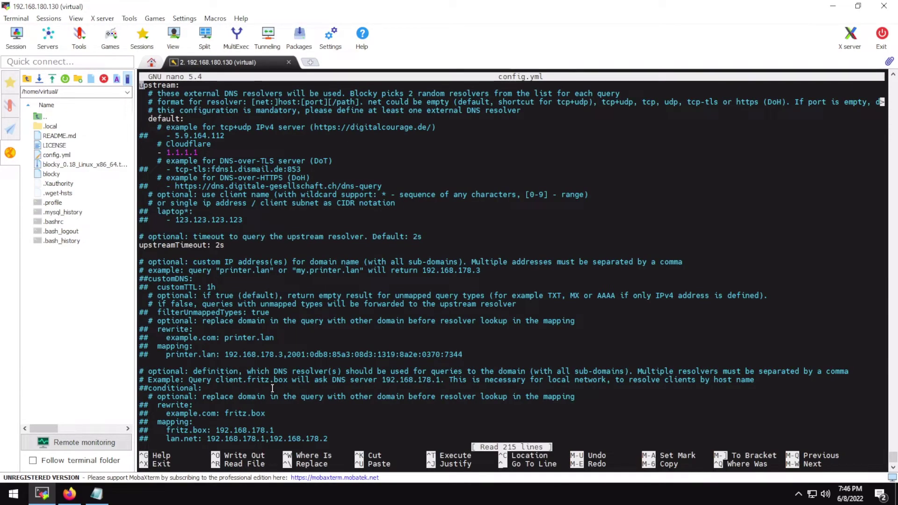
{"action": "key", "text": "Page_Down"}
{"action": "key", "text": "Page_Down"}
{"action": "key", "text": "Page_Down"}
{"action": "key", "text": "Page_Down"}
{"action": "key", "text": "Page_Down"}
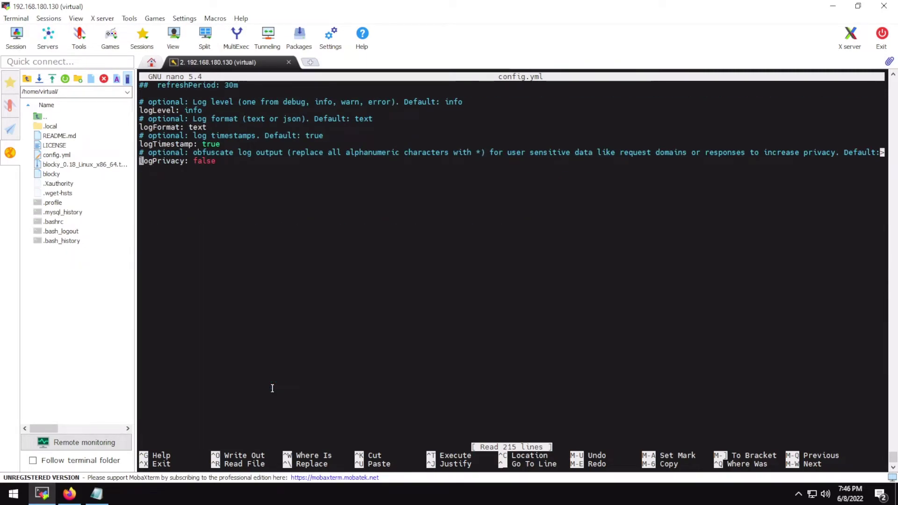
{"action": "scroll", "coordinate": [273, 389], "scroll_direction": "up", "scroll_amount": 20}
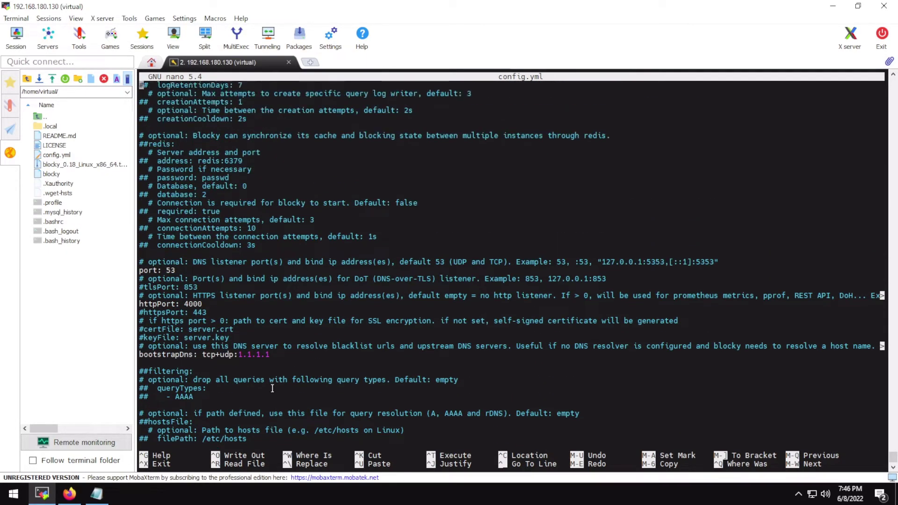
{"action": "scroll", "coordinate": [272, 389], "scroll_direction": "up", "scroll_amount": 4}
Uncomment the queryLog block, its type: mysql line and the target connection line.
{"action": "key", "text": "Down"}
{"action": "key", "text": "Down"}
{"action": "key", "text": "Down"}
{"action": "key", "text": "Down"}
{"action": "key", "text": "Down"}
{"action": "key", "text": "Right"}
{"action": "key", "text": "BackSpace"}
{"action": "key", "text": "Delete"}
{"action": "key", "text": "Down"}
{"action": "key", "text": "Down"}
{"action": "key", "text": "Right"}
{"action": "key", "text": "Right"}
{"action": "key", "text": "BackSpace"}
{"action": "key", "text": "BackSpace"}
{"action": "key", "text": "Down"}
{"action": "key", "text": "Right"}
{"action": "key", "text": "BackSpace"}
{"action": "key", "text": "BackSpace"}
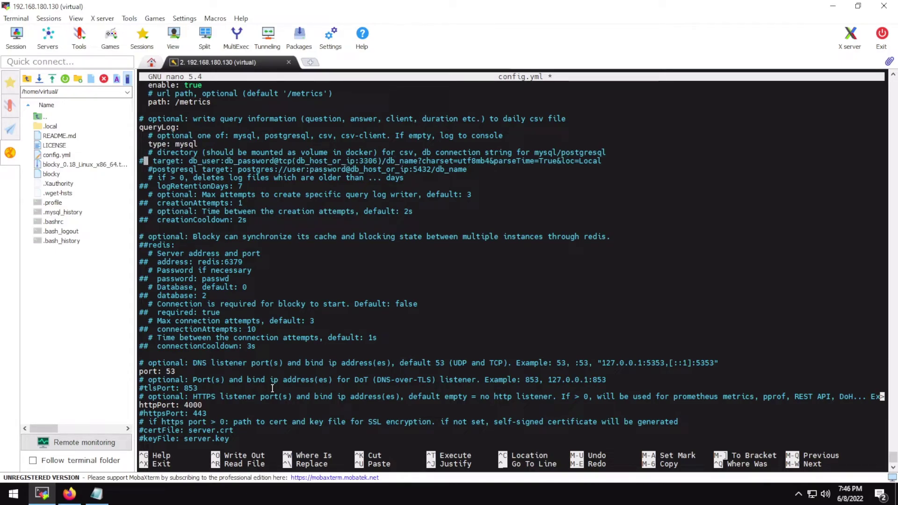
Fill the target connection string with user virtual, the password, host localhost and database blocky.
{"action": "key", "text": "Right"}
{"action": "key", "text": "Right"}
{"action": "key", "text": "Right"}
{"action": "key", "text": "Right"}
{"action": "key", "text": "Right"}
{"action": "key", "text": "Right"}
{"action": "key", "text": "Right"}
{"action": "key", "text": "Right"}
{"action": "key", "text": "Right"}
{"action": "key", "text": "Right"}
{"action": "key", "text": "Right"}
{"action": "key", "text": "Right"}
{"action": "key", "text": "Right"}
{"action": "key", "text": "Right"}
{"action": "key", "text": "Right"}
{"action": "key", "text": "Right"}
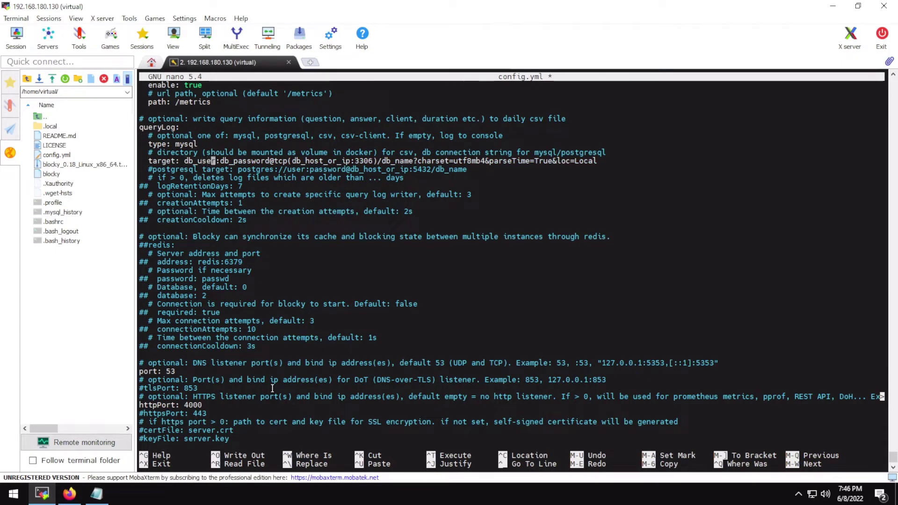
{"action": "key", "text": "Right"}
{"action": "key", "text": "BackSpace"}
{"action": "key", "text": "BackSpace"}
{"action": "key", "text": "BackSpace"}
{"action": "key", "text": "BackSpace"}
{"action": "key", "text": "BackSpace"}
{"action": "key", "text": "BackSpace"}
{"action": "key", "text": "BackSpace"}
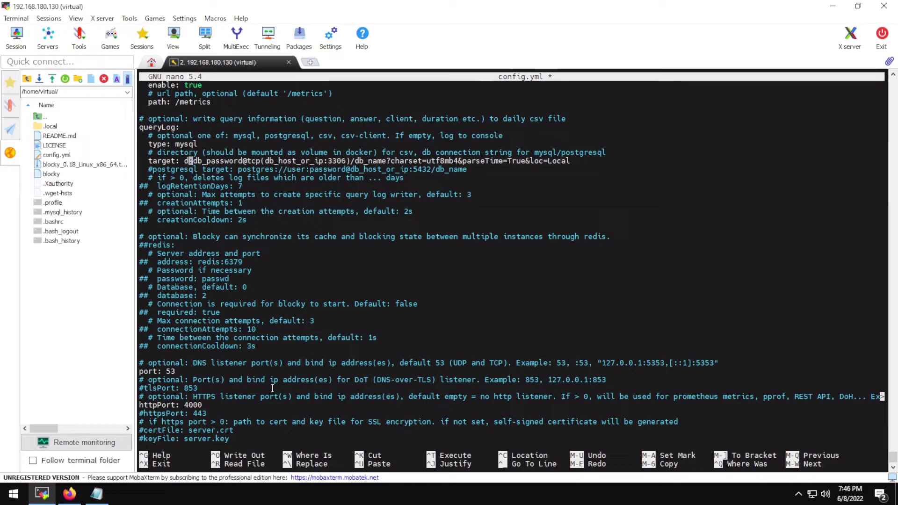
{"action": "type", "text": "virtual"}
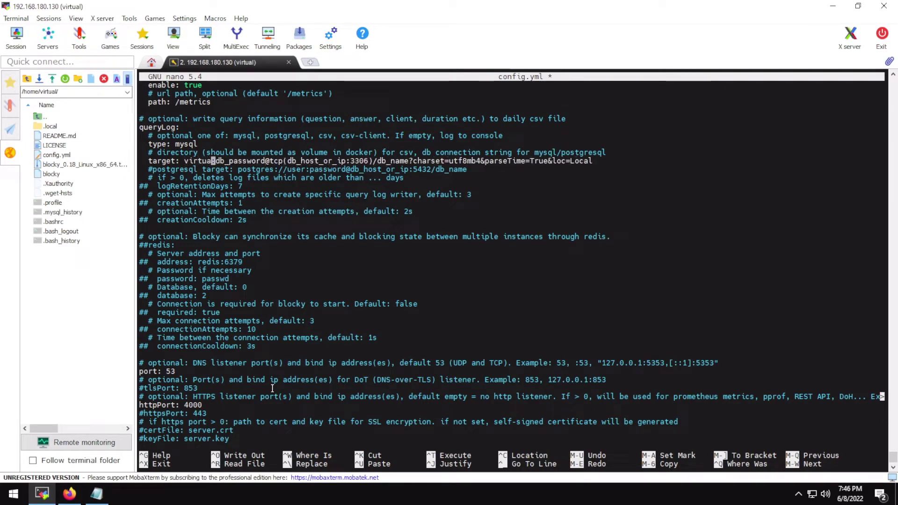
{"action": "key", "text": "Right"}
{"action": "key", "text": "Right"}
{"action": "key", "text": "Right"}
{"action": "key", "text": "Right"}
{"action": "key", "text": "Right"}
{"action": "key", "text": "Right"}
{"action": "key", "text": "Right"}
{"action": "key", "text": "Right"}
{"action": "key", "text": "Right"}
{"action": "key", "text": "Right"}
{"action": "key", "text": "Right"}
{"action": "key", "text": "Right"}
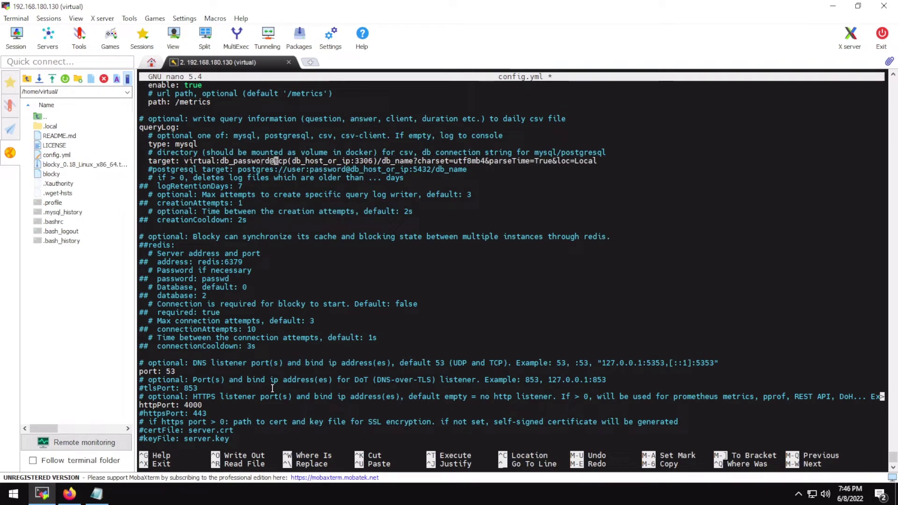
{"action": "key", "text": "Left"}
{"action": "key", "text": "Left"}
{"action": "key", "text": "Left"}
{"action": "key", "text": "Left"}
{"action": "key", "text": "Left"}
{"action": "key", "text": "Left"}
{"action": "key", "text": "Left"}
{"action": "key", "text": "BackSpace"}
{"action": "key", "text": "BackSpace"}
{"action": "key", "text": "BackSpace"}
{"action": "key", "text": "Right"}
{"action": "key", "text": "Right"}
{"action": "key", "text": "Right"}
{"action": "key", "text": "Right"}
{"action": "key", "text": "Right"}
{"action": "key", "text": "Right"}
{"action": "key", "text": "Right"}
{"action": "key", "text": "Right"}
{"action": "key", "text": "Right"}
{"action": "key", "text": "Right"}
{"action": "key", "text": "Right"}
{"action": "key", "text": "Right"}
{"action": "key", "text": "Right"}
{"action": "key", "text": "Right"}
{"action": "key", "text": "Right"}
{"action": "key", "text": "Right"}
{"action": "key", "text": "Right"}
{"action": "key", "text": "Right"}
{"action": "key", "text": "Right"}
{"action": "key", "text": "Right"}
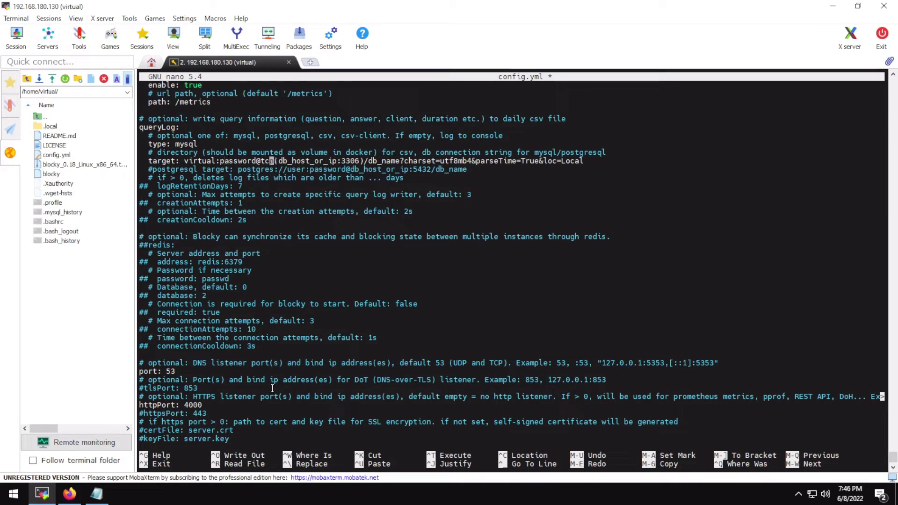
{"action": "key", "text": "Right"}
{"action": "key", "text": "BackSpace"}
{"action": "key", "text": "BackSpace"}
{"action": "key", "text": "BackSpace"}
{"action": "key", "text": "BackSpace"}
{"action": "key", "text": "BackSpace"}
{"action": "key", "text": "BackSpace"}
{"action": "key", "text": "BackSpace"}
{"action": "key", "text": "BackSpace"}
{"action": "key", "text": "BackSpace"}
{"action": "key", "text": "BackSpace"}
{"action": "key", "text": "BackSpace"}
{"action": "key", "text": "BackSpace"}
{"action": "key", "text": "BackSpace"}
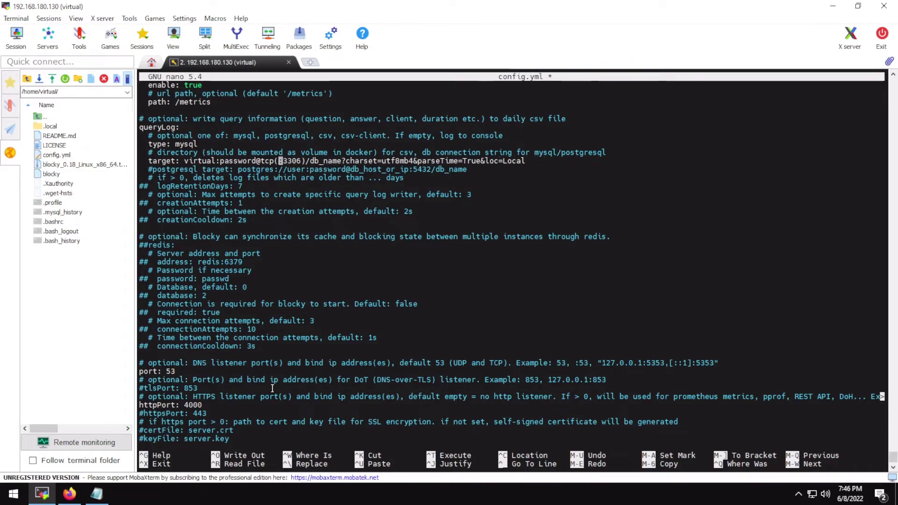
{"action": "type", "text": "localhos"}
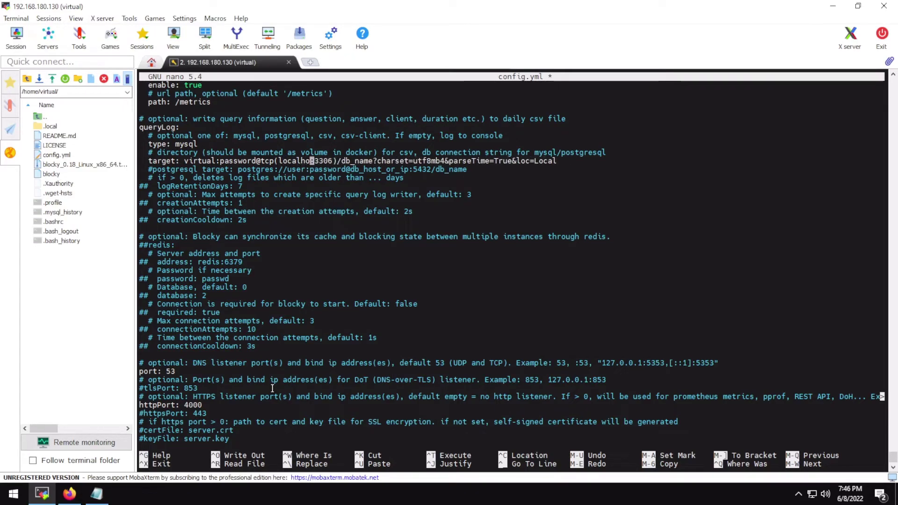
{"action": "type", "text": "t"}
{"action": "key", "text": "Right"}
{"action": "key", "text": "Right"}
{"action": "key", "text": "Right"}
{"action": "key", "text": "Right"}
{"action": "key", "text": "Right"}
{"action": "key", "text": "Right"}
{"action": "key", "text": "Right"}
{"action": "key", "text": "Right"}
{"action": "key", "text": "Right"}
{"action": "key", "text": "Right"}
{"action": "key", "text": "Right"}
{"action": "key", "text": "Right"}
{"action": "key", "text": "Right"}
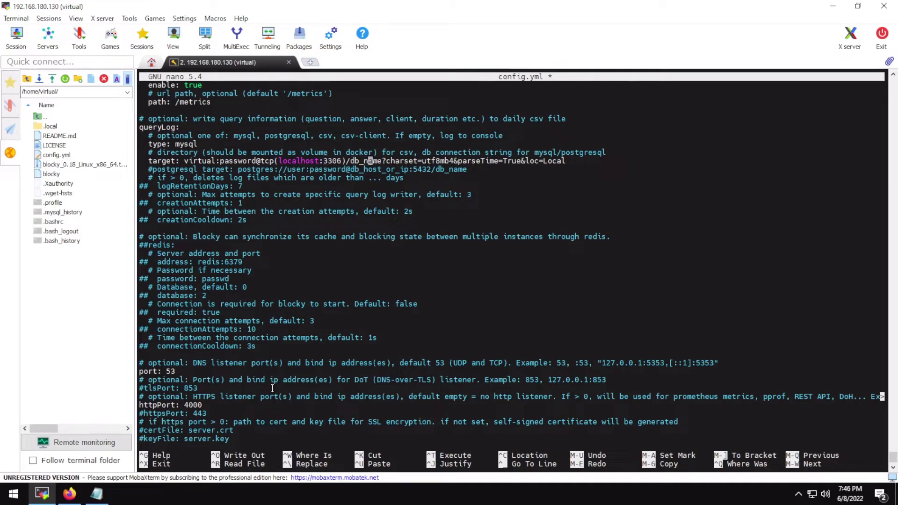
{"action": "key", "text": "BackSpace"}
{"action": "key", "text": "BackSpace"}
{"action": "key", "text": "BackSpace"}
{"action": "key", "text": "BackSpace"}
{"action": "key", "text": "BackSpace"}
{"action": "key", "text": "BackSpace"}
{"action": "key", "text": "BackSpace"}
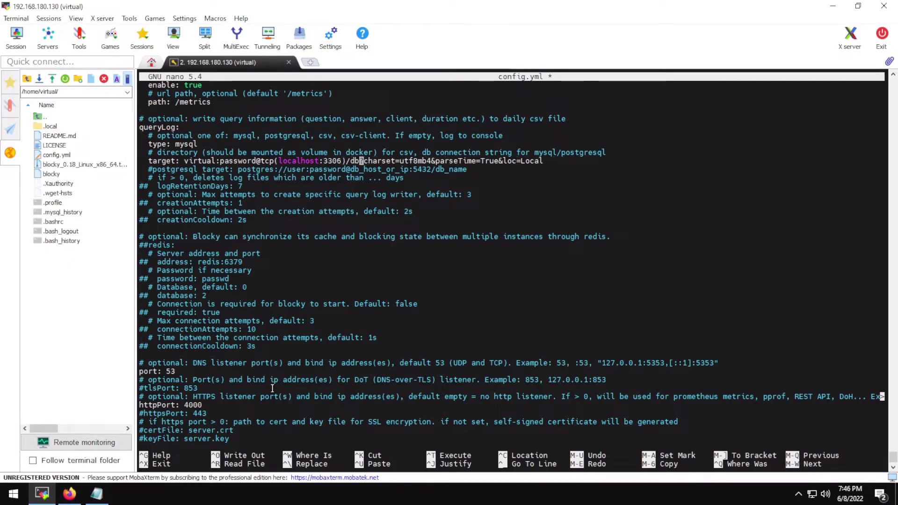
{"action": "type", "text": "blocky"}
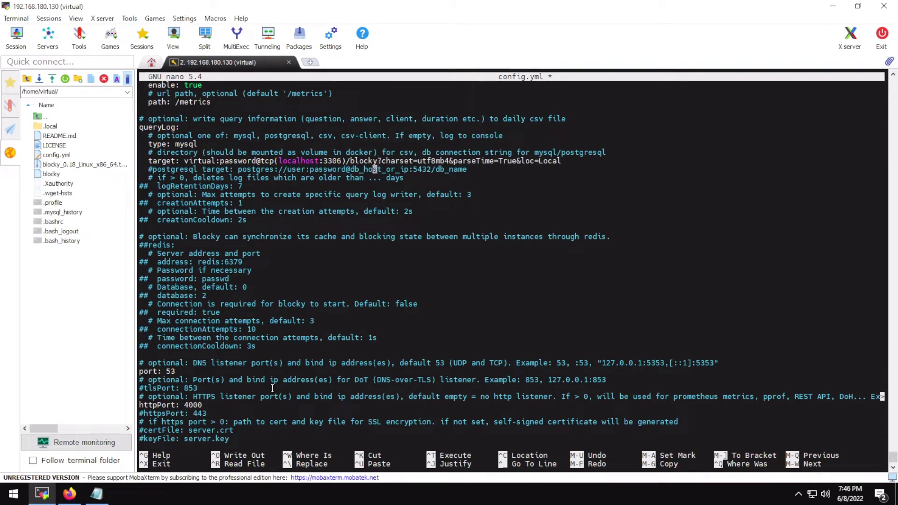
Uncomment logRetentionDays: 7 to keep query logs seven days.
{"action": "key", "text": "Left"}
{"action": "key", "text": "Left"}
{"action": "key", "text": "Left"}
{"action": "key", "text": "Left"}
{"action": "key", "text": "Left"}
{"action": "key", "text": "Left"}
{"action": "key", "text": "Left"}
{"action": "key", "text": "Left"}
{"action": "key", "text": "Left"}
{"action": "key", "text": "Left"}
{"action": "key", "text": "Left"}
{"action": "key", "text": "Left"}
{"action": "key", "text": "Left"}
{"action": "key", "text": "Left"}
{"action": "key", "text": "Left"}
{"action": "key", "text": "Left"}
{"action": "key", "text": "Left"}
{"action": "key", "text": "Left"}
{"action": "key", "text": "Left"}
{"action": "key", "text": "Left"}
{"action": "key", "text": "Down"}
{"action": "key", "text": "Left"}
{"action": "key", "text": "Left"}
{"action": "key", "text": "Left"}
{"action": "key", "text": "Left"}
{"action": "key", "text": "Left"}
{"action": "key", "text": "Left"}
{"action": "key", "text": "Left"}
{"action": "key", "text": "Left"}
{"action": "key", "text": "Left"}
{"action": "key", "text": "Left"}
{"action": "key", "text": "Left"}
{"action": "key", "text": "Left"}
{"action": "key", "text": "BackSpace"}
{"action": "key", "text": "Delete"}
{"action": "key", "text": "End"}
{"action": "key", "text": "Down"}
{"action": "key", "text": "Right"}
{"action": "key", "text": "Right"}
{"action": "key", "text": "Right"}
{"action": "key", "text": "Right"}
{"action": "key", "text": "Right"}
{"action": "key", "text": "Right"}
{"action": "key", "text": "Right"}
{"action": "key", "text": "Right"}
{"action": "key", "text": "Right"}
{"action": "key", "text": "Right"}
{"action": "key", "text": "Right"}
{"action": "key", "text": "Right"}
{"action": "key", "text": "Right"}
{"action": "key", "text": "Right"}
{"action": "key", "text": "Right"}
{"action": "key", "text": "Right"}
{"action": "key", "text": "Right"}
{"action": "key", "text": "Right"}
{"action": "key", "text": "Right"}
{"action": "key", "text": "Right"}
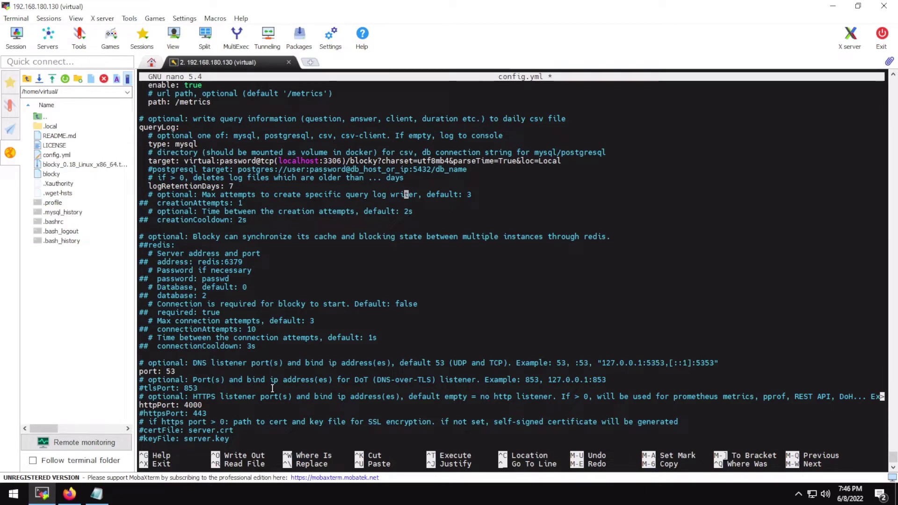
Save config.yml and exit nano.
{"action": "key", "text": "ctrl+x"}
{"action": "key", "text": "y"}
{"action": "key", "text": "Return"}
Restart the blocky service with 'sudo service blocky restart' and check its status.
{"action": "type", "text": "sudo se"}
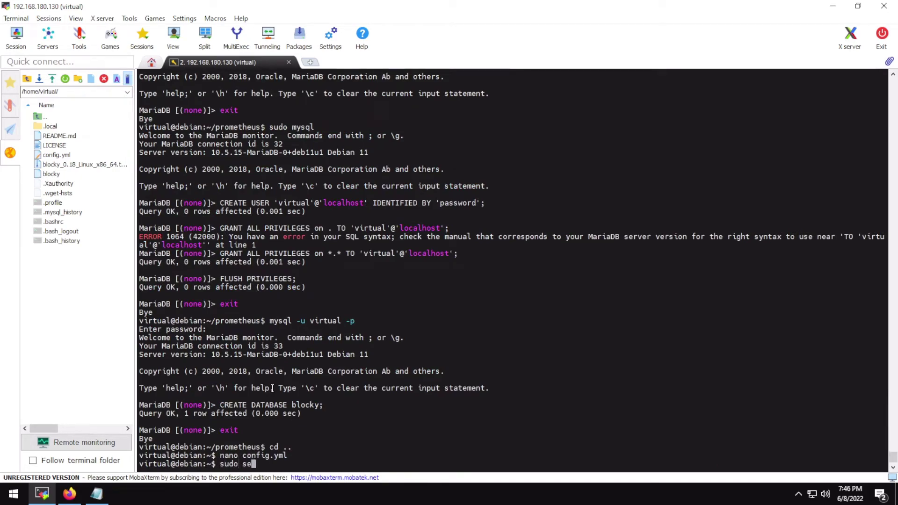
{"action": "type", "text": "rviceq"}
{"action": "key", "text": "BackSpace"}
{"action": "type", "text": "blocky restart"}
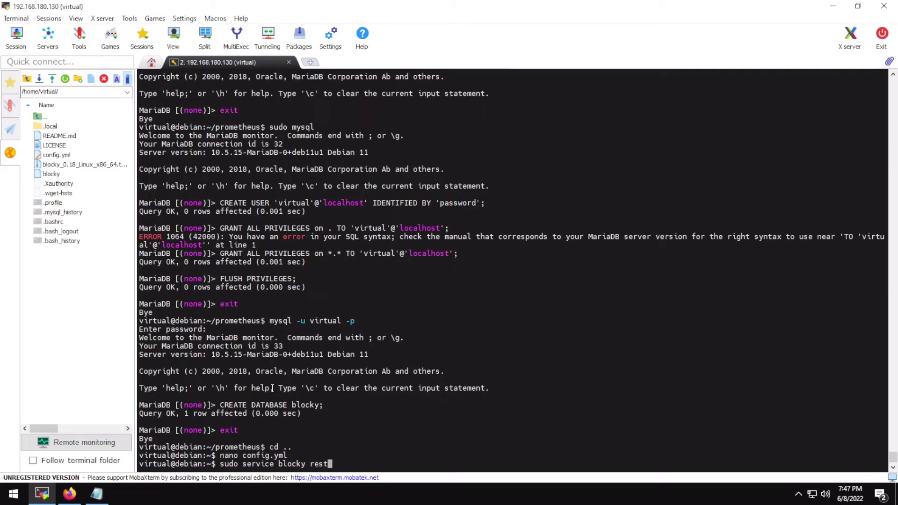
{"action": "key", "text": "Return"}
{"action": "key", "text": "Up"}
{"action": "key", "text": "BackSpace"}
{"action": "key", "text": "BackSpace"}
{"action": "key", "text": "BackSpace"}
{"action": "key", "text": "BackSpace"}
{"action": "key", "text": "BackSpace"}
{"action": "key", "text": "BackSpace"}
{"action": "key", "text": "BackSpace"}
{"action": "type", "text": "statu"}
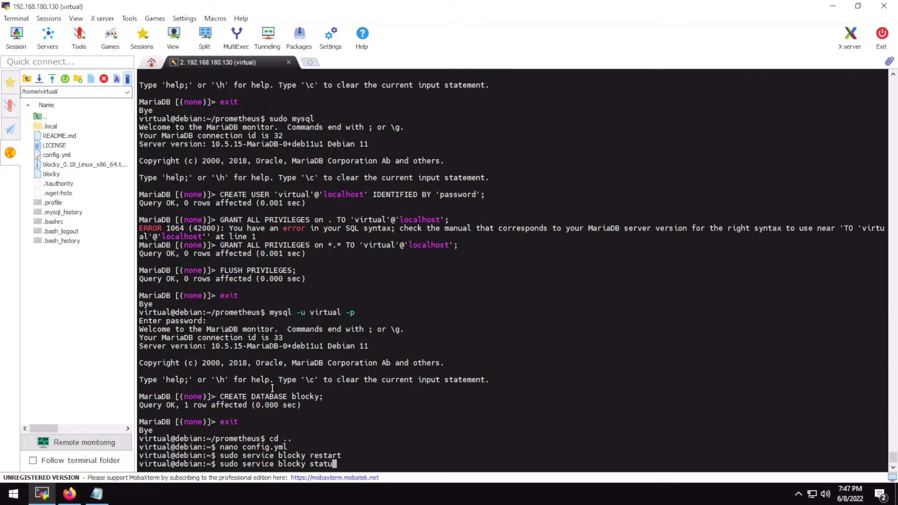
{"action": "type", "text": "s"}
{"action": "key", "text": "Return"}
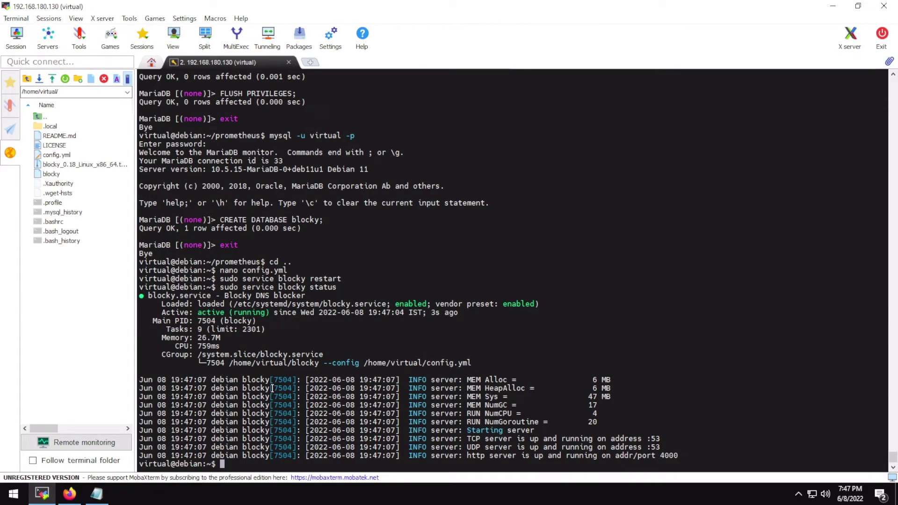
{"action": "key", "text": "ctrl+c"}
Review blocky's journal log and select the QueryLoggingResolver MySQL target lines.
{"action": "type", "text": "journalctl "}
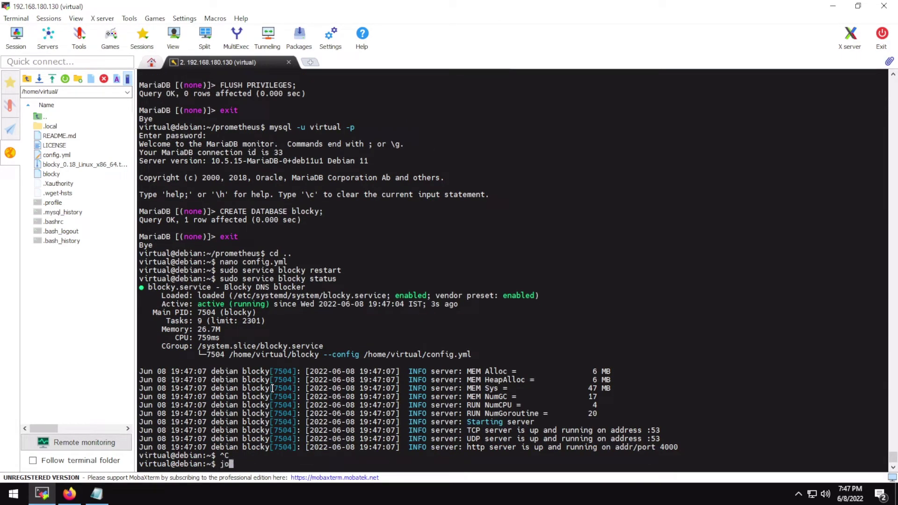
{"action": "type", "text": "-u blocky.service"}
{"action": "key", "text": "Return"}
{"action": "scroll", "coordinate": [273, 389], "scroll_direction": "down", "scroll_amount": 20}
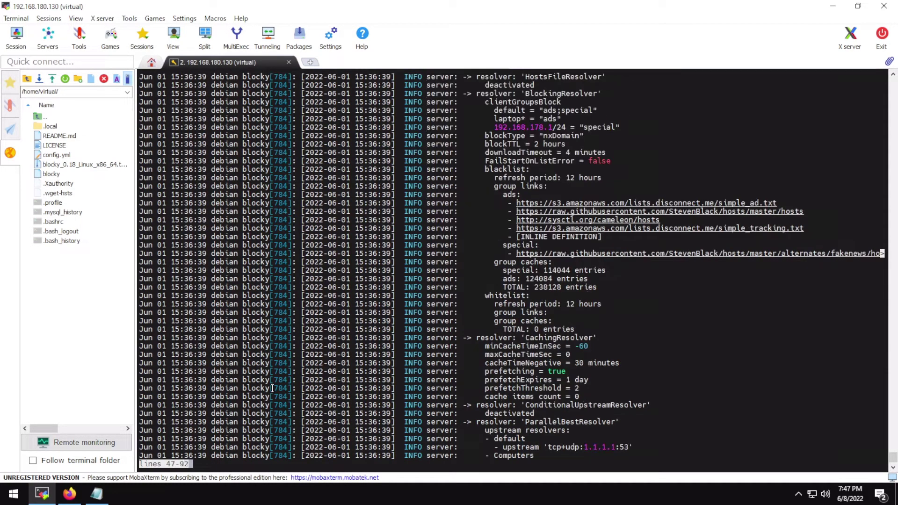
{"action": "scroll", "coordinate": [272, 389], "scroll_direction": "up", "scroll_amount": 3}
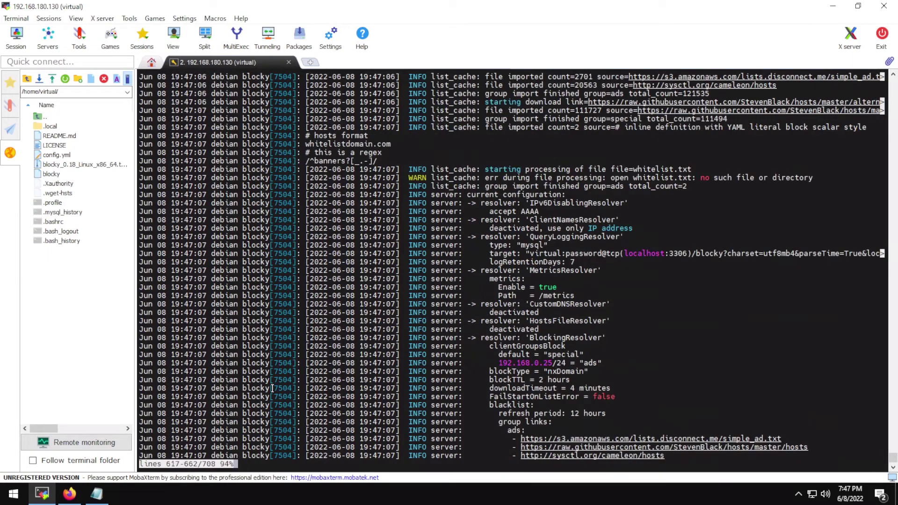
{"action": "left_click_drag", "start_coordinate": [492, 247], "coordinate": [626, 259]}
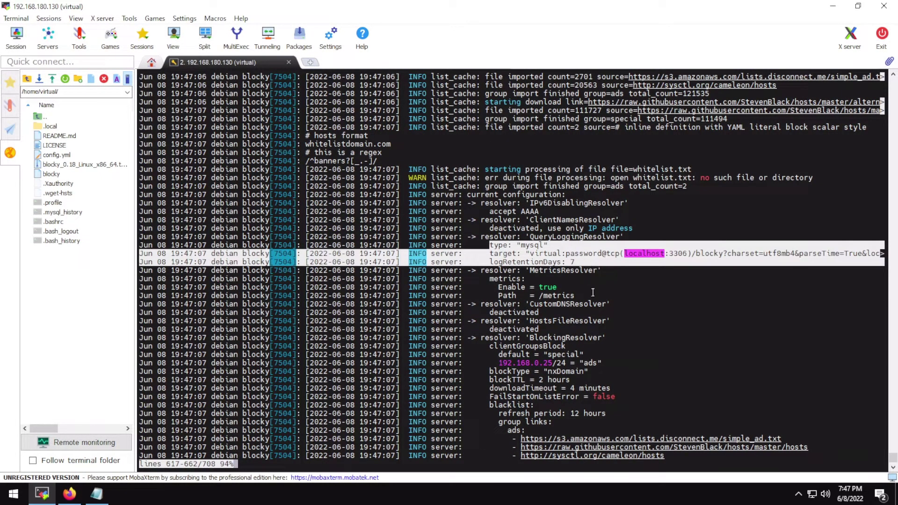
{"action": "left_click", "coordinate": [69, 494]}
Start a dashboard import, then find and copy the Blocky MySQL query dashboard ID 14980.
{"action": "mouse_move", "coordinate": [15, 148]}
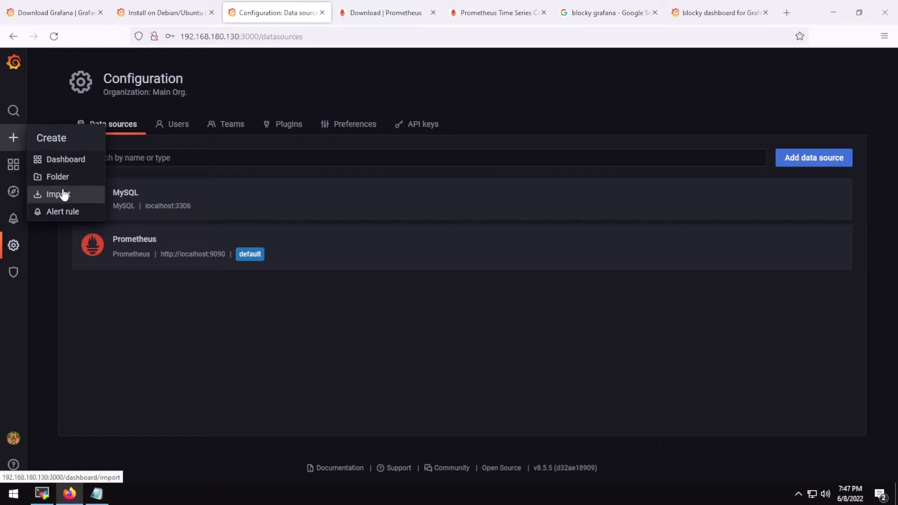
{"action": "left_click", "coordinate": [60, 194]}
{"action": "left_click", "coordinate": [622, 14]}
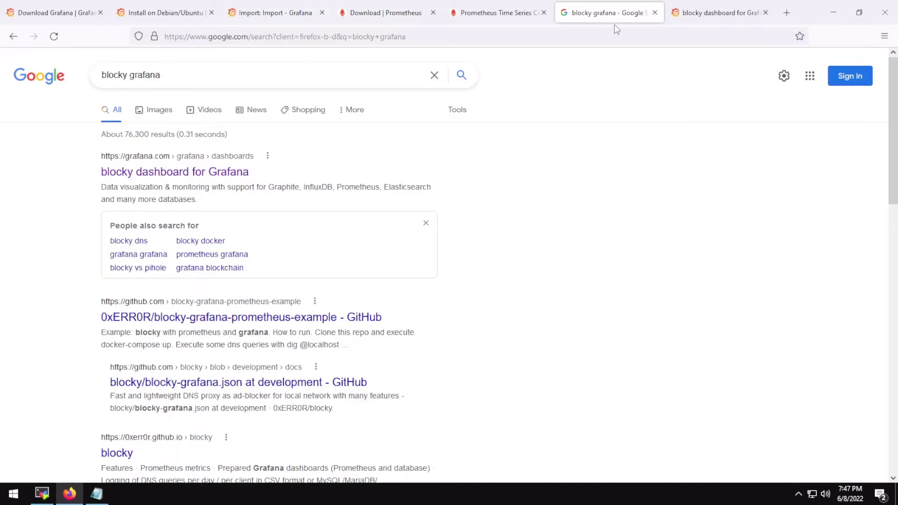
{"action": "scroll", "coordinate": [336, 276], "scroll_direction": "down", "scroll_amount": 6}
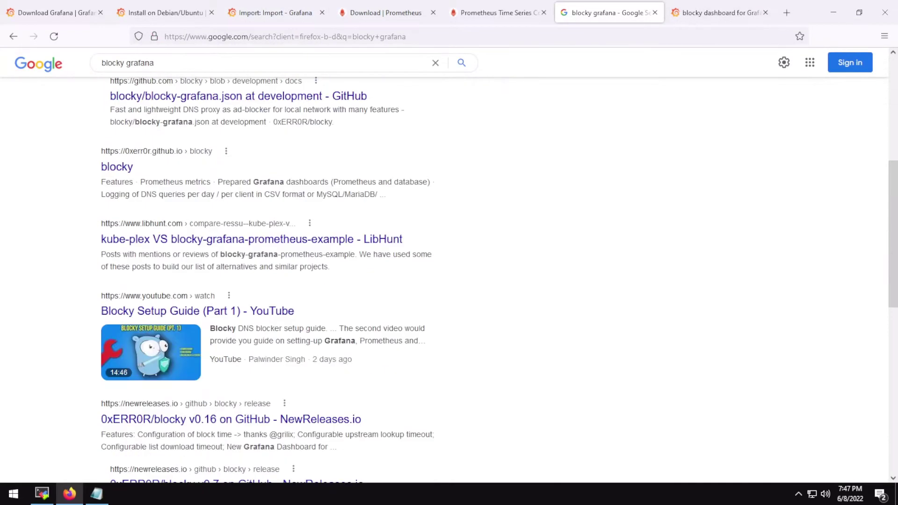
{"action": "middle_click", "coordinate": [126, 168]}
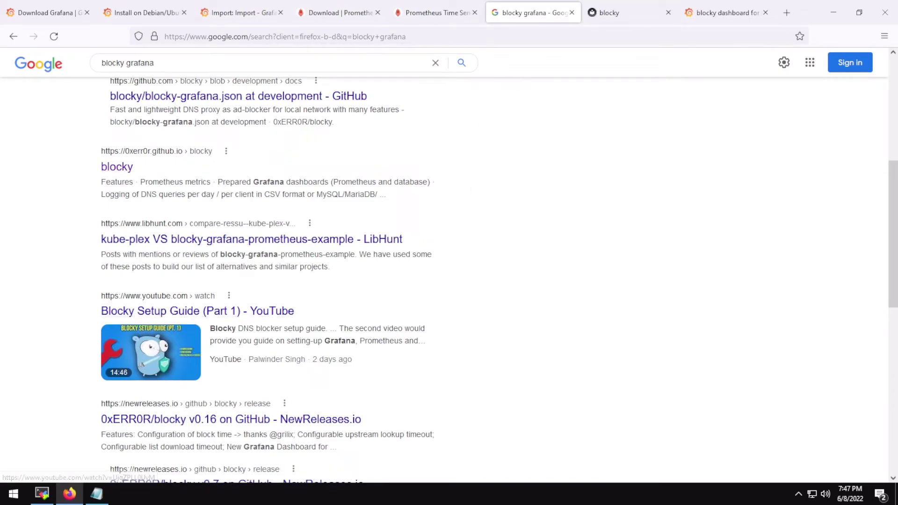
{"action": "key", "text": "ctrl+Tab"}
{"action": "left_click", "coordinate": [117, 184]}
{"action": "scroll", "coordinate": [298, 274], "scroll_direction": "down", "scroll_amount": 3}
{"action": "scroll", "coordinate": [80, 160], "scroll_direction": "up", "scroll_amount": 2}
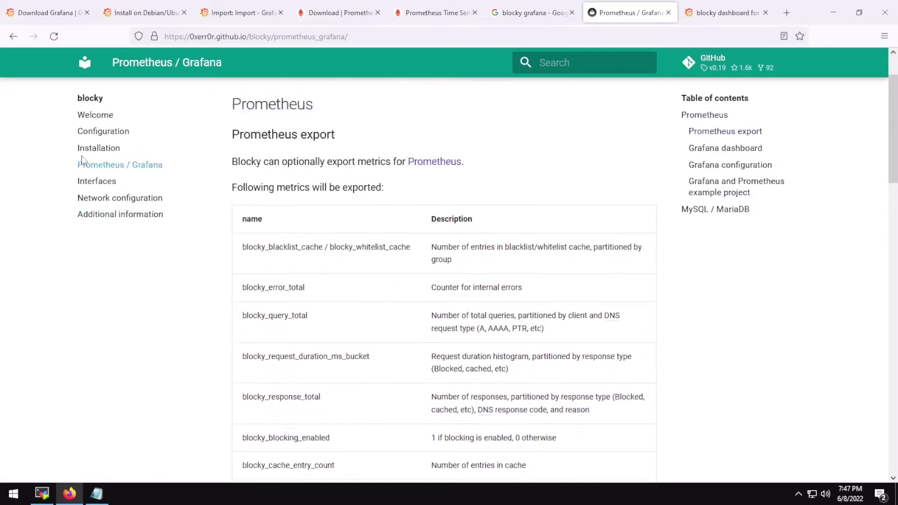
{"action": "scroll", "coordinate": [310, 231], "scroll_direction": "down", "scroll_amount": 15}
{"action": "scroll", "coordinate": [429, 275], "scroll_direction": "down", "scroll_amount": 5}
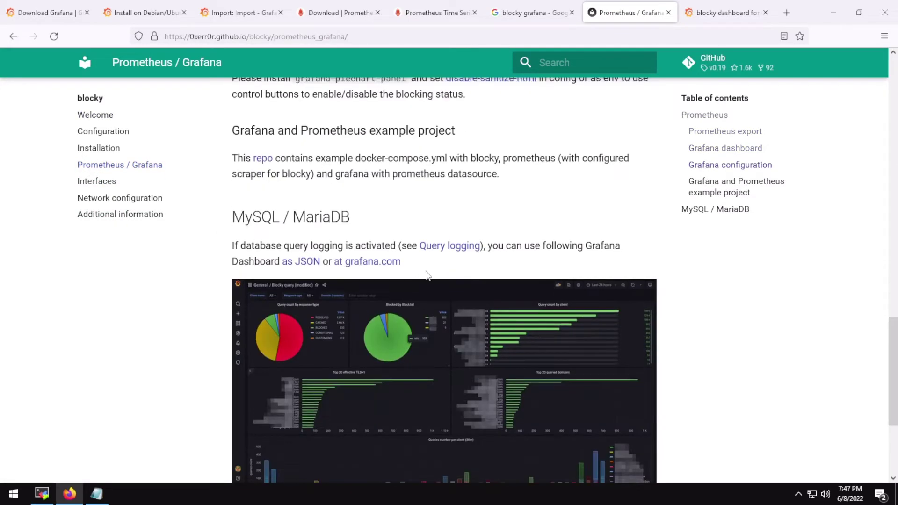
{"action": "left_click", "coordinate": [360, 263]}
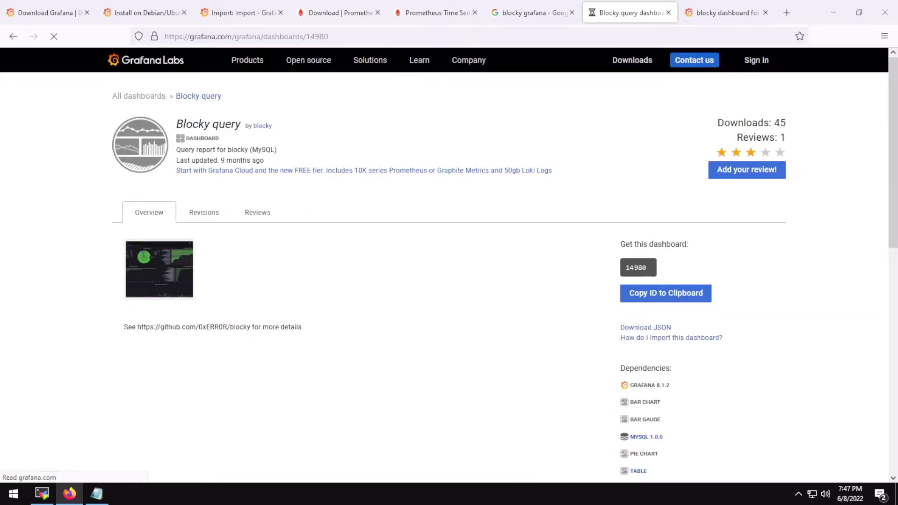
{"action": "double_click", "coordinate": [317, 37]}
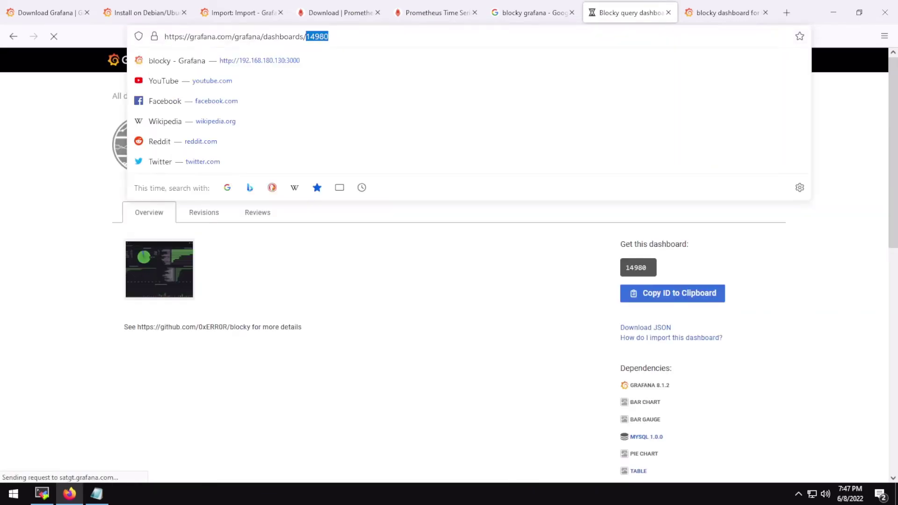
Load dashboard 14980 on the import page and import it using the MySQL data source.
{"action": "left_click", "coordinate": [218, 5]}
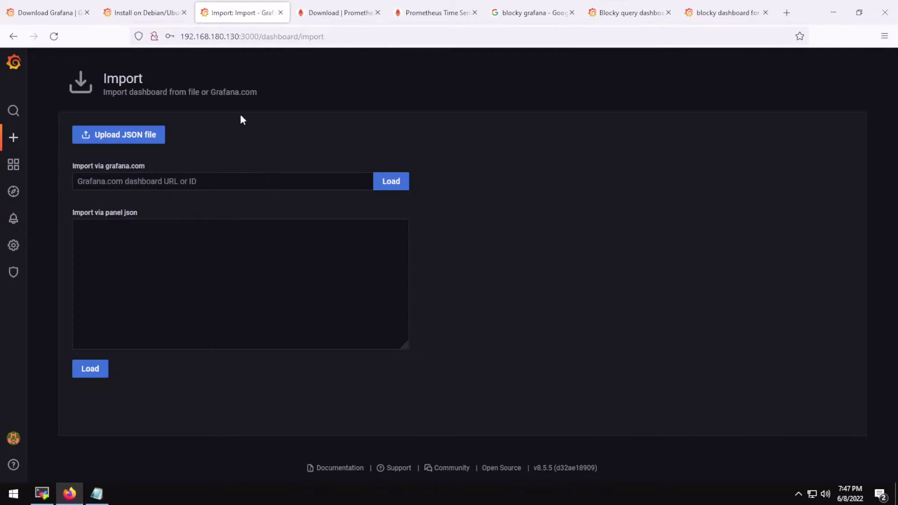
{"action": "left_click", "coordinate": [223, 181]}
{"action": "key", "text": "ctrl+v"}
{"action": "left_click", "coordinate": [380, 186]}
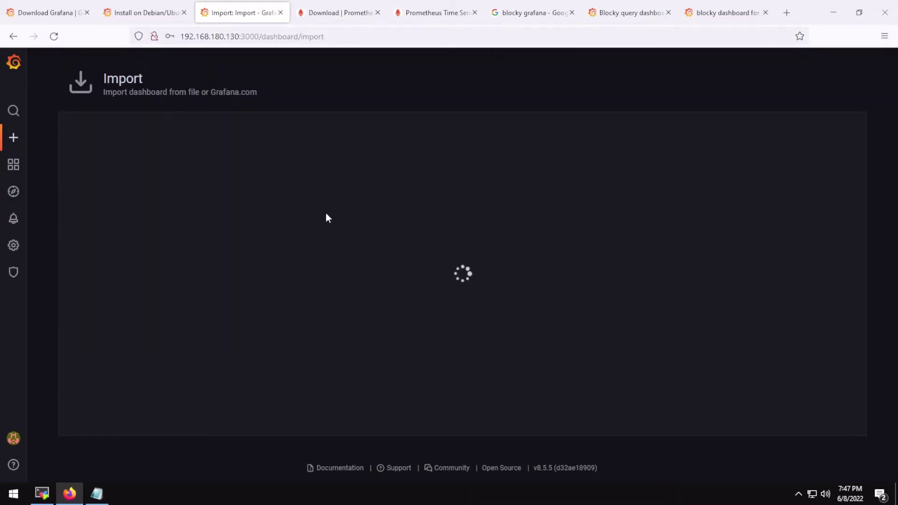
{"action": "scroll", "coordinate": [145, 346], "scroll_direction": "down", "scroll_amount": 1}
{"action": "left_click", "coordinate": [147, 380]}
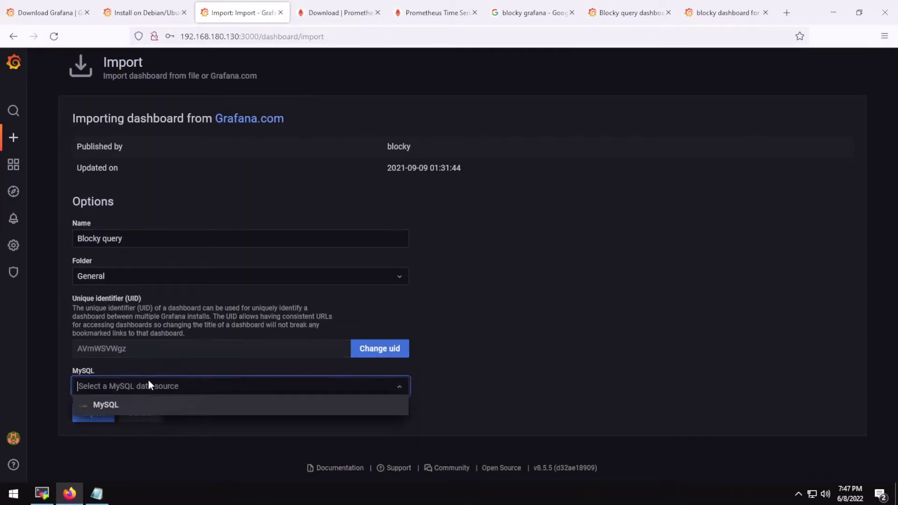
{"action": "left_click", "coordinate": [99, 412]}
{"action": "left_click", "coordinate": [79, 418]}
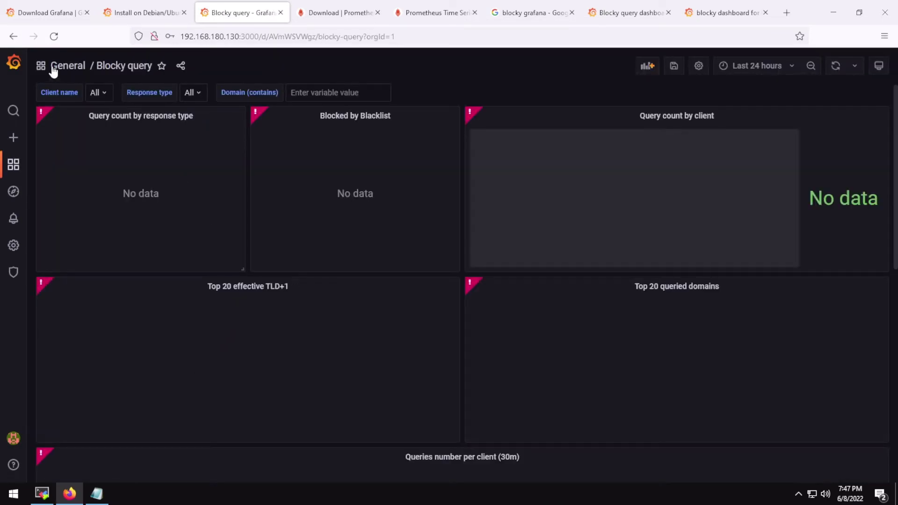
{"action": "mouse_move", "coordinate": [41, 120]}
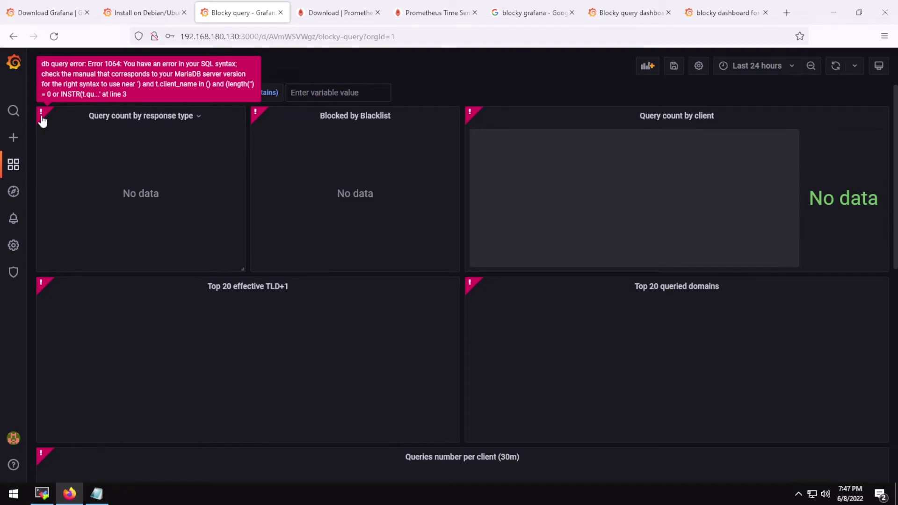
{"action": "left_click", "coordinate": [787, 11]}
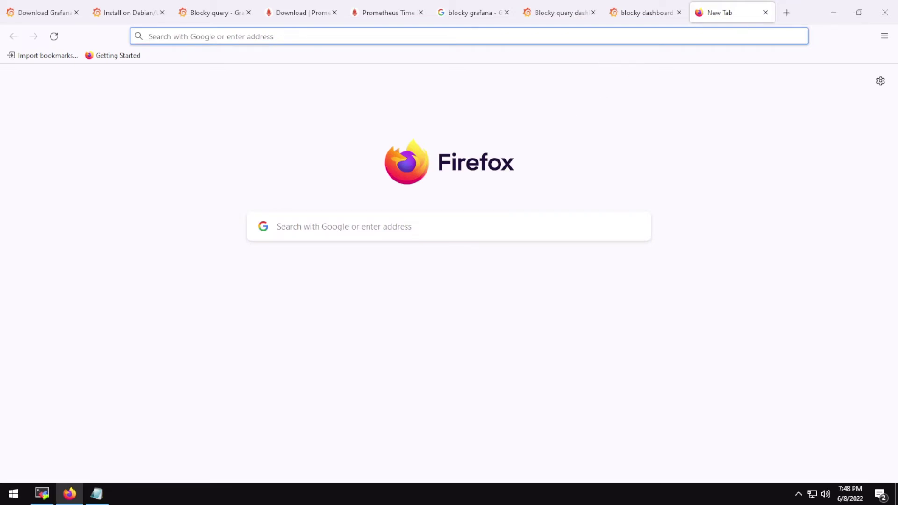
Open a Command Prompt via Run and look up google.com against 192.168.180.130.
{"action": "right_click", "coordinate": [10, 496]}
{"action": "left_click", "coordinate": [25, 444]}
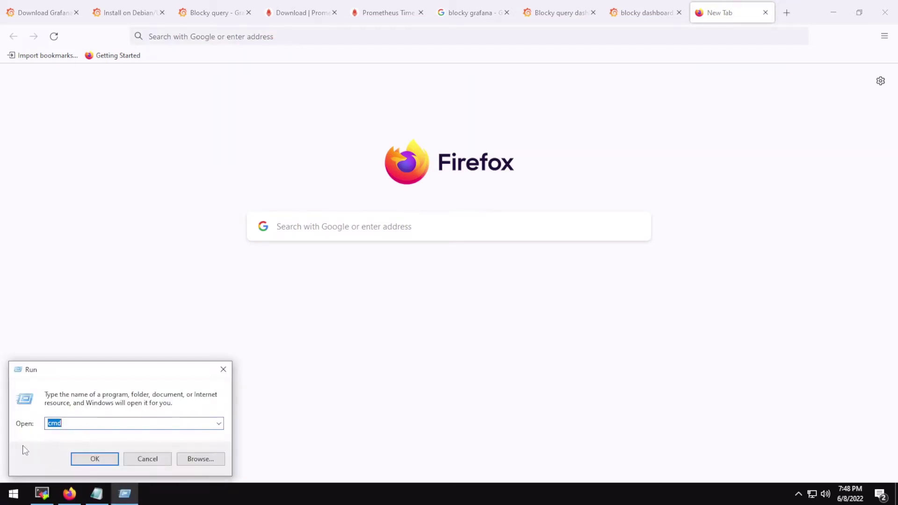
{"action": "key", "text": "Return"}
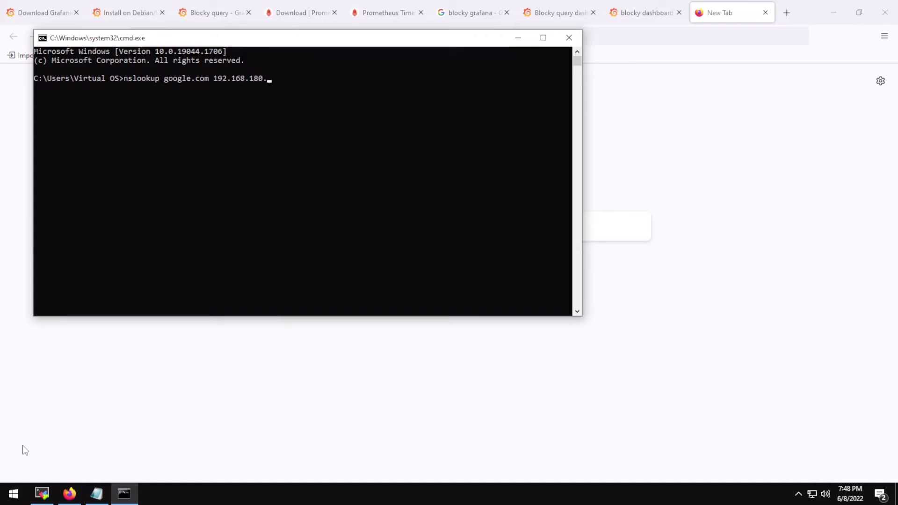
{"action": "type", "text": "0"}
{"action": "key", "text": "Return"}
Repeat the nslookup against 192.168.180.130 for example.com, example.org and instagram.com.
{"action": "key", "text": "Up"}
{"action": "key", "text": "Left"}
{"action": "key", "text": "Left"}
{"action": "key", "text": "Left"}
{"action": "key", "text": "Left"}
{"action": "key", "text": "Left"}
{"action": "key", "text": "Left"}
{"action": "key", "text": "Left"}
{"action": "key", "text": "Left"}
{"action": "key", "text": "Left"}
{"action": "key", "text": "Left"}
{"action": "key", "text": "Left"}
{"action": "key", "text": "Left"}
{"action": "key", "text": "Left"}
{"action": "key", "text": "Left"}
{"action": "key", "text": "Left"}
{"action": "key", "text": "Left"}
{"action": "key", "text": "Left"}
{"action": "key", "text": "Left"}
{"action": "key", "text": "Left"}
{"action": "key", "text": "Left"}
{"action": "key", "text": "BackSpace"}
{"action": "key", "text": "BackSpace"}
{"action": "key", "text": "BackSpace"}
{"action": "key", "text": "BackSpace"}
{"action": "key", "text": "BackSpace"}
{"action": "key", "text": "BackSpace"}
{"action": "type", "text": "example"}
{"action": "key", "text": "Return"}
{"action": "key", "text": "Up"}
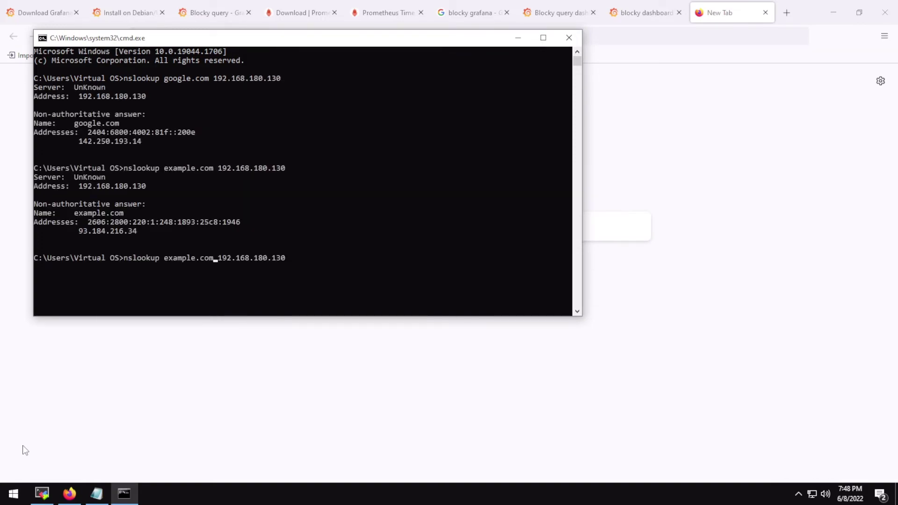
{"action": "key", "text": "Left"}
{"action": "key", "text": "Left"}
{"action": "key", "text": "Left"}
{"action": "key", "text": "Left"}
{"action": "key", "text": "Left"}
{"action": "key", "text": "Left"}
{"action": "key", "text": "Left"}
{"action": "key", "text": "Left"}
{"action": "key", "text": "Left"}
{"action": "key", "text": "Left"}
{"action": "key", "text": "Left"}
{"action": "key", "text": "Left"}
{"action": "key", "text": "Left"}
{"action": "key", "text": "Left"}
{"action": "key", "text": "Left"}
{"action": "key", "text": "Left"}
{"action": "key", "text": "BackSpace"}
{"action": "key", "text": "BackSpace"}
{"action": "key", "text": "BackSpace"}
{"action": "type", "text": "org"}
{"action": "key", "text": "Return"}
{"action": "key", "text": "Up"}
{"action": "key", "text": "Left"}
{"action": "key", "text": "Left"}
{"action": "key", "text": "Left"}
{"action": "key", "text": "Left"}
{"action": "key", "text": "Left"}
{"action": "key", "text": "Left"}
{"action": "key", "text": "Left"}
{"action": "key", "text": "Left"}
{"action": "key", "text": "Left"}
{"action": "key", "text": "Left"}
{"action": "key", "text": "Left"}
{"action": "key", "text": "Left"}
{"action": "key", "text": "Left"}
{"action": "key", "text": "Left"}
{"action": "key", "text": "Left"}
{"action": "key", "text": "Left"}
{"action": "key", "text": "BackSpace"}
{"action": "key", "text": "BackSpace"}
{"action": "key", "text": "BackSpace"}
{"action": "key", "text": "BackSpace"}
{"action": "key", "text": "BackSpace"}
{"action": "key", "text": "BackSpace"}
{"action": "key", "text": "BackSpace"}
{"action": "key", "text": "BackSpace"}
{"action": "key", "text": "BackSpace"}
{"action": "key", "text": "BackSpace"}
{"action": "key", "text": "BackSpace"}
{"action": "type", "text": "instagram.com"}
{"action": "key", "text": "Return"}
{"action": "left_click", "coordinate": [201, 10]}
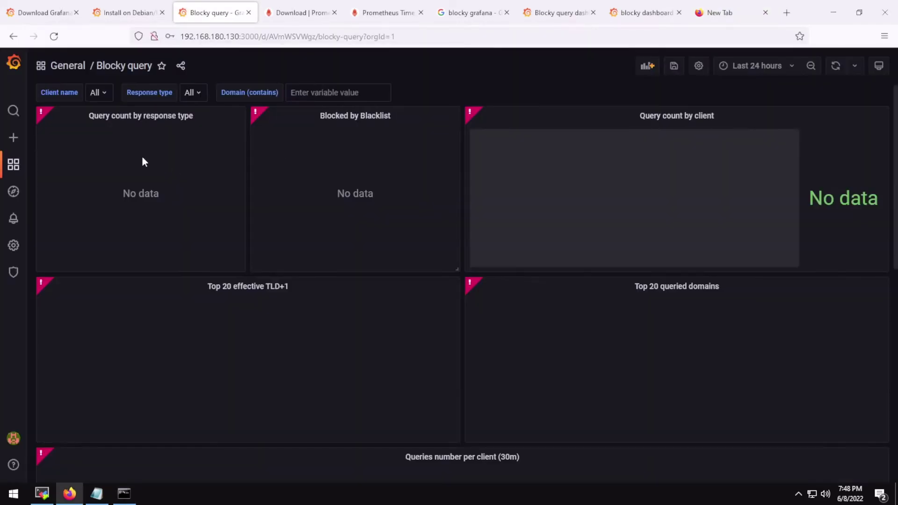
Refresh the Blocky query dashboard and review its 20 queries, top domains and Last queries table.
{"action": "left_click", "coordinate": [837, 66]}
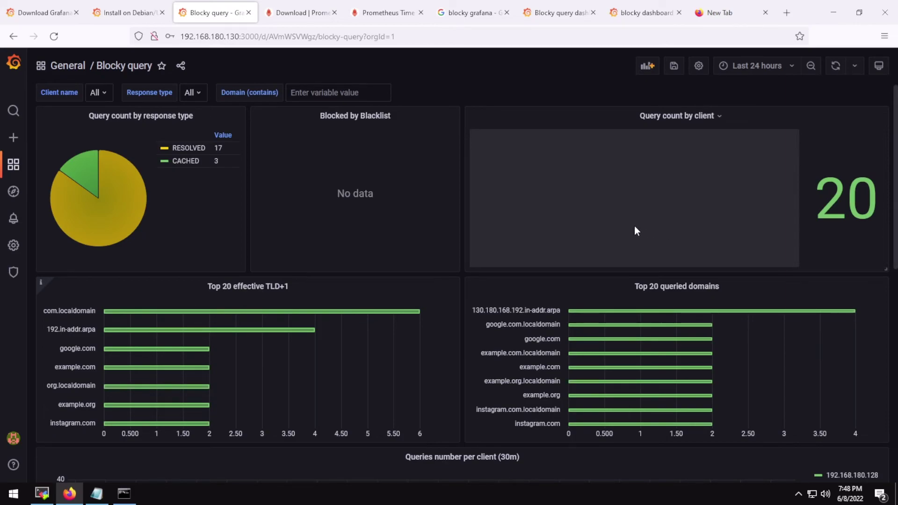
{"action": "scroll", "coordinate": [395, 231], "scroll_direction": "down", "scroll_amount": 10}
{"action": "scroll", "coordinate": [393, 233], "scroll_direction": "up", "scroll_amount": 10}
{"action": "scroll", "coordinate": [444, 241], "scroll_direction": "down", "scroll_amount": 10}
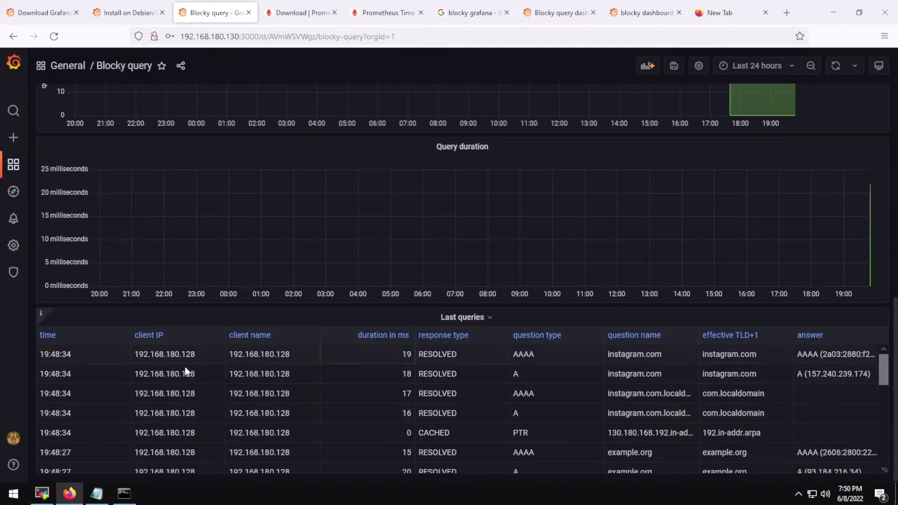
{"action": "scroll", "coordinate": [155, 401], "scroll_direction": "down", "scroll_amount": 5}
{"action": "scroll", "coordinate": [445, 420], "scroll_direction": "up", "scroll_amount": 5}
{"action": "scroll", "coordinate": [259, 276], "scroll_direction": "up", "scroll_amount": 10}
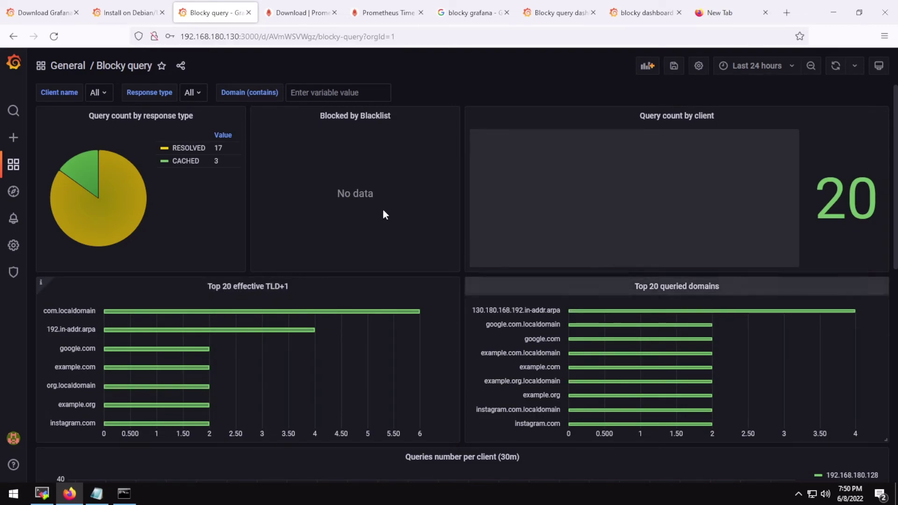
{"action": "scroll", "coordinate": [329, 235], "scroll_direction": "down", "scroll_amount": 6}
{"action": "scroll", "coordinate": [235, 308], "scroll_direction": "down", "scroll_amount": 4}
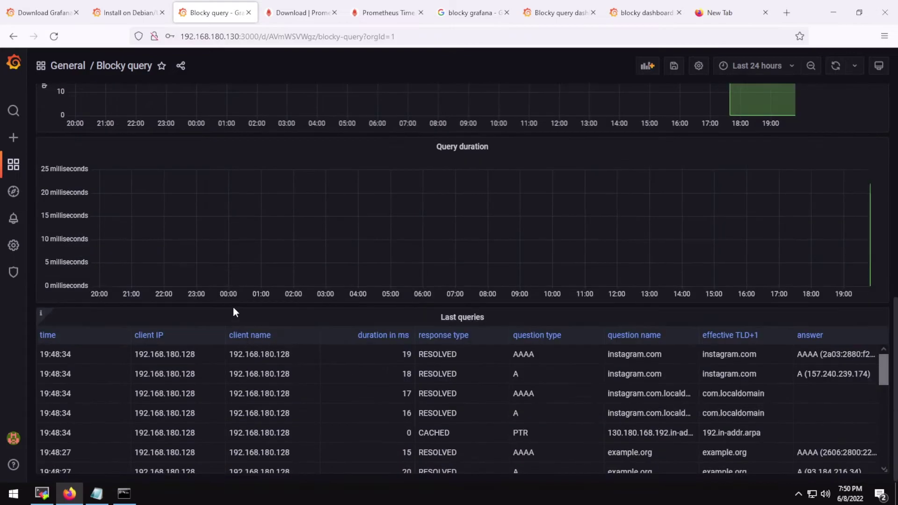
{"action": "scroll", "coordinate": [227, 316], "scroll_direction": "up", "scroll_amount": 7}
{"action": "mouse_move", "coordinate": [13, 164]}
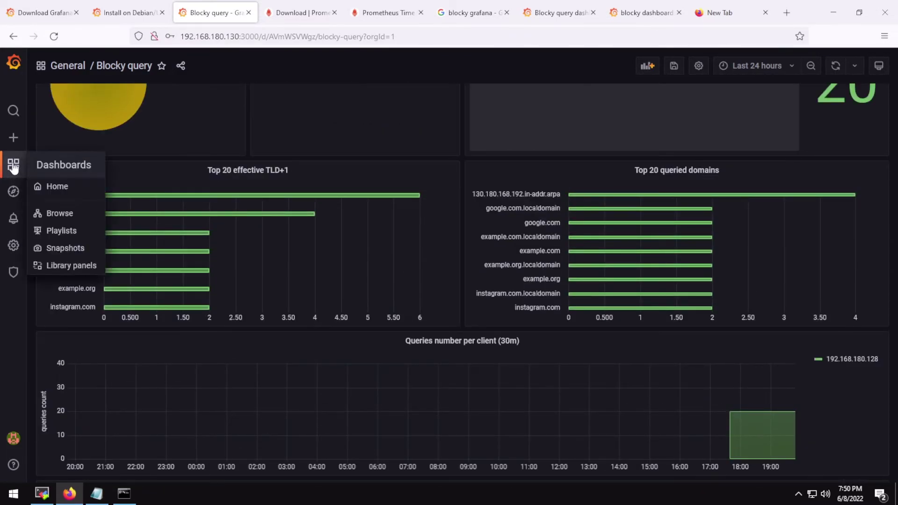
Leave the Blocky query dashboard for Home, saving its changes.
{"action": "left_click", "coordinate": [73, 186]}
{"action": "left_click", "coordinate": [539, 172]}
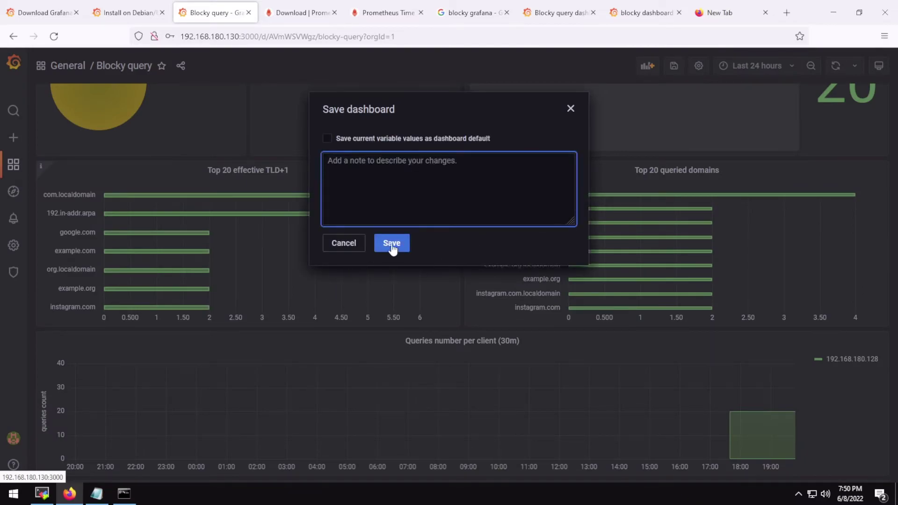
{"action": "left_click", "coordinate": [391, 243]}
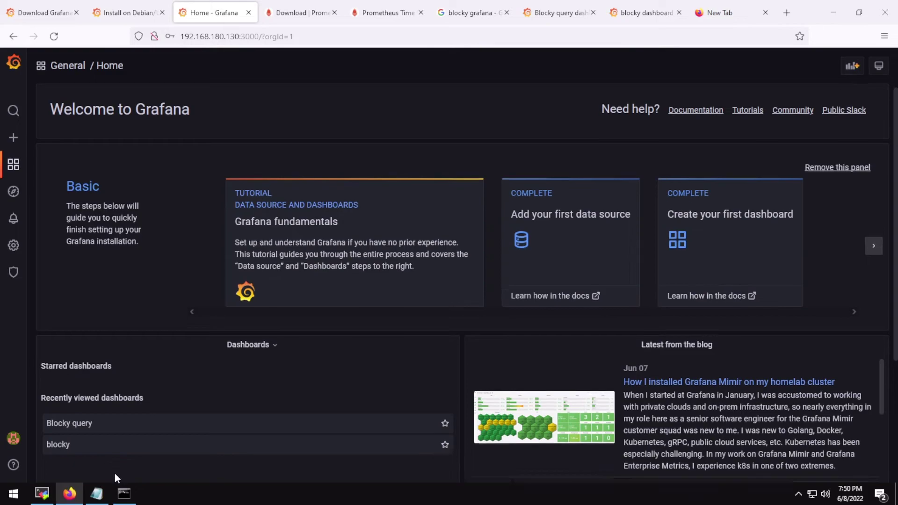
Open the blocky dashboard and bring up the Query per Client panel menu.
{"action": "scroll", "coordinate": [114, 474], "scroll_direction": "down", "scroll_amount": 3}
{"action": "left_click", "coordinate": [117, 279]}
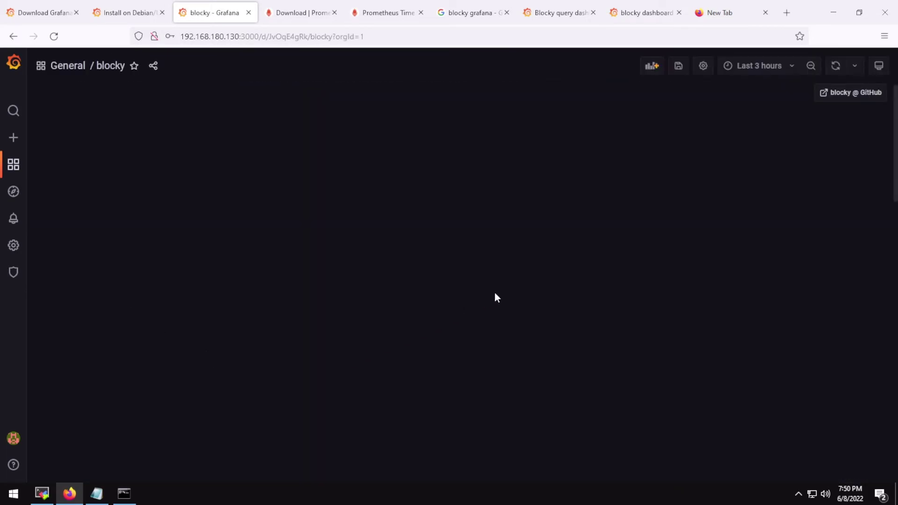
{"action": "scroll", "coordinate": [597, 374], "scroll_direction": "down", "scroll_amount": 10}
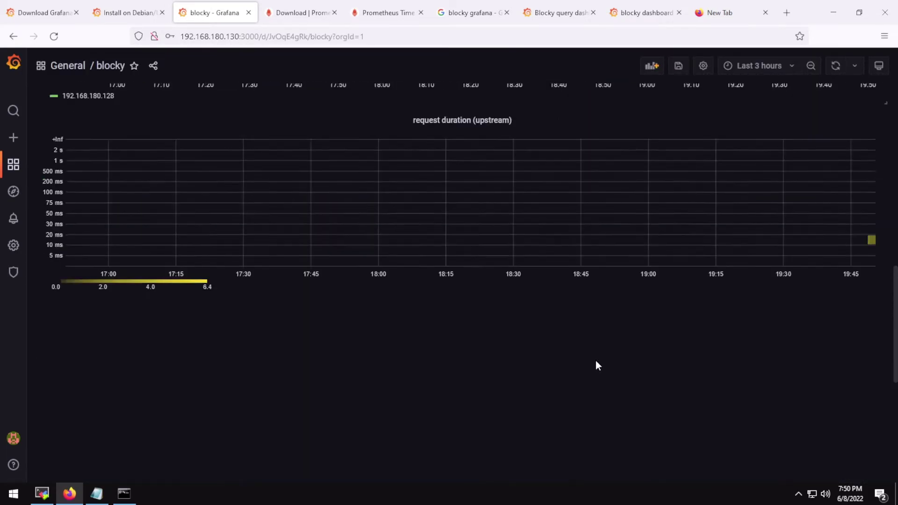
{"action": "scroll", "coordinate": [492, 304], "scroll_direction": "down", "scroll_amount": 4}
{"action": "scroll", "coordinate": [548, 301], "scroll_direction": "up", "scroll_amount": 4}
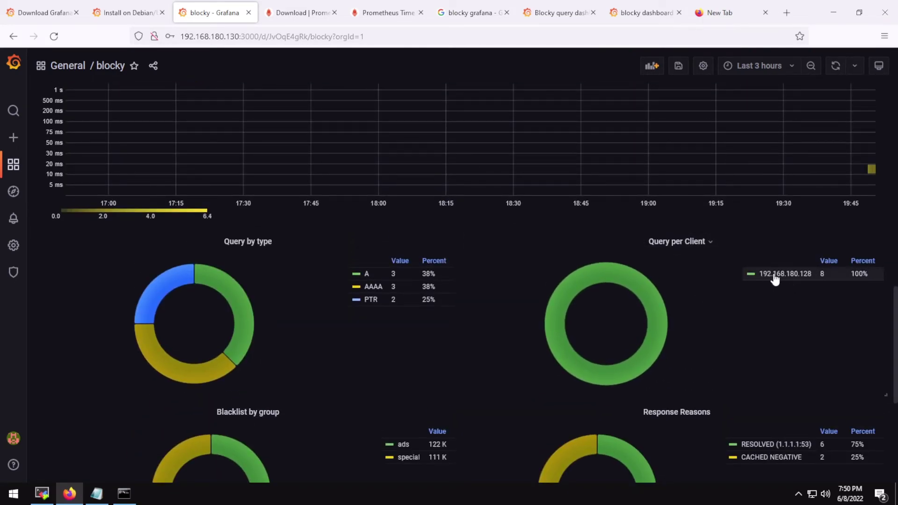
{"action": "left_click", "coordinate": [711, 243]}
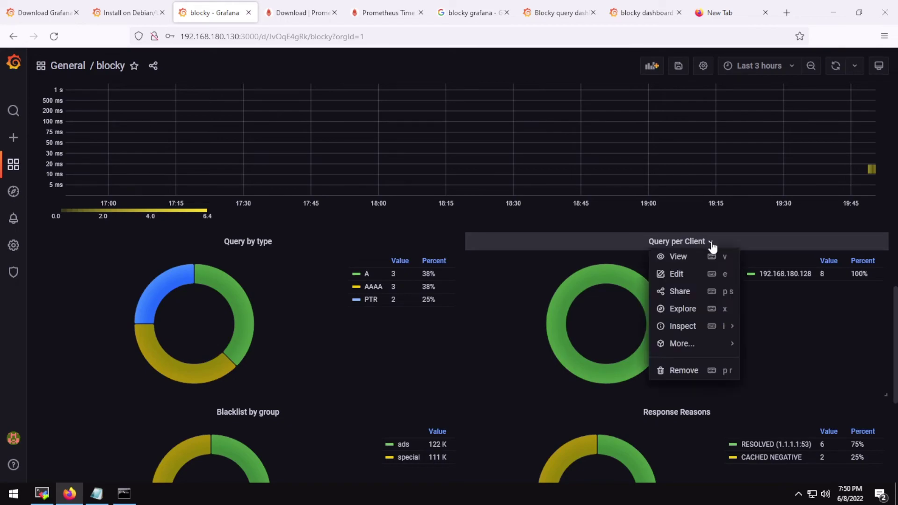
Add a Fields with name override on 192.168.180.128 with Display name 'Hi YouTube!' and apply.
{"action": "left_click", "coordinate": [681, 276]}
{"action": "left_click_drag", "start_coordinate": [896, 174], "coordinate": [895, 417]}
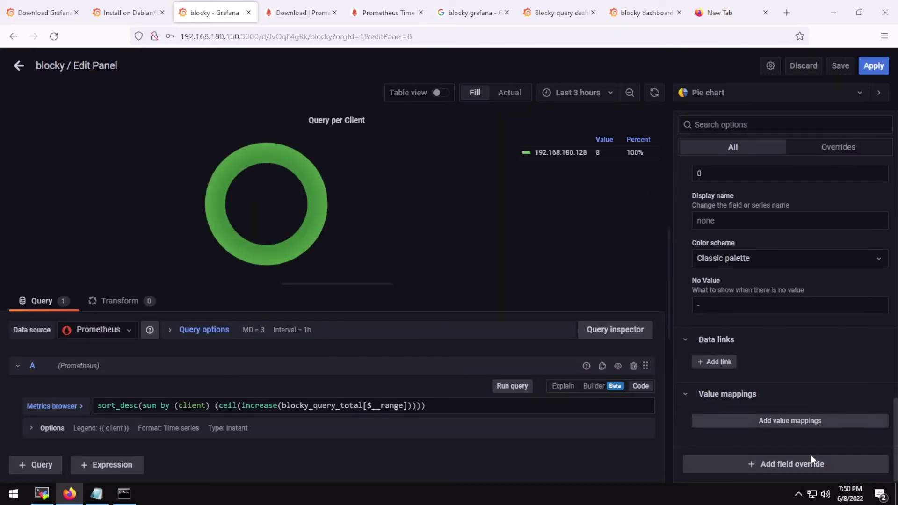
{"action": "left_click", "coordinate": [802, 472]}
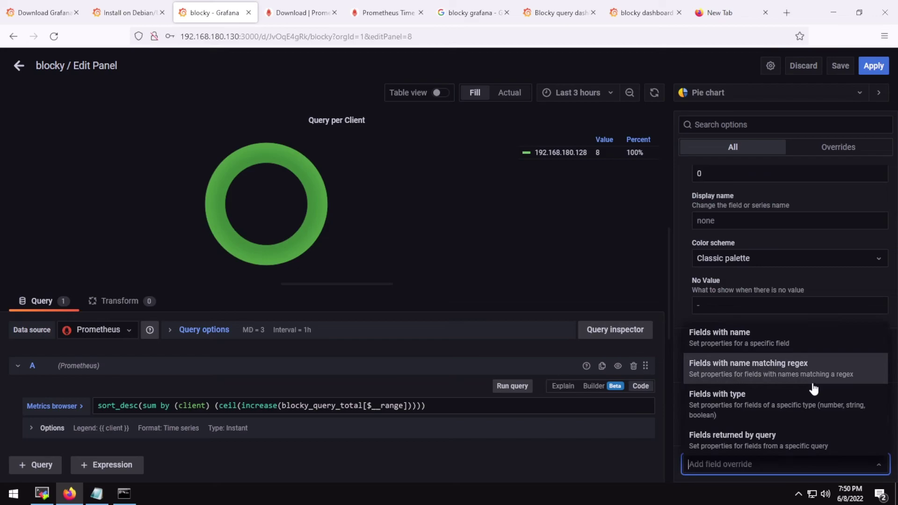
{"action": "left_click", "coordinate": [767, 344]}
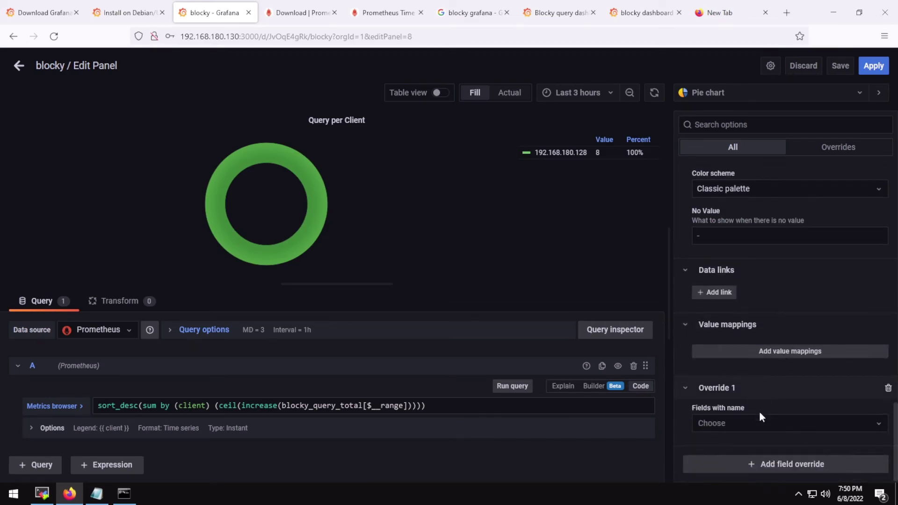
{"action": "left_click", "coordinate": [759, 422]}
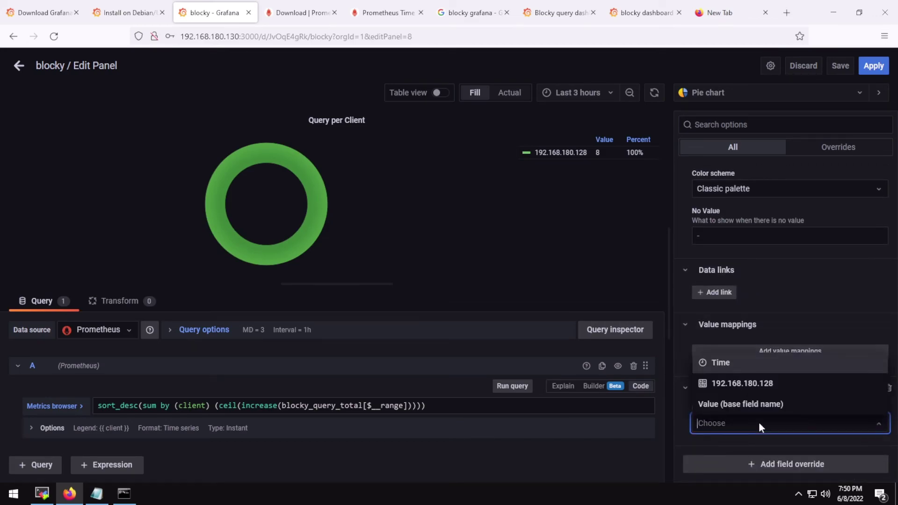
{"action": "left_click", "coordinate": [764, 384]}
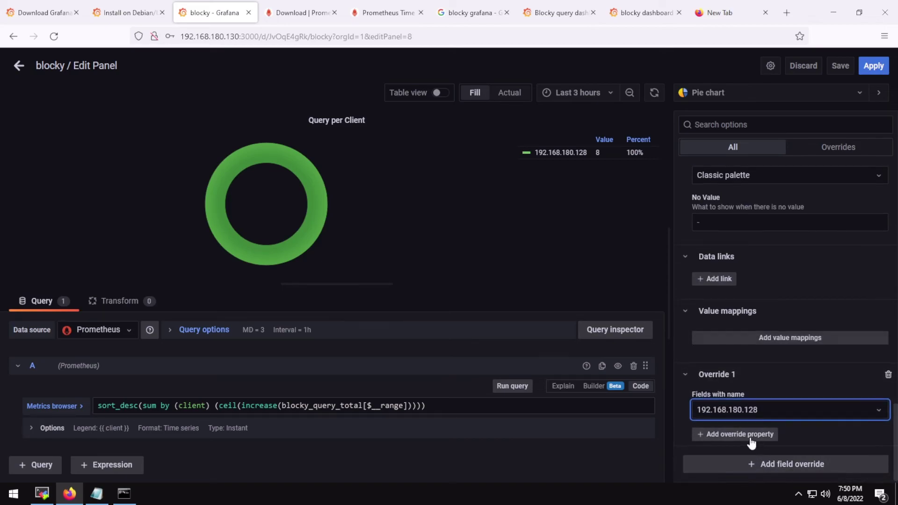
{"action": "left_click", "coordinate": [751, 436]}
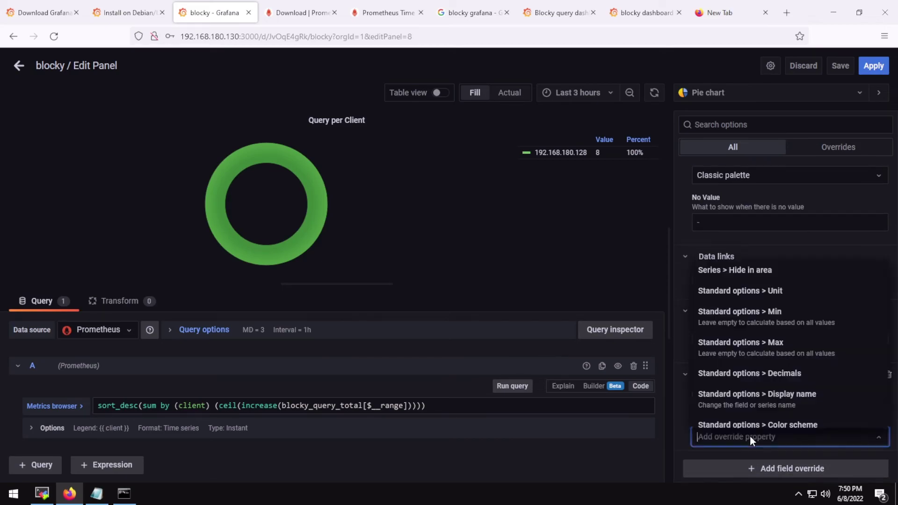
{"action": "left_click", "coordinate": [802, 407]}
{"action": "left_click", "coordinate": [762, 413]}
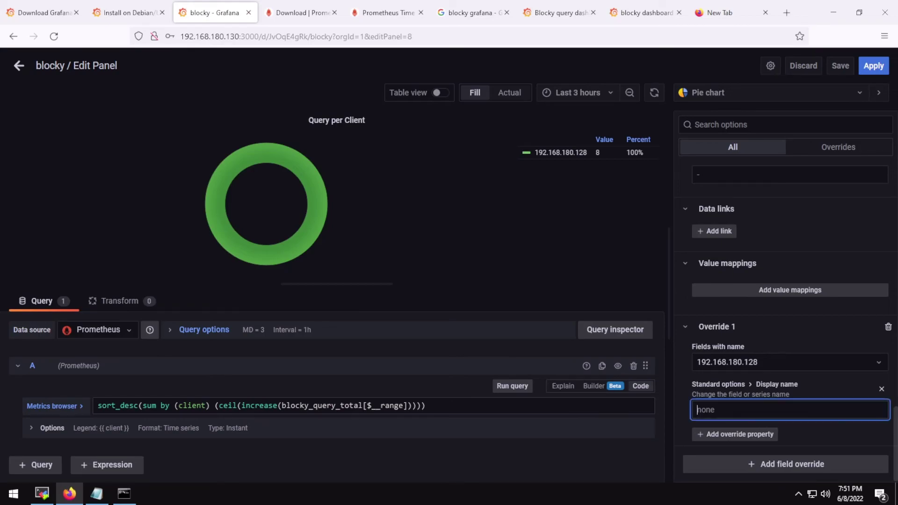
{"action": "type", "text": "Hi YouTube!"}
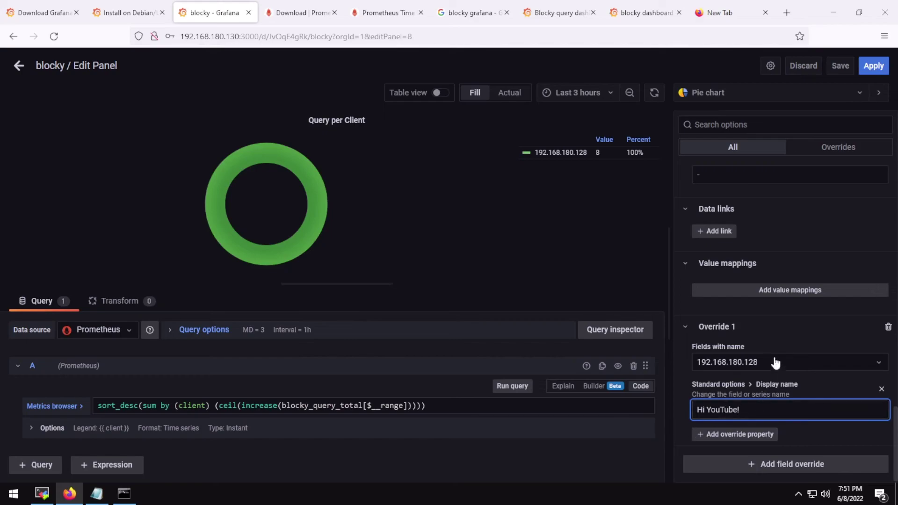
{"action": "left_click", "coordinate": [515, 161]}
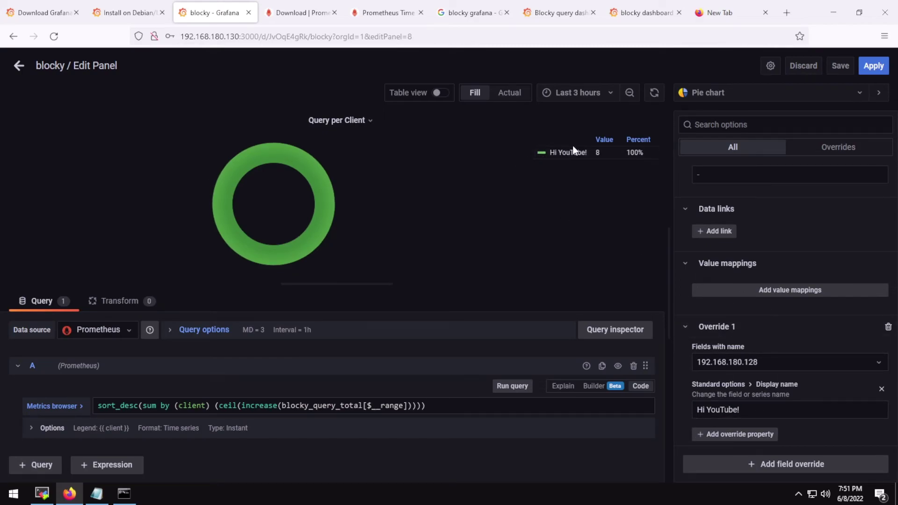
{"action": "left_click", "coordinate": [871, 67]}
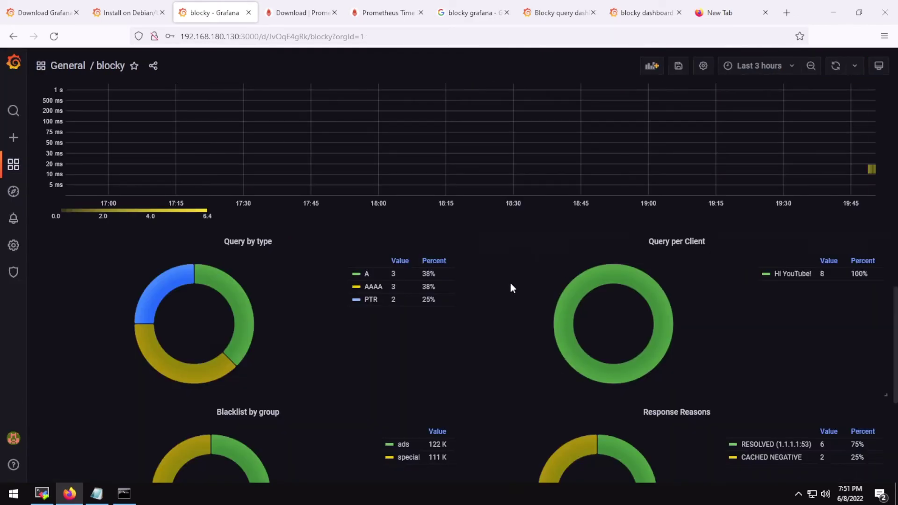
Save the blocky dashboard and dismiss the changed-by-someone-else warning.
{"action": "left_click", "coordinate": [678, 66]}
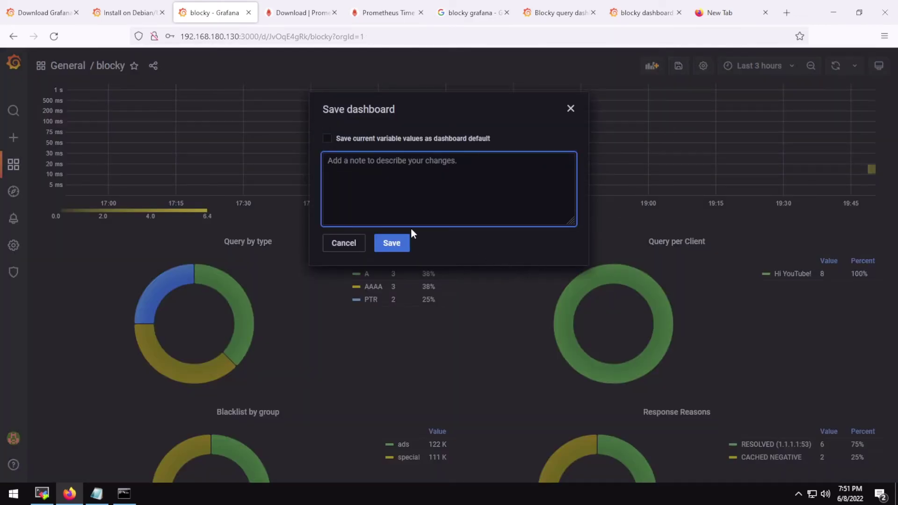
{"action": "left_click", "coordinate": [391, 244]}
{"action": "scroll", "coordinate": [816, 147], "scroll_direction": "up", "scroll_amount": 5}
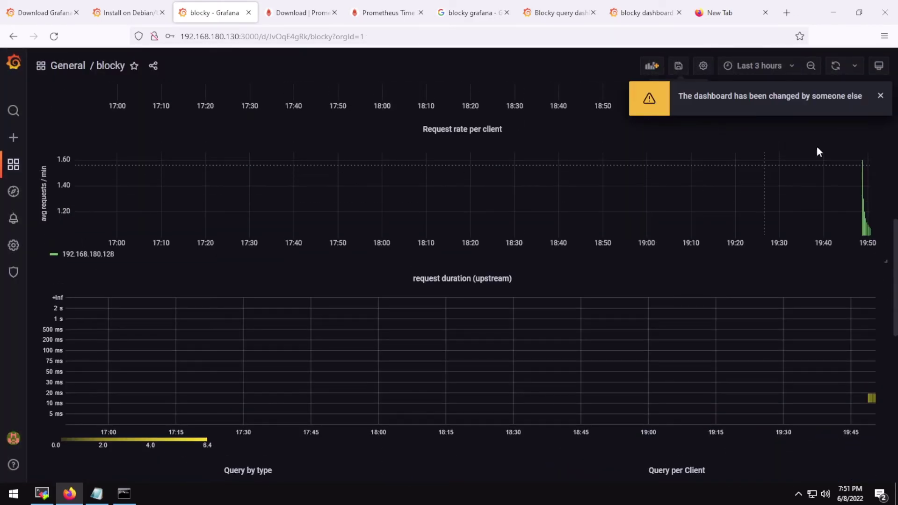
{"action": "left_click", "coordinate": [881, 98]}
{"action": "scroll", "coordinate": [795, 153], "scroll_direction": "up", "scroll_amount": 5}
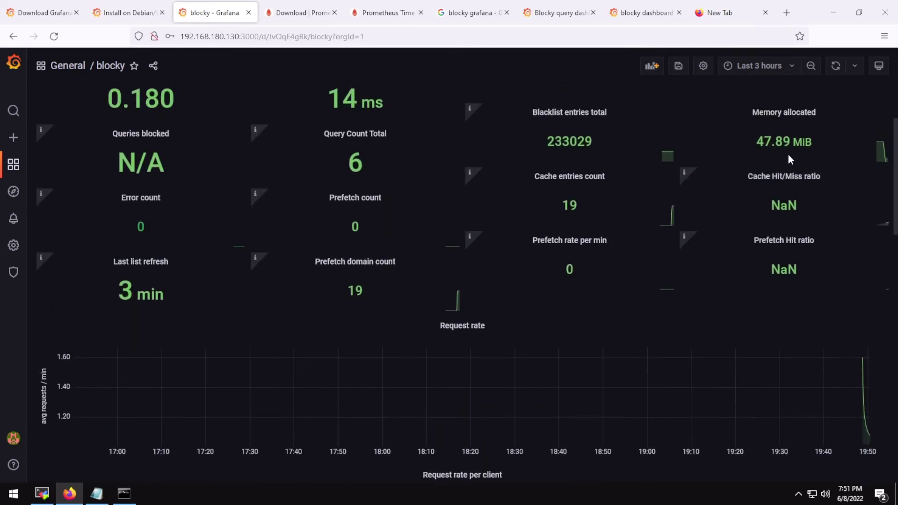
{"action": "left_click", "coordinate": [769, 70]}
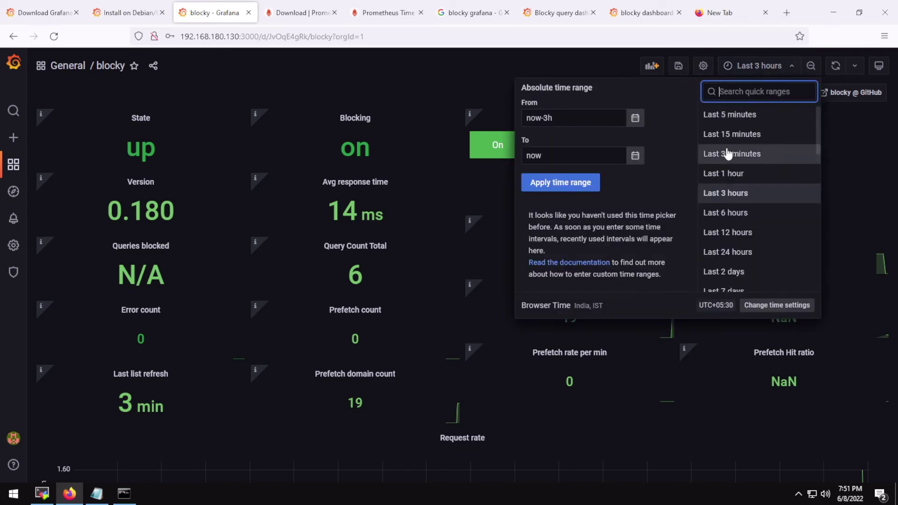
{"action": "left_click", "coordinate": [857, 147]}
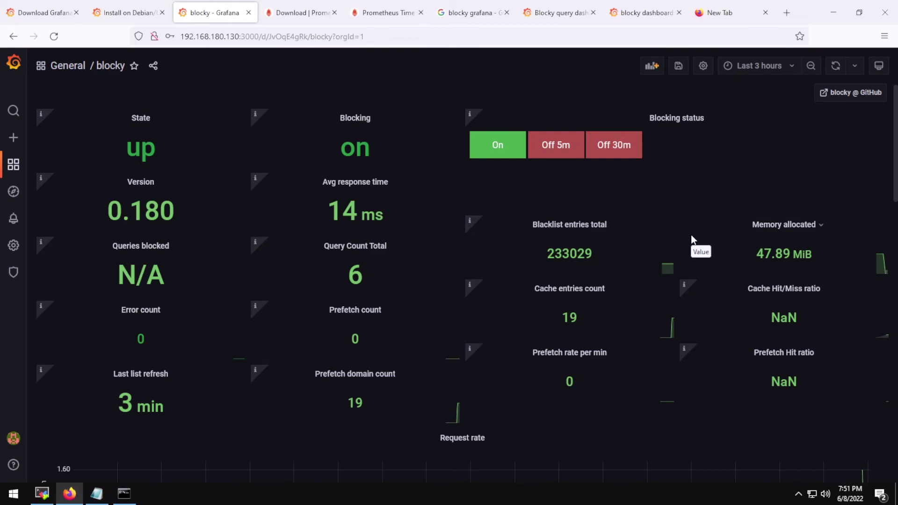
Go to Home, saving the blocky dashboard and overwriting the conflicting version.
{"action": "mouse_move", "coordinate": [24, 180]}
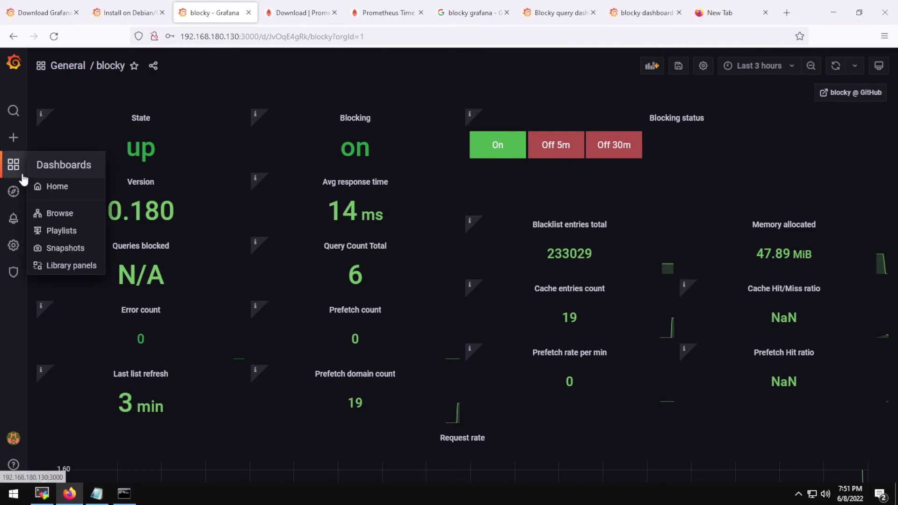
{"action": "left_click", "coordinate": [49, 186]}
{"action": "left_click", "coordinate": [537, 170]}
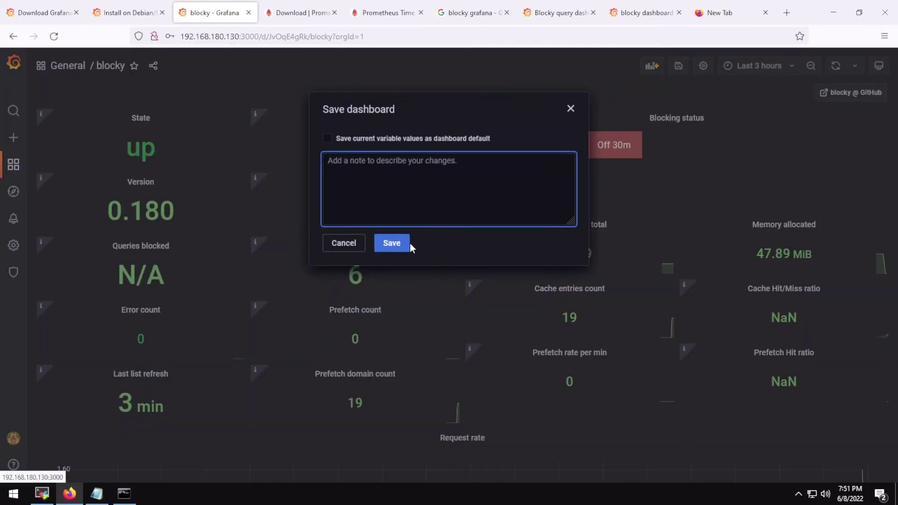
{"action": "left_click", "coordinate": [407, 243]}
{"action": "left_click", "coordinate": [519, 185]}
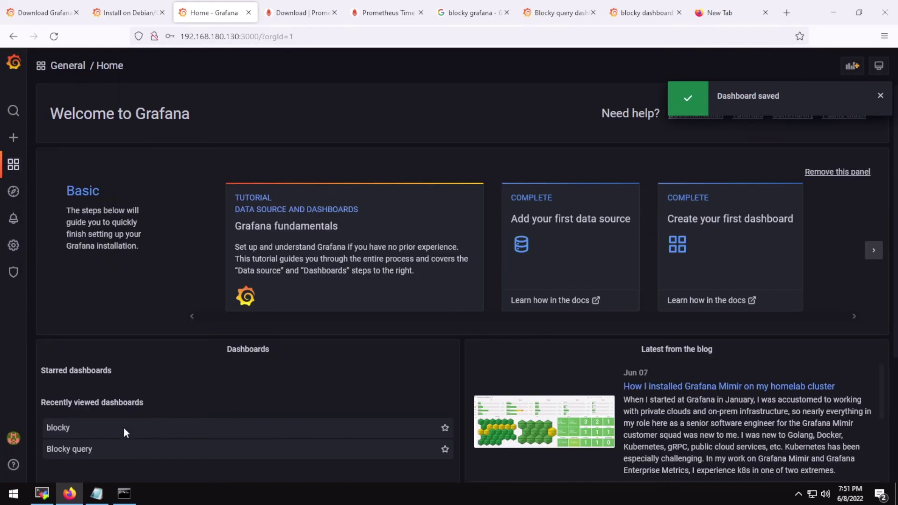
Open the Blocky query dashboard and scroll to the per-client counts and query durations.
{"action": "left_click", "coordinate": [111, 452]}
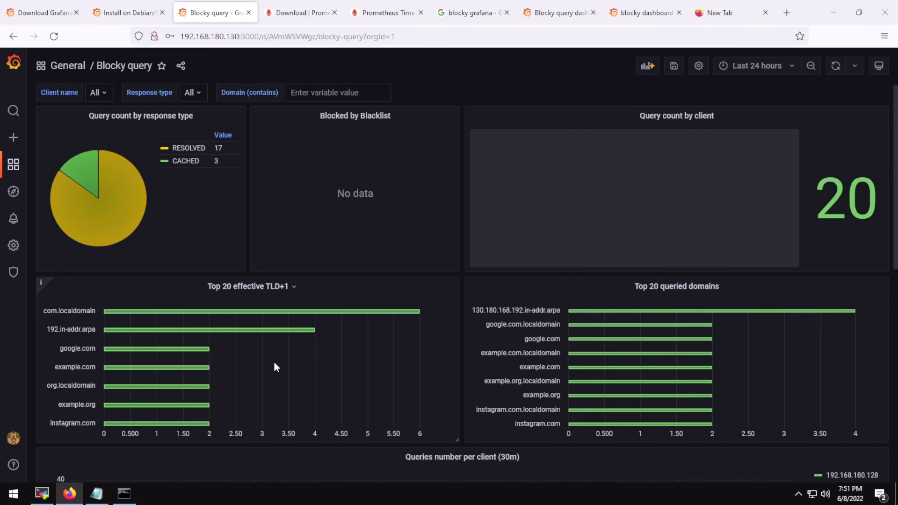
{"action": "scroll", "coordinate": [274, 363], "scroll_direction": "down", "scroll_amount": 5}
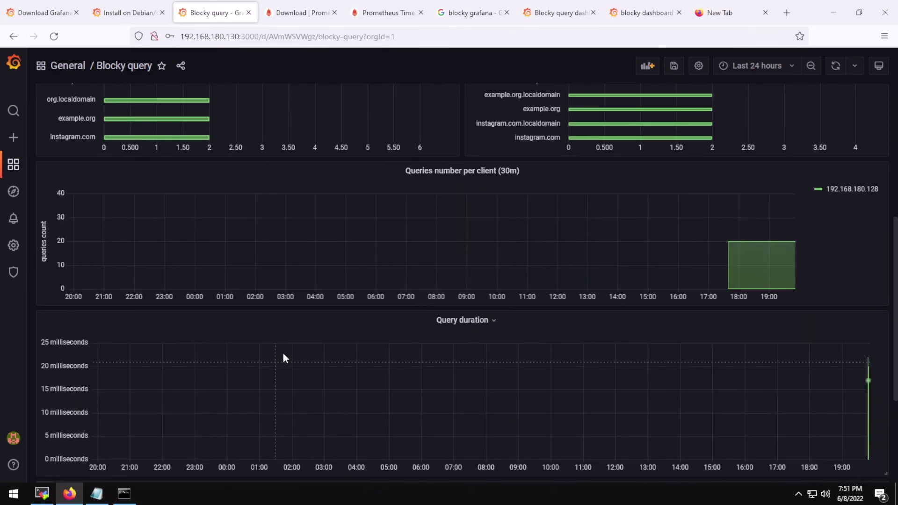